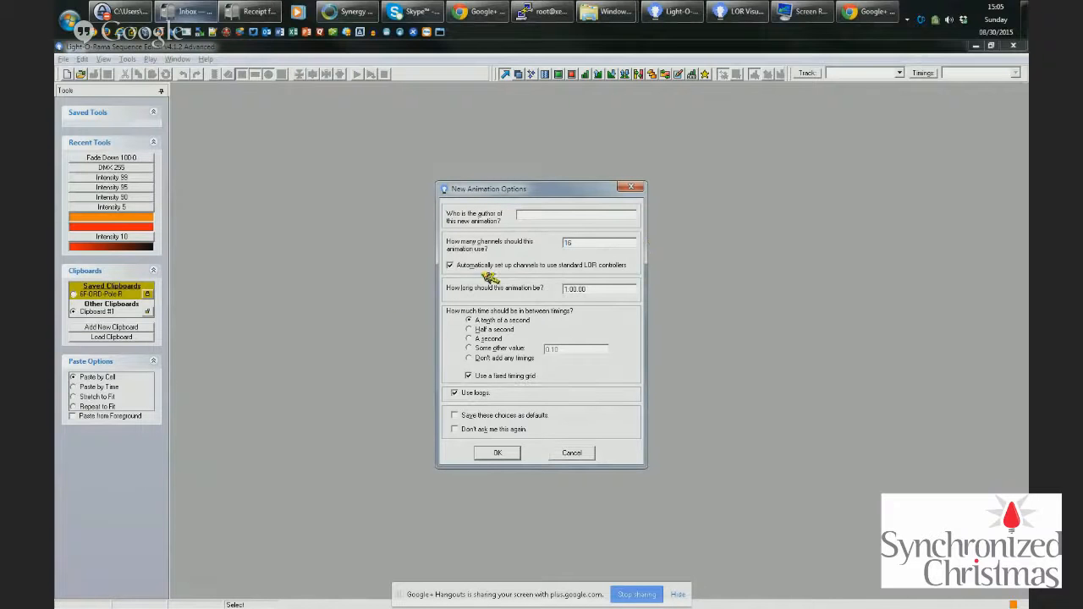
Create a new 16-channel animation with timings every second, leaving the fixed timing grid and loops switched off.
{"action": "left_click", "coordinate": [491, 339]}
{"action": "left_click", "coordinate": [506, 377]}
{"action": "left_click", "coordinate": [473, 394]}
{"action": "left_click", "coordinate": [501, 454]}
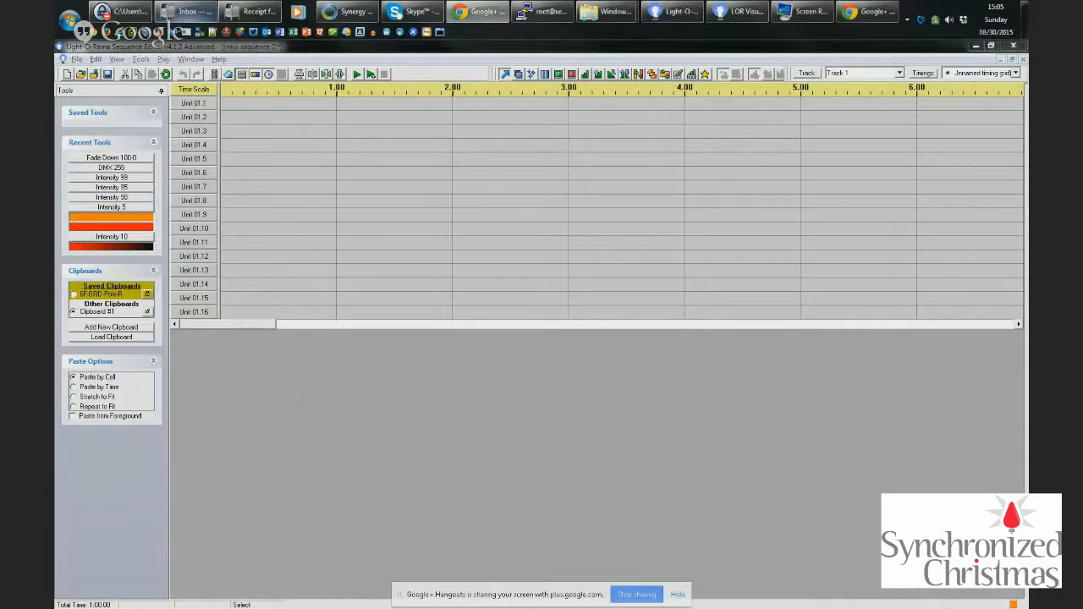
Open the channel configuration for Track 1.
{"action": "double_click", "coordinate": [203, 103]}
{"action": "left_click", "coordinate": [141, 59]}
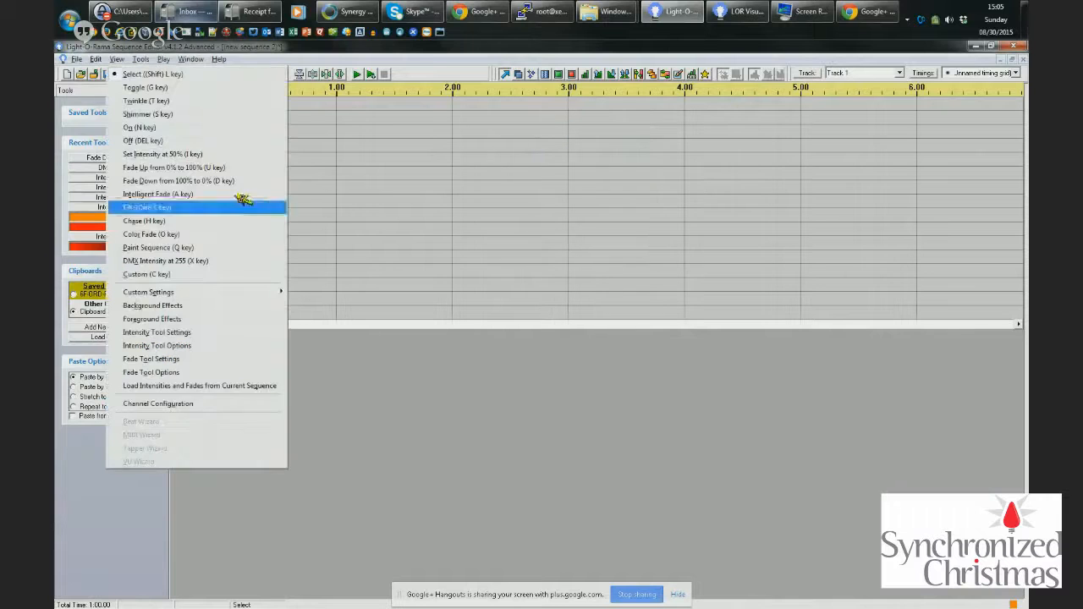
{"action": "left_click", "coordinate": [143, 58]}
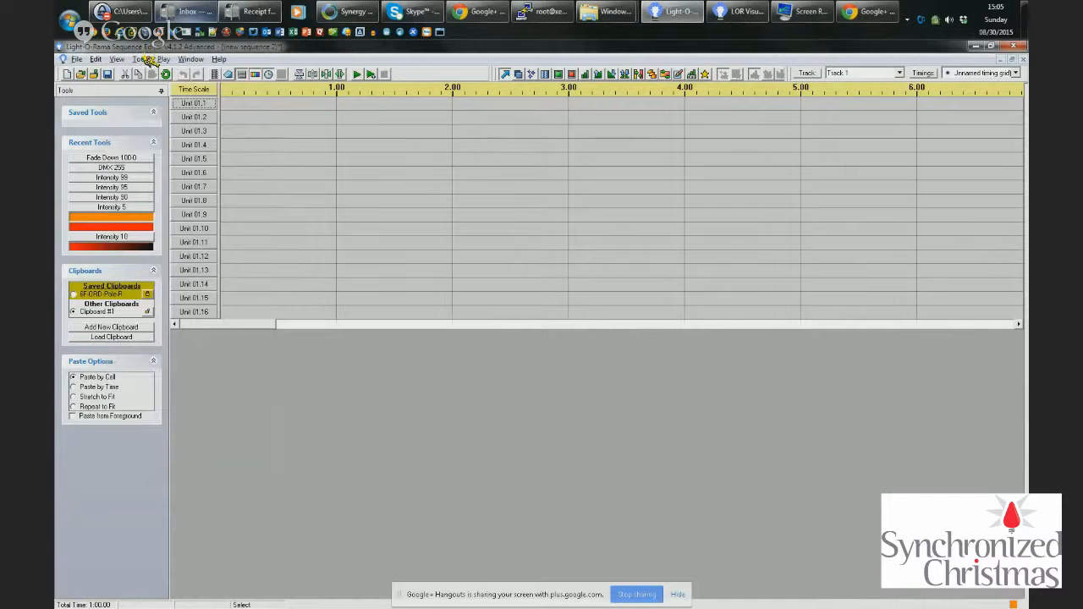
{"action": "left_click", "coordinate": [149, 57]}
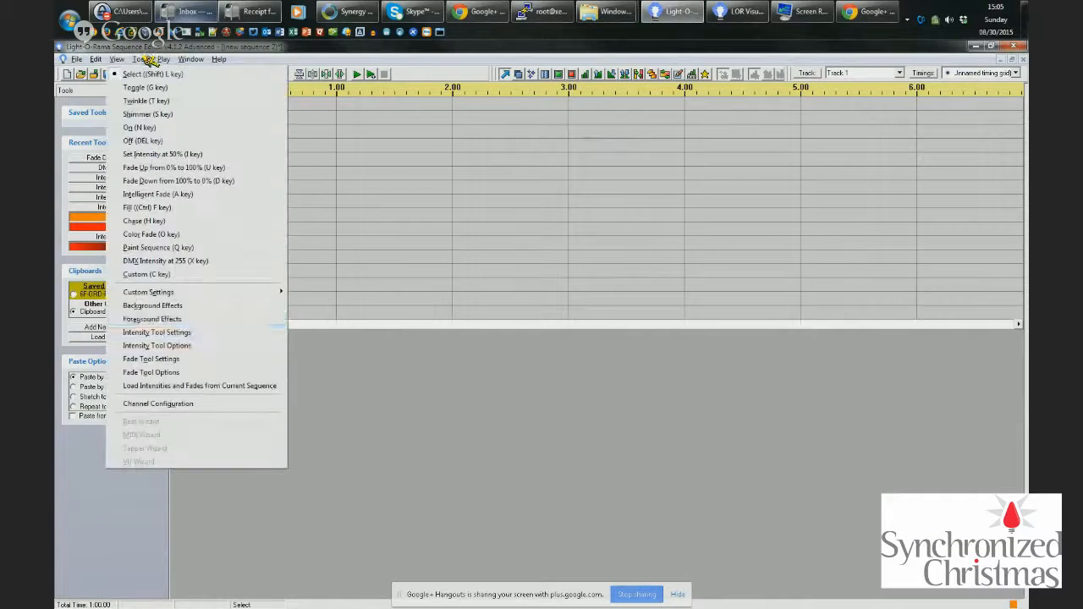
{"action": "left_click", "coordinate": [201, 405]}
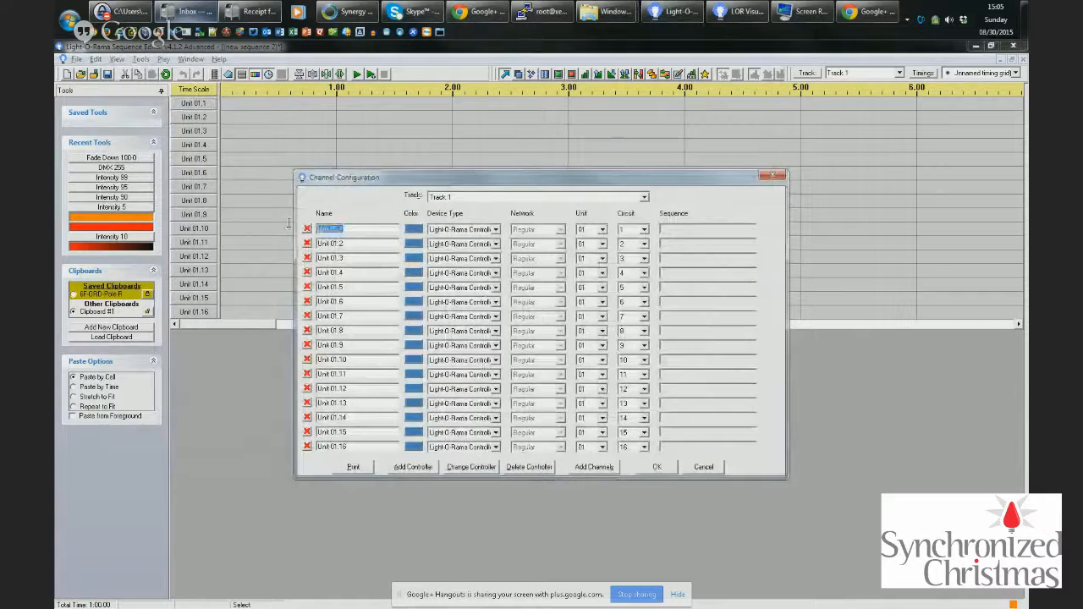
Name channels 1 to 4 "Tree 1" and channel 5 "Tree 2".
{"action": "type", "text": "Tree 1"}
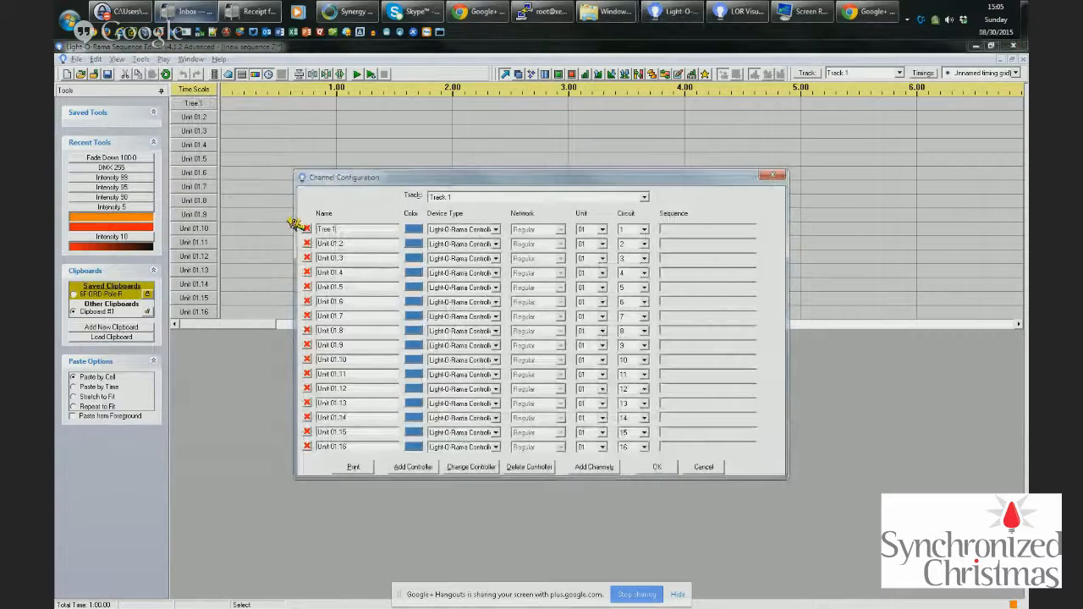
{"action": "key", "text": "ctrl+c"}
{"action": "key", "text": "ctrl+v"}
{"action": "left_click_drag", "start_coordinate": [362, 244], "coordinate": [277, 289]}
{"action": "key", "text": "ctrl+v"}
{"action": "key", "text": "ctrl+v"}
{"action": "key", "text": "ctrl+v"}
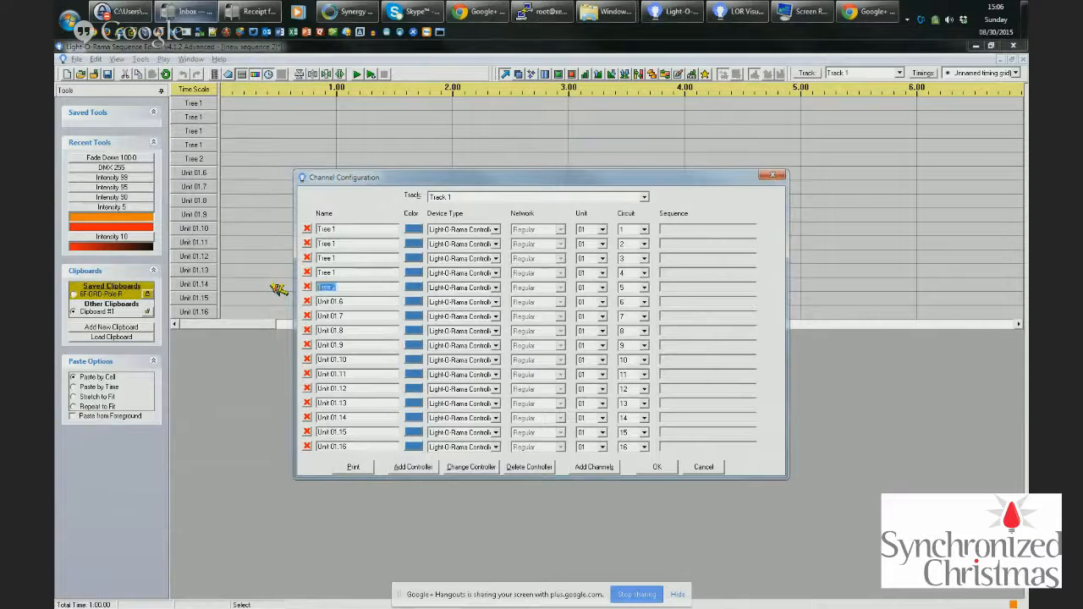
Name channels 6 to 8 "Tree 2" and channel 9 "Tree 3".
{"action": "left_click_drag", "start_coordinate": [356, 301], "coordinate": [309, 345]}
{"action": "key", "text": "ctrl+v"}
{"action": "key", "text": "ctrl+v"}
{"action": "key", "text": "ctrl+v"}
{"action": "key", "text": "ctrl+v"}
{"action": "type", "text": "3"}
{"action": "key", "text": "shift+Home"}
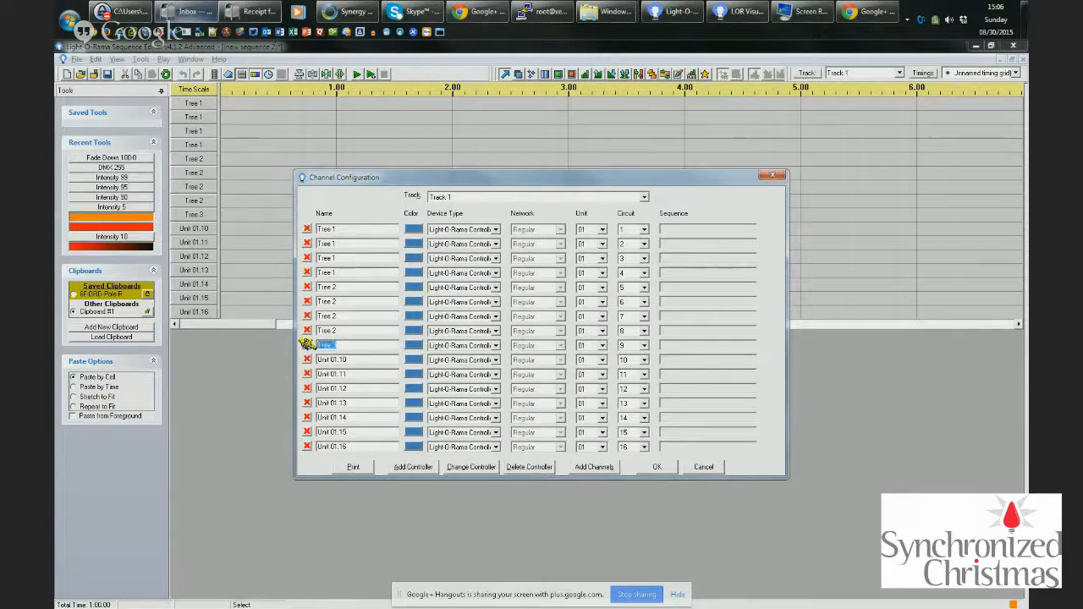
Name channels 10 to 12 "Tree 3" and channels 13 to 16 "Tree 4".
{"action": "left_click_drag", "start_coordinate": [313, 359], "coordinate": [304, 402]}
{"action": "key", "text": "ctrl+v"}
{"action": "key", "text": "ctrl+v"}
{"action": "key", "text": "ctrl+v"}
{"action": "key", "text": "ctrl+v"}
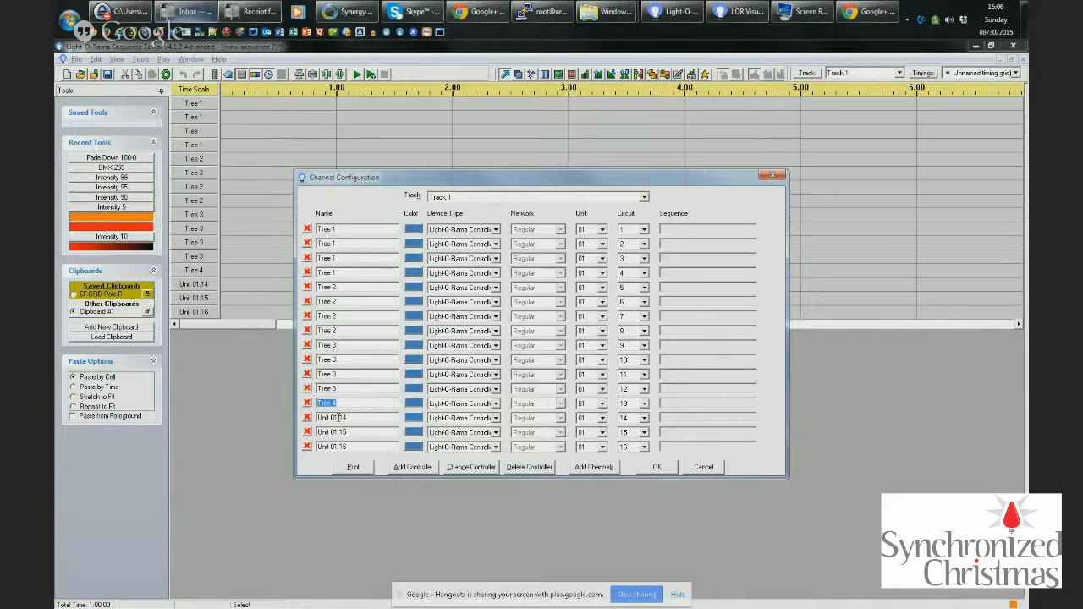
{"action": "left_click_drag", "start_coordinate": [365, 418], "coordinate": [313, 446]}
{"action": "key", "text": "ctrl+v"}
{"action": "key", "text": "ctrl+v"}
{"action": "key", "text": "ctrl+v"}
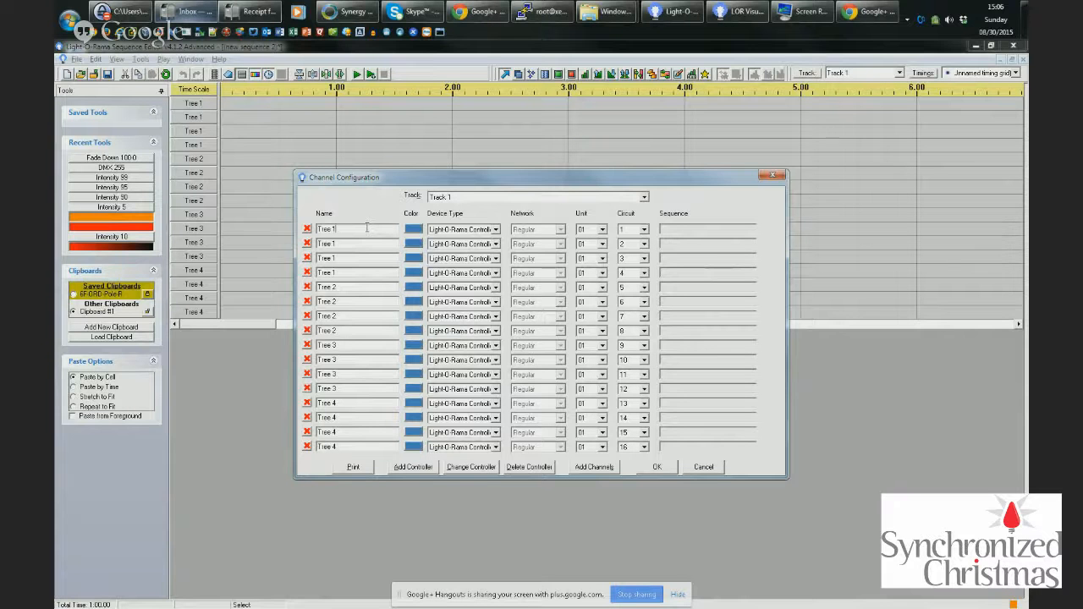
Append "Red" to the name of the first channel of each of the four trees.
{"action": "type", "text": "Red"}
{"action": "left_click", "coordinate": [339, 287]}
{"action": "key", "text": "ctrl+v"}
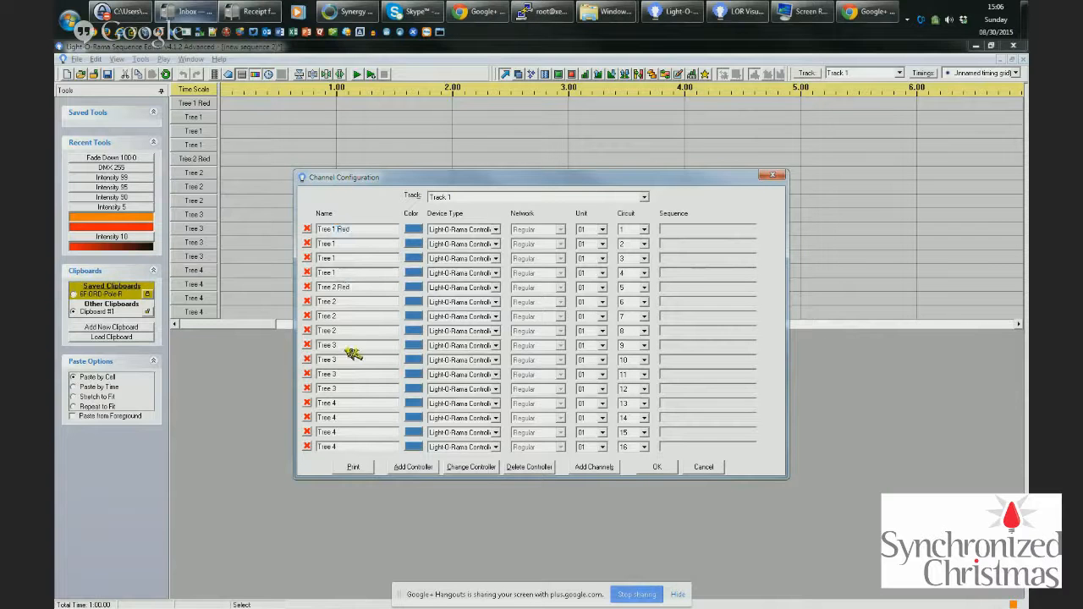
{"action": "left_click", "coordinate": [350, 345]}
{"action": "key", "text": "ctrl+v"}
{"action": "left_click", "coordinate": [360, 398]}
{"action": "key", "text": "ctrl+v"}
Append "Green" to the name of the second channel of each of the four trees.
{"action": "left_click", "coordinate": [366, 244]}
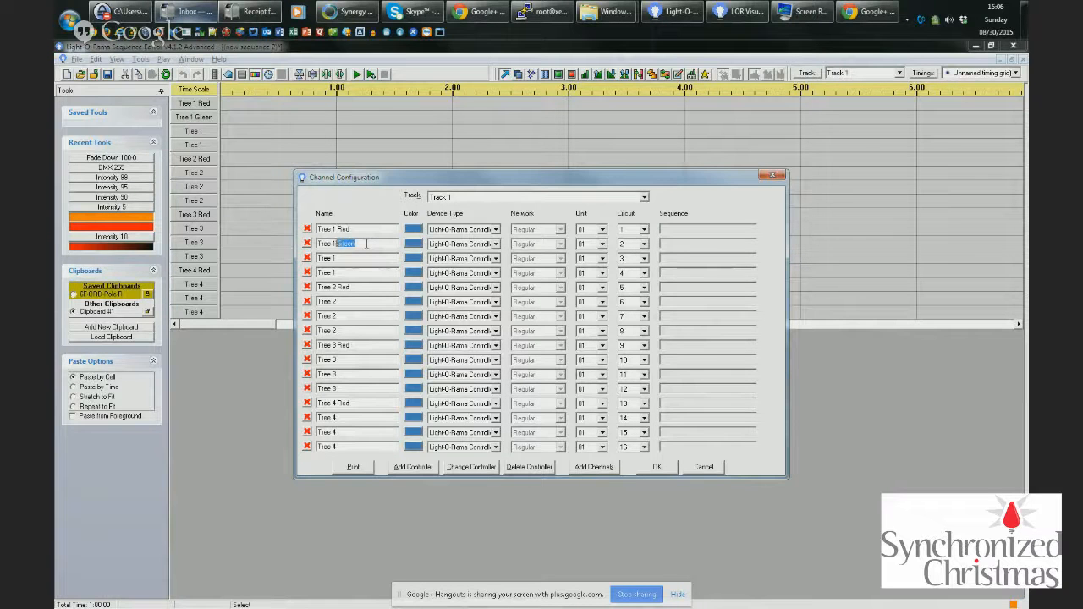
{"action": "left_click", "coordinate": [358, 300]}
{"action": "key", "text": "ctrl+v"}
{"action": "left_click", "coordinate": [359, 359]}
{"action": "key", "text": "ctrl+v"}
{"action": "left_click", "coordinate": [356, 418]}
{"action": "key", "text": "ctrl+v"}
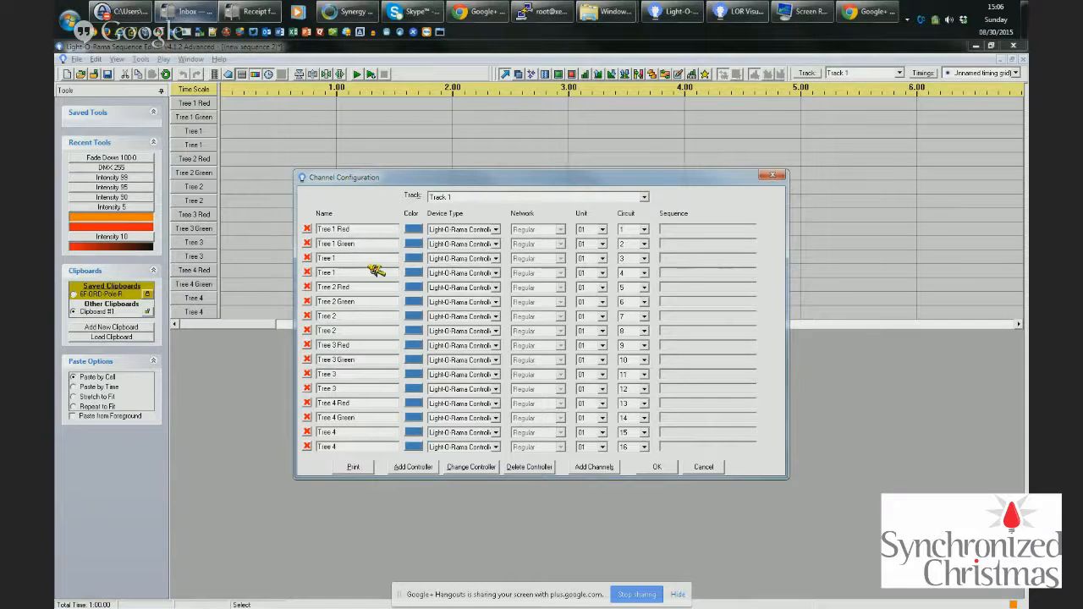
Append "Blue" to the name of the third channel of each of the four trees.
{"action": "type", "text": "Blue"}
{"action": "left_click", "coordinate": [362, 317]}
{"action": "key", "text": "ctrl+v"}
{"action": "left_click", "coordinate": [359, 375]}
{"action": "key", "text": "ctrl+v"}
{"action": "left_click", "coordinate": [366, 432]}
{"action": "key", "text": "ctrl+v"}
Append "White" to the name of the fourth channel of each of the four trees.
{"action": "type", "text": "White"}
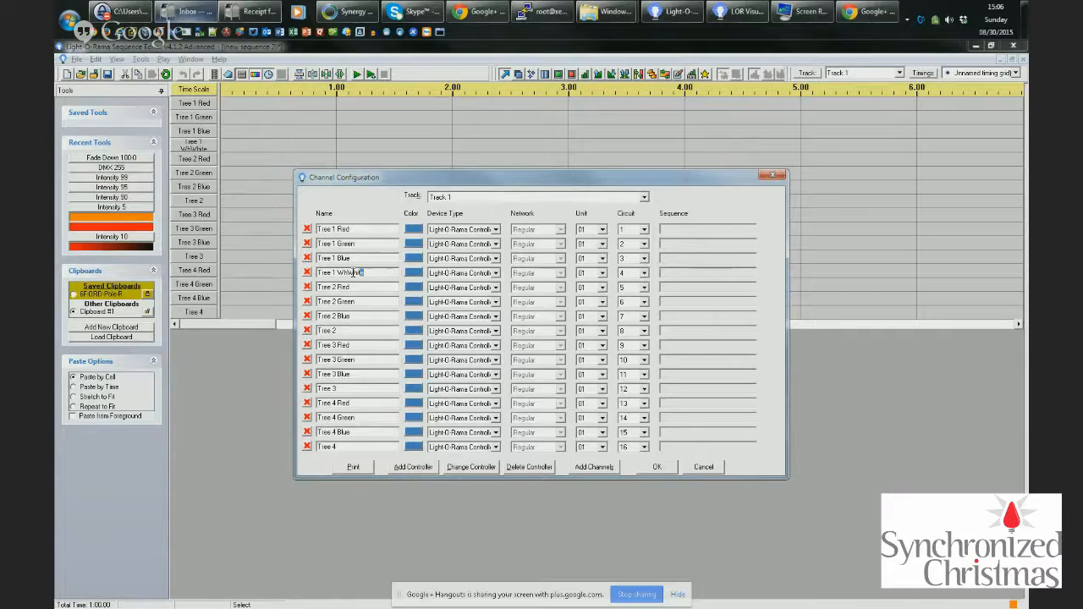
{"action": "left_click", "coordinate": [352, 272]}
{"action": "left_click", "coordinate": [364, 332]}
{"action": "key", "text": "ctrl+v"}
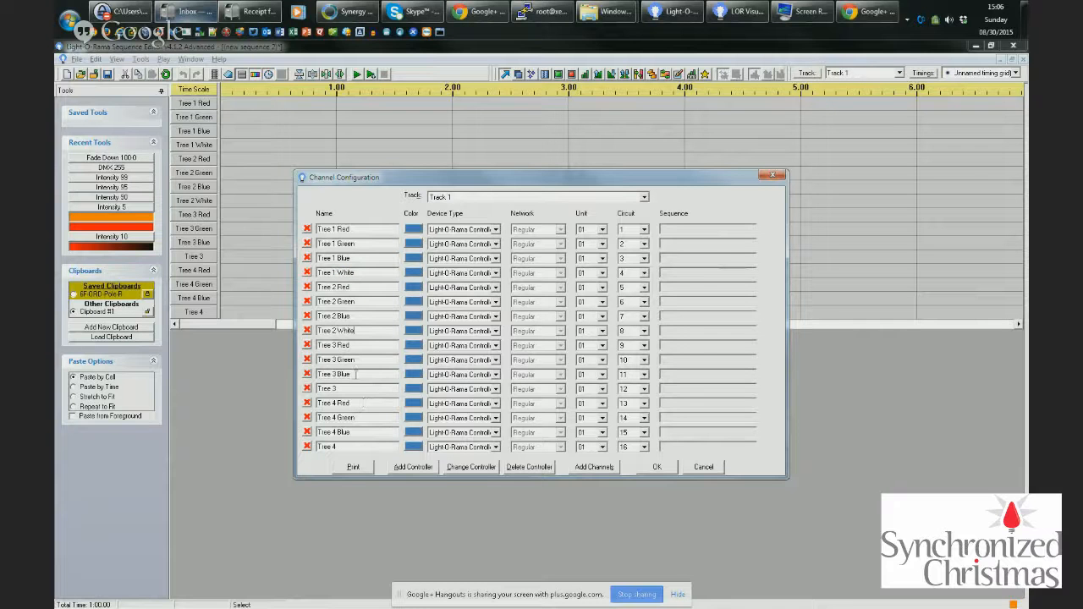
{"action": "left_click", "coordinate": [356, 390]}
{"action": "key", "text": "ctrl+v"}
{"action": "left_click", "coordinate": [361, 448]}
{"action": "key", "text": "ctrl+v"}
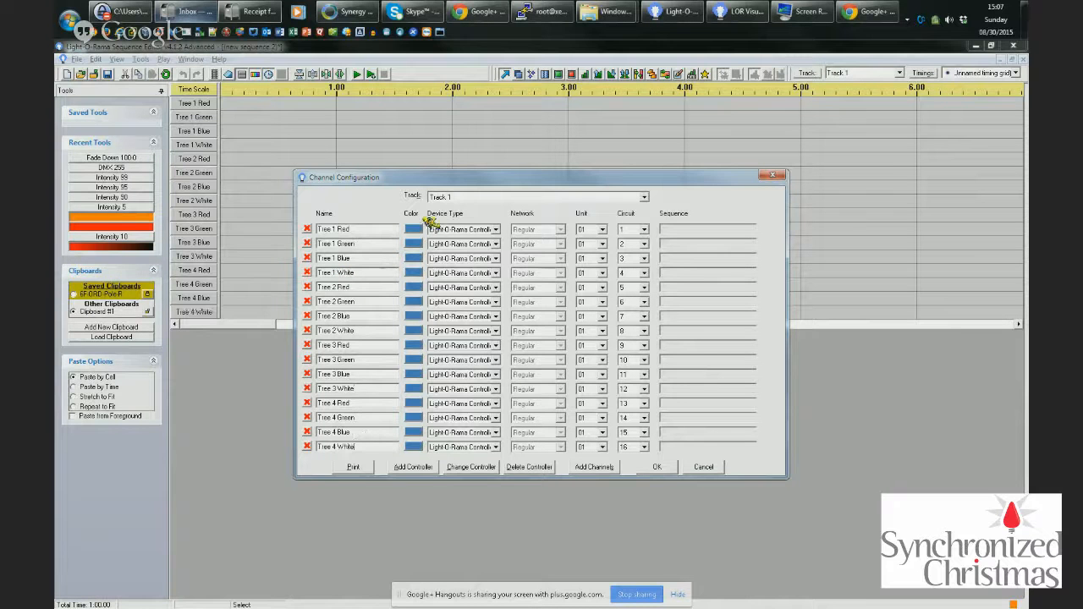
Set the color of the Tree 1 Red channel to pure red (255, 0, 0).
{"action": "left_click", "coordinate": [414, 228]}
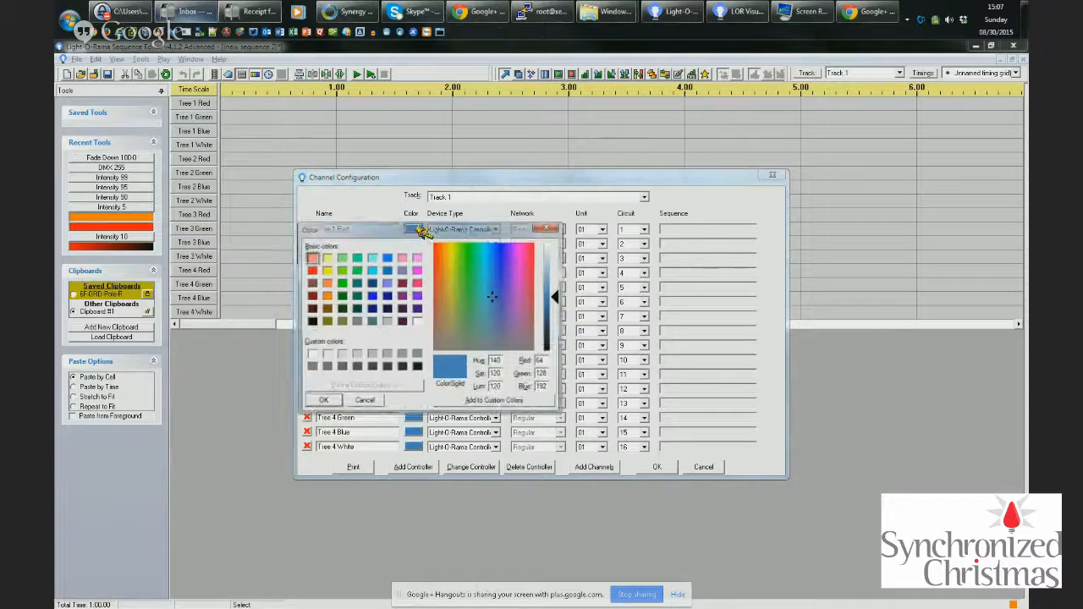
{"action": "left_click", "coordinate": [549, 226]}
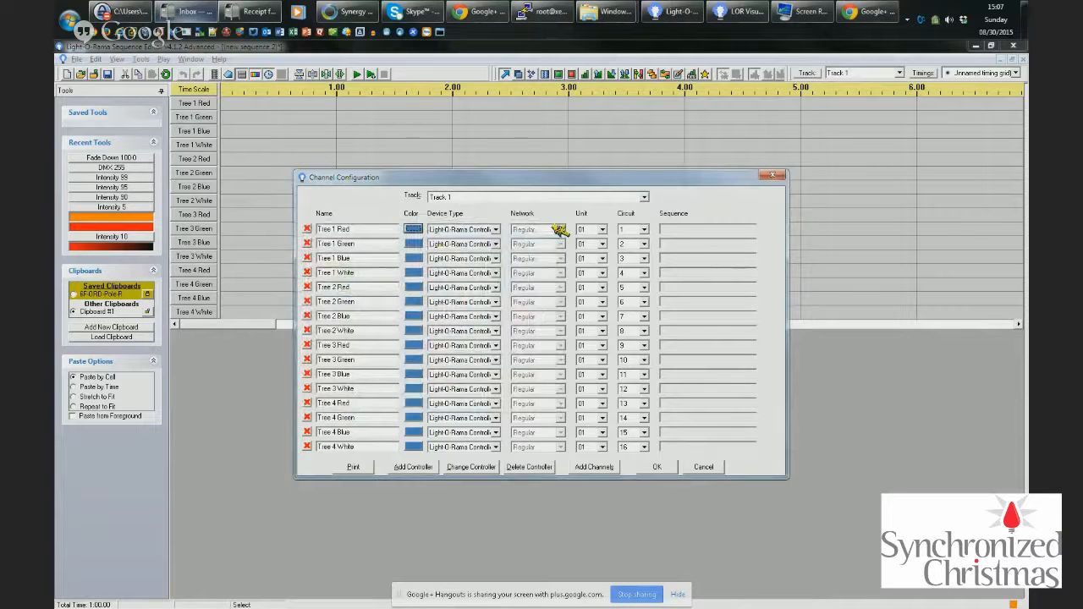
{"action": "left_click", "coordinate": [415, 230]}
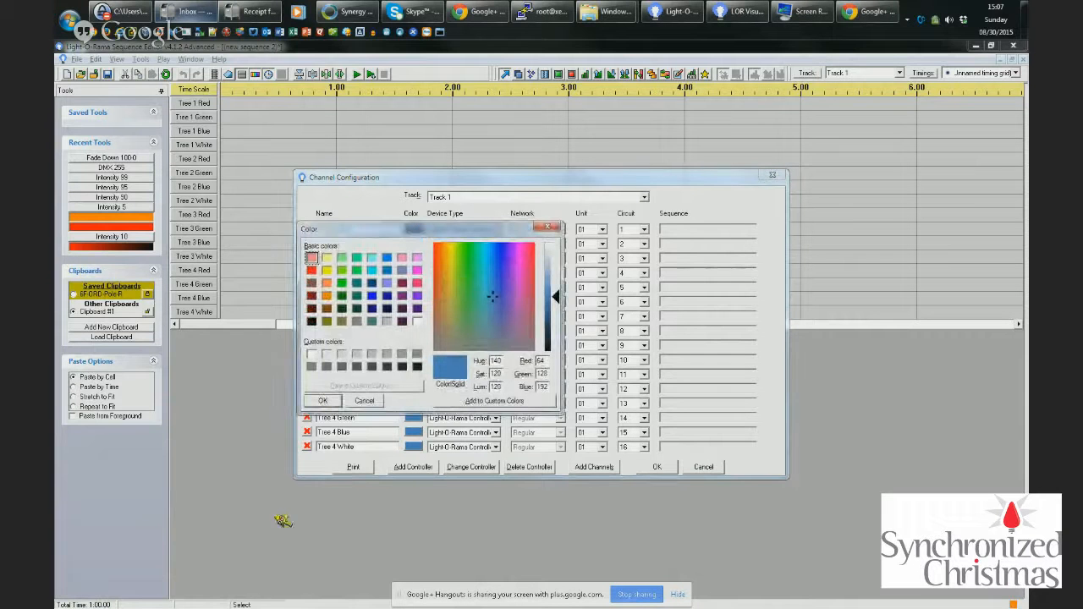
{"action": "left_click", "coordinate": [313, 270]}
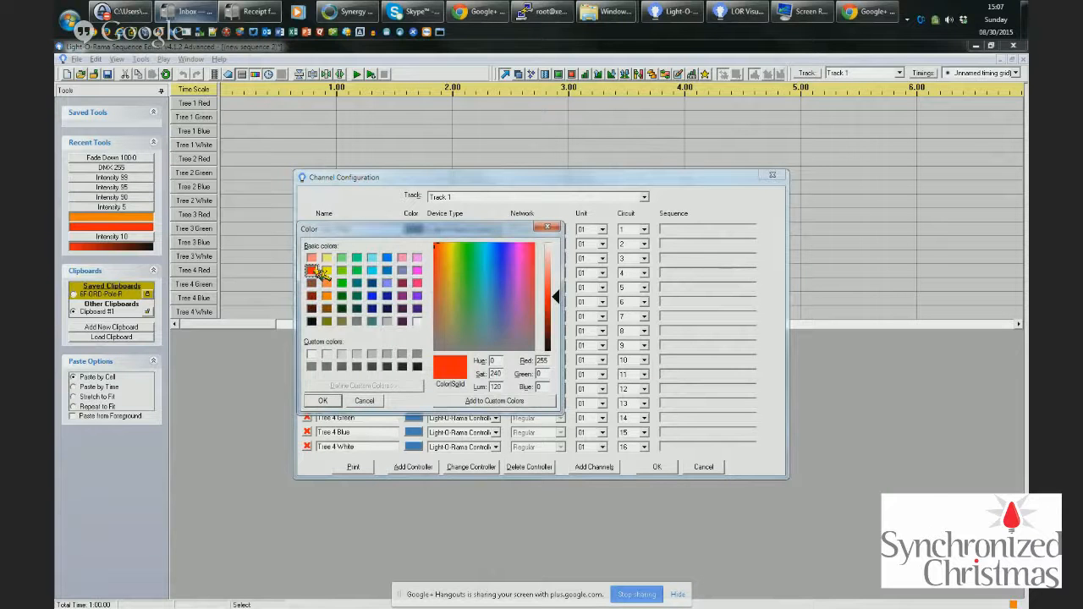
{"action": "key", "text": "Return"}
Set the color of the Tree 2 Red, Tree 3 Red and Tree 4 Red channels to the same pure red.
{"action": "left_click", "coordinate": [412, 287]}
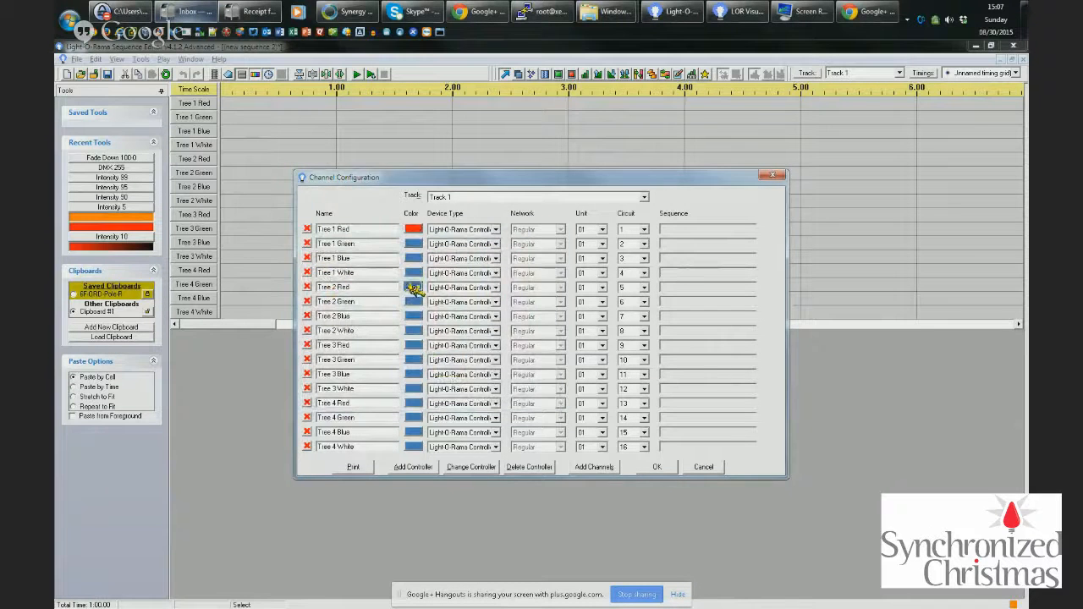
{"action": "left_click", "coordinate": [312, 327]}
{"action": "key", "text": "Return"}
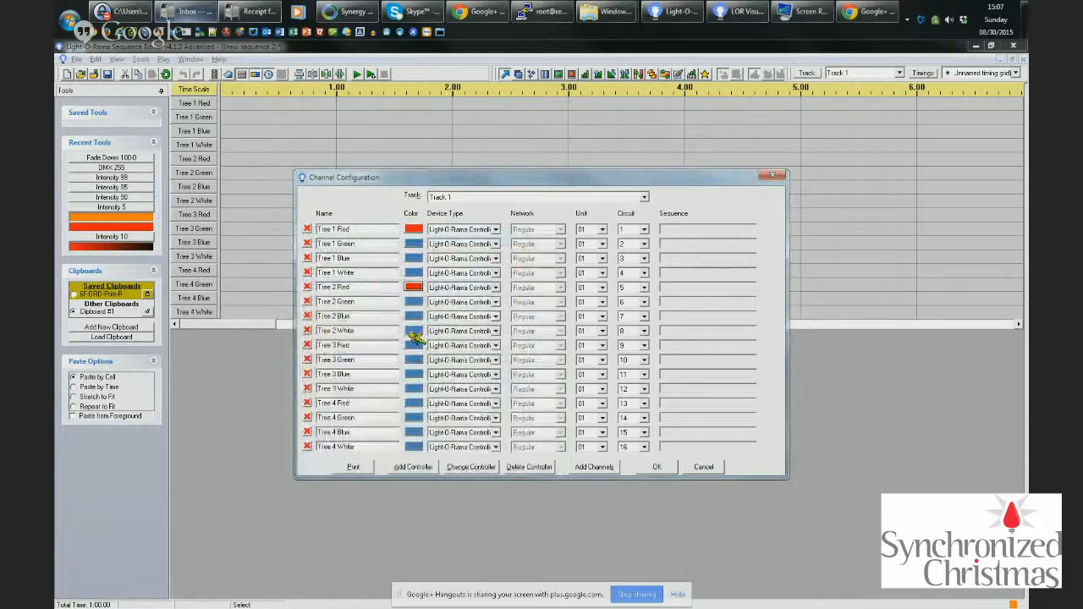
{"action": "left_click", "coordinate": [414, 345]}
{"action": "left_click", "coordinate": [313, 386]}
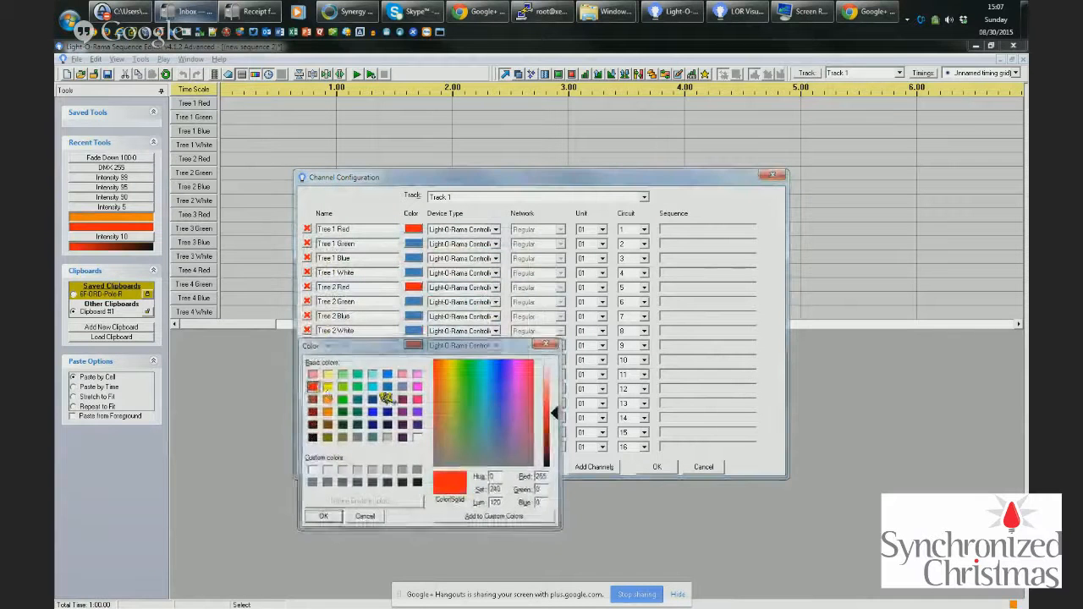
{"action": "key", "text": "Return"}
{"action": "left_click", "coordinate": [414, 403]}
{"action": "left_click", "coordinate": [314, 440]}
{"action": "key", "text": "Return"}
Set the color of the Green channels of Trees 1 to 4 to pure green (0, 255, 0).
{"action": "left_click", "coordinate": [413, 244]}
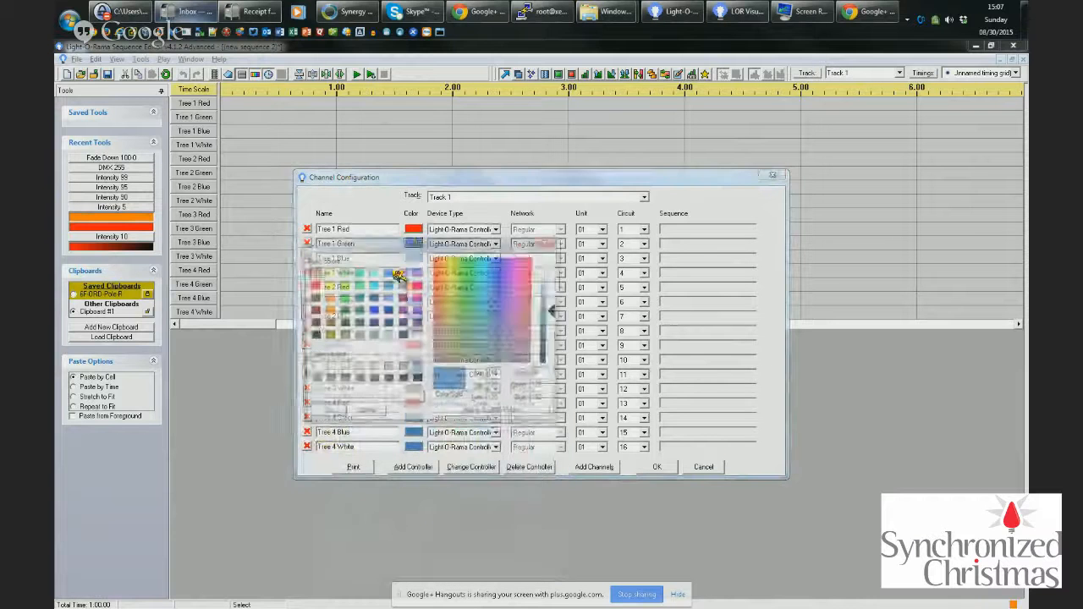
{"action": "left_click", "coordinate": [341, 297]}
{"action": "key", "text": "Return"}
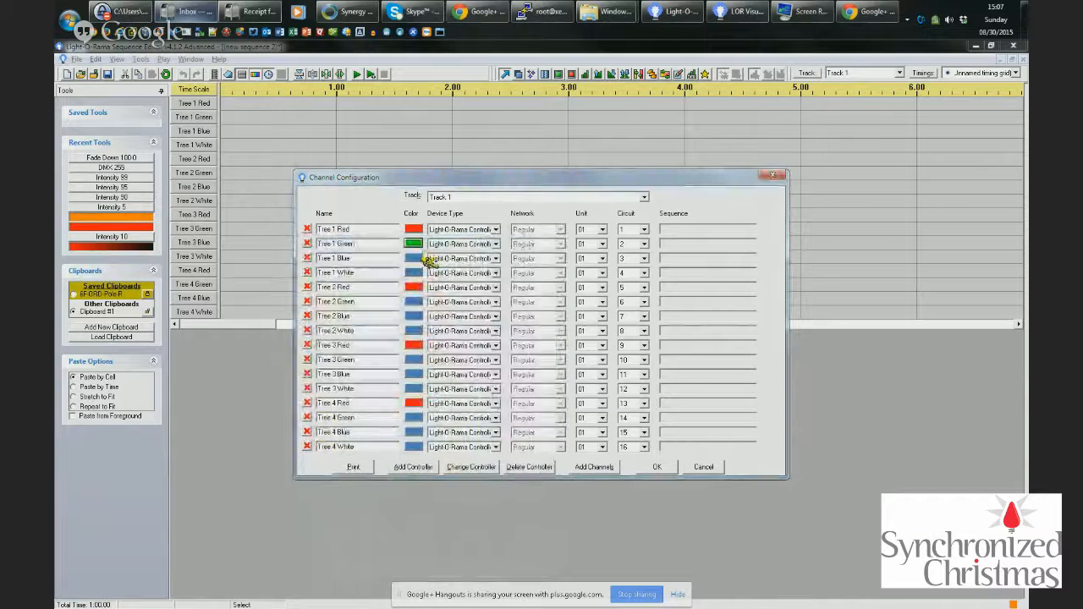
{"action": "left_click", "coordinate": [413, 301]}
{"action": "left_click", "coordinate": [342, 355]}
{"action": "key", "text": "Return"}
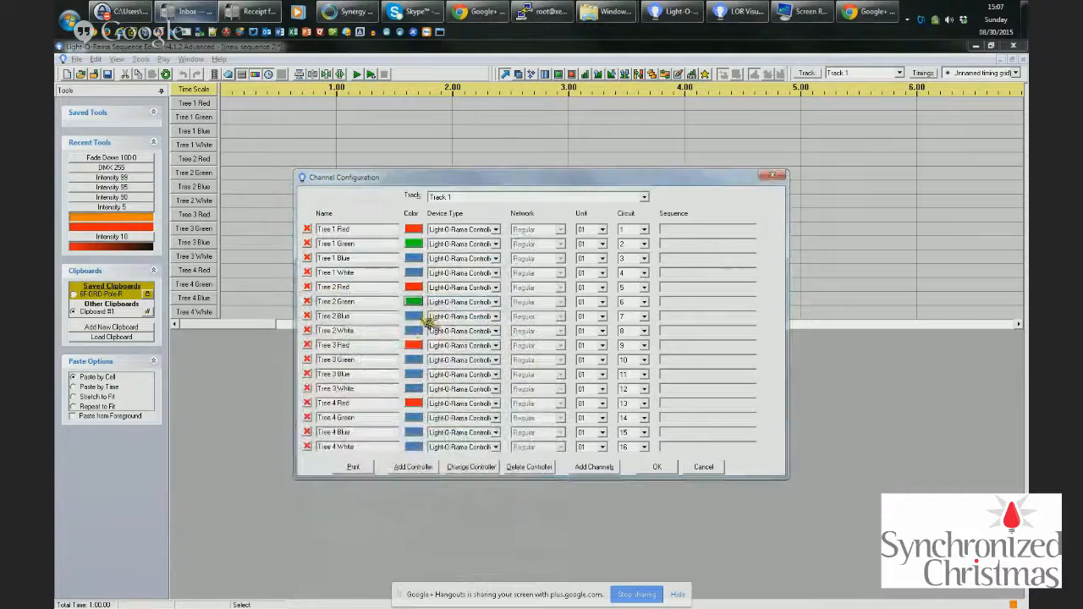
{"action": "left_click", "coordinate": [414, 360]}
{"action": "left_click", "coordinate": [341, 413]}
{"action": "key", "text": "Return"}
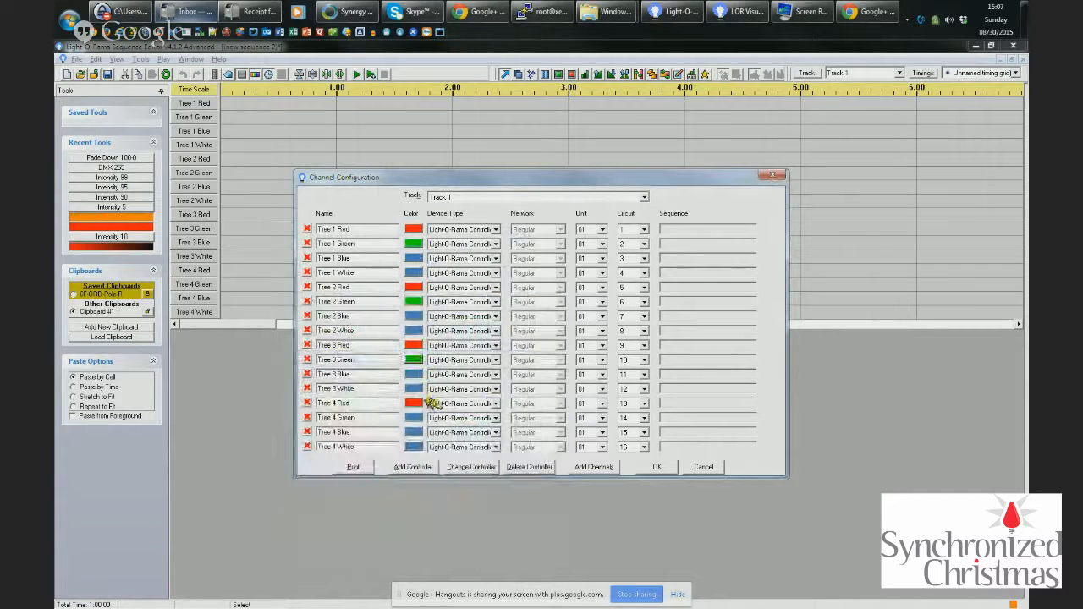
{"action": "left_click", "coordinate": [419, 418]}
{"action": "left_click", "coordinate": [341, 471]}
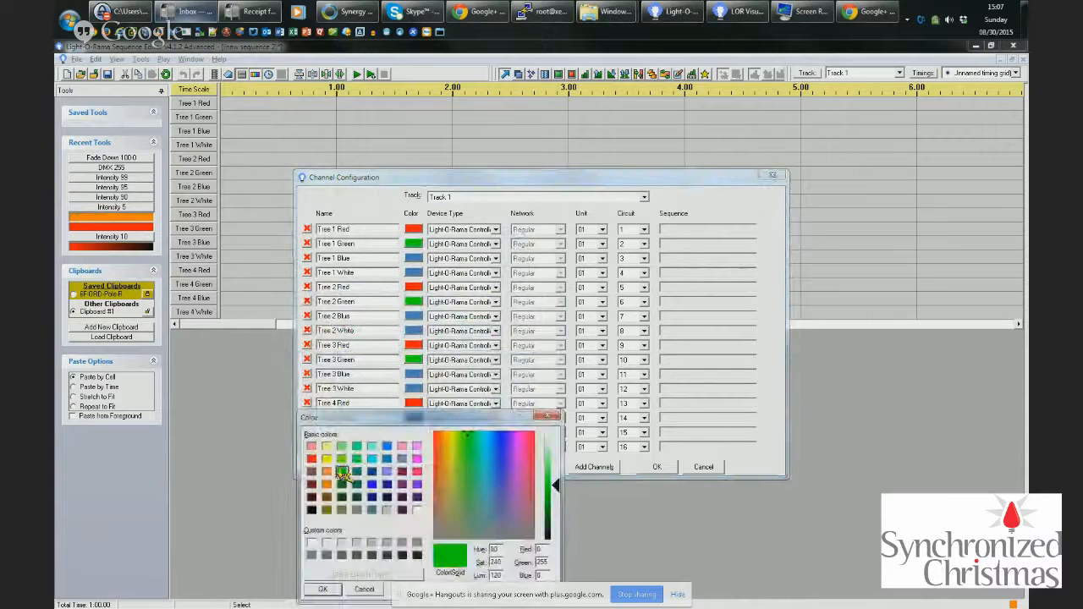
{"action": "key", "text": "Return"}
Set the color of the Tree 1 Blue channel to pure blue (0, 0, 255).
{"action": "left_click", "coordinate": [414, 258]}
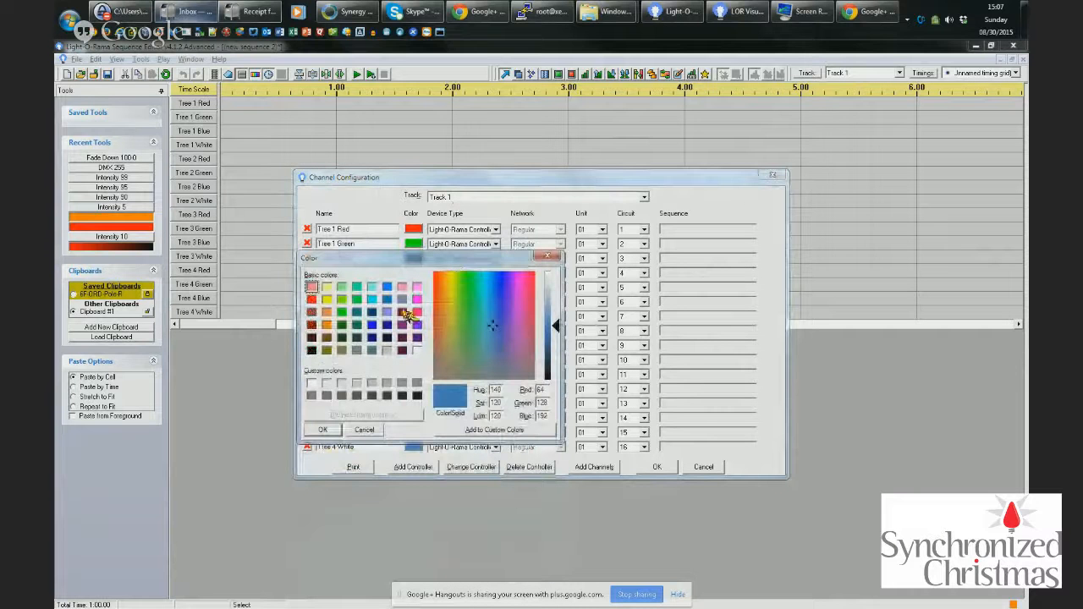
{"action": "left_click", "coordinate": [388, 286]}
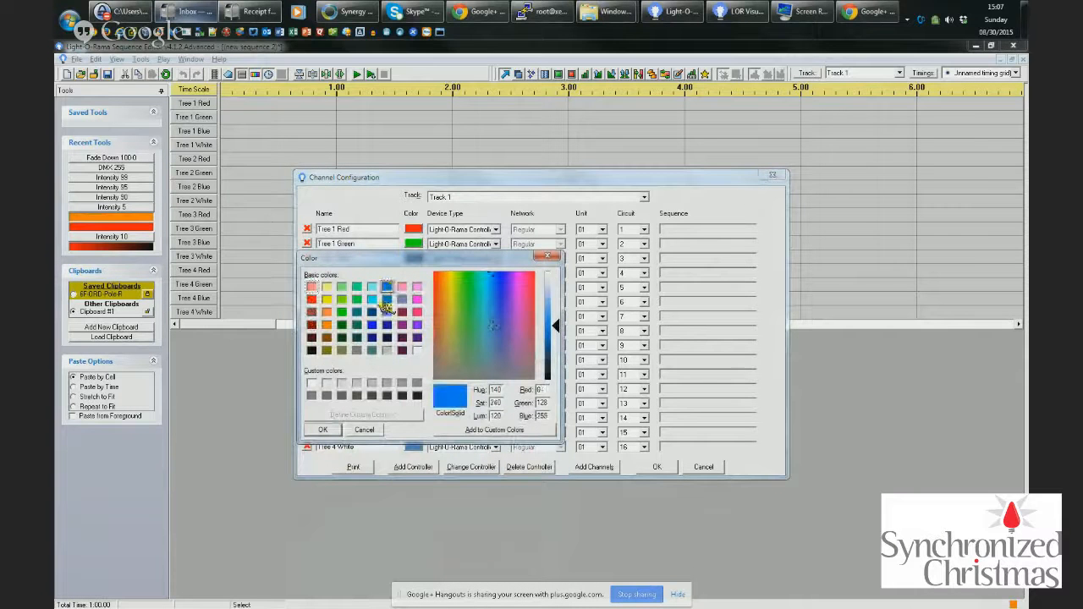
{"action": "left_click", "coordinate": [372, 324]}
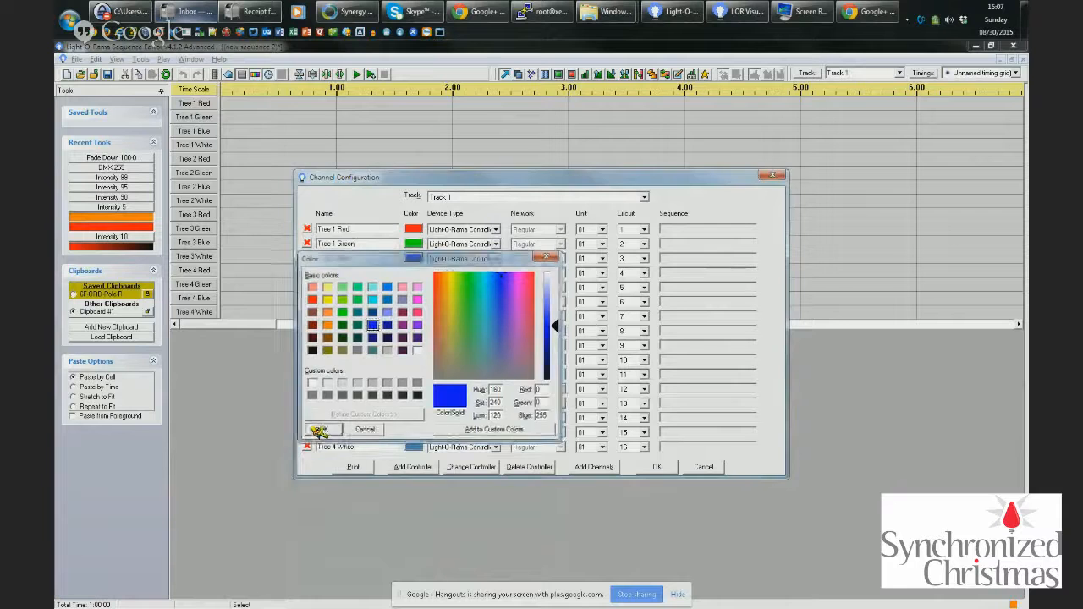
{"action": "left_click", "coordinate": [320, 430]}
Set the color of the Tree 2 Blue, Tree 3 Blue and Tree 4 Blue channels to the same pure blue.
{"action": "left_click", "coordinate": [415, 316]}
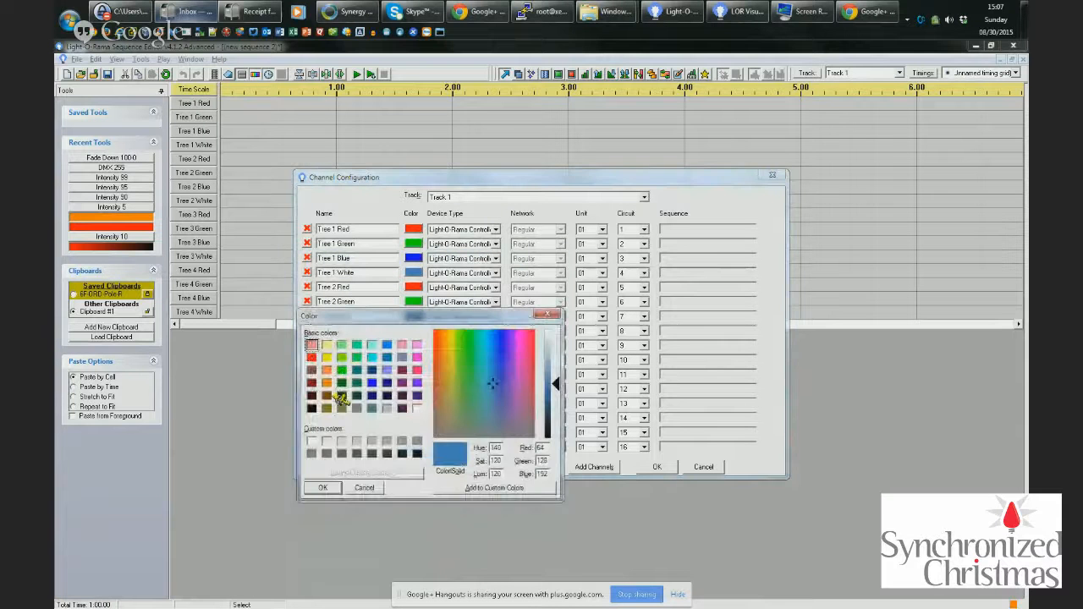
{"action": "left_click", "coordinate": [372, 382]}
{"action": "left_click", "coordinate": [320, 487]}
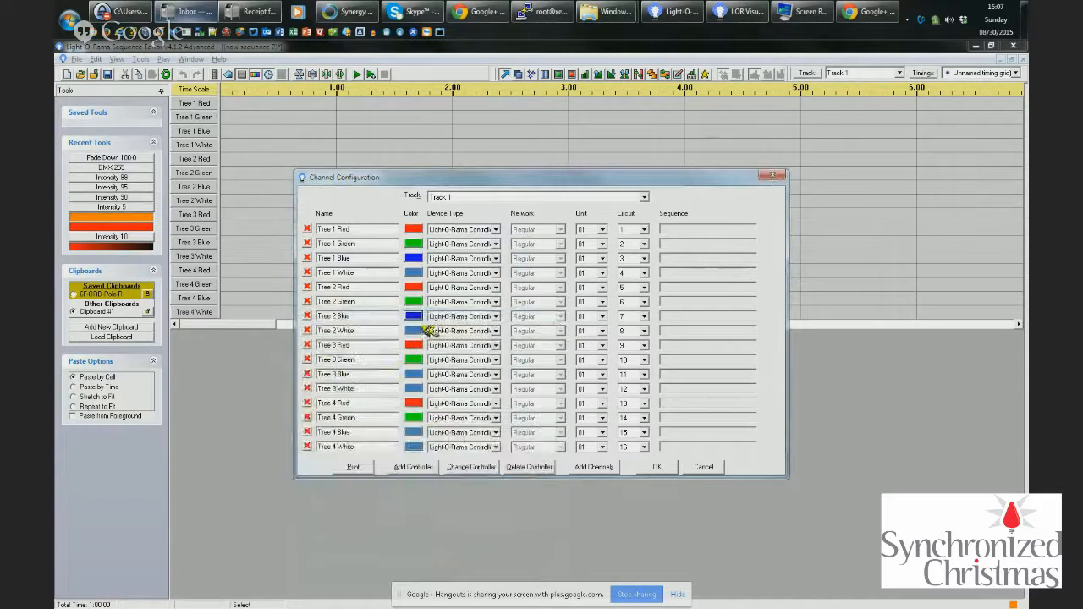
{"action": "left_click", "coordinate": [413, 374]}
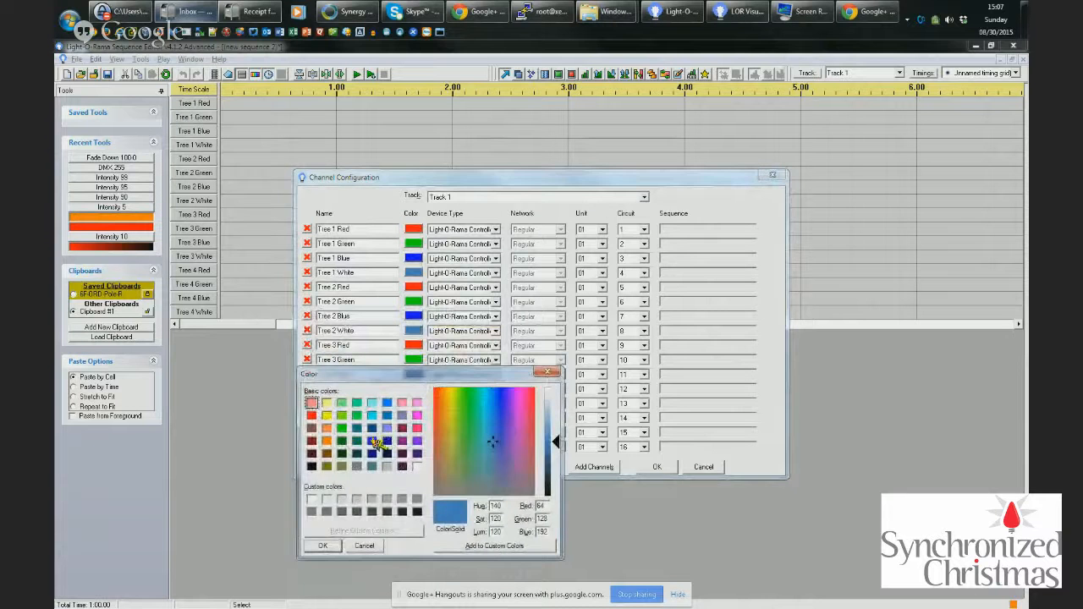
{"action": "double_click", "coordinate": [372, 440]}
{"action": "left_click", "coordinate": [413, 431]}
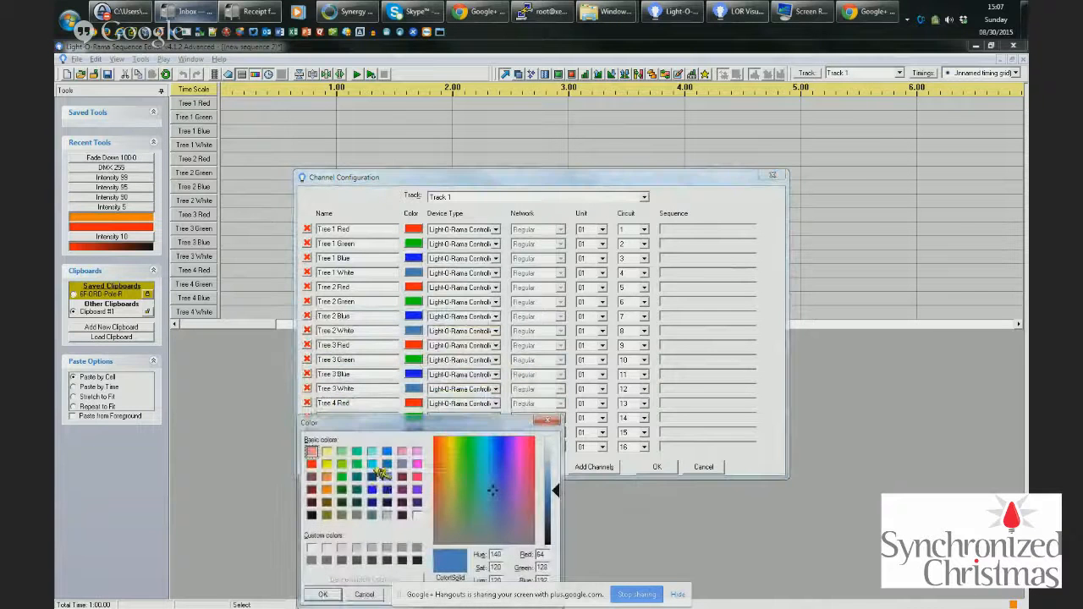
{"action": "double_click", "coordinate": [372, 440]}
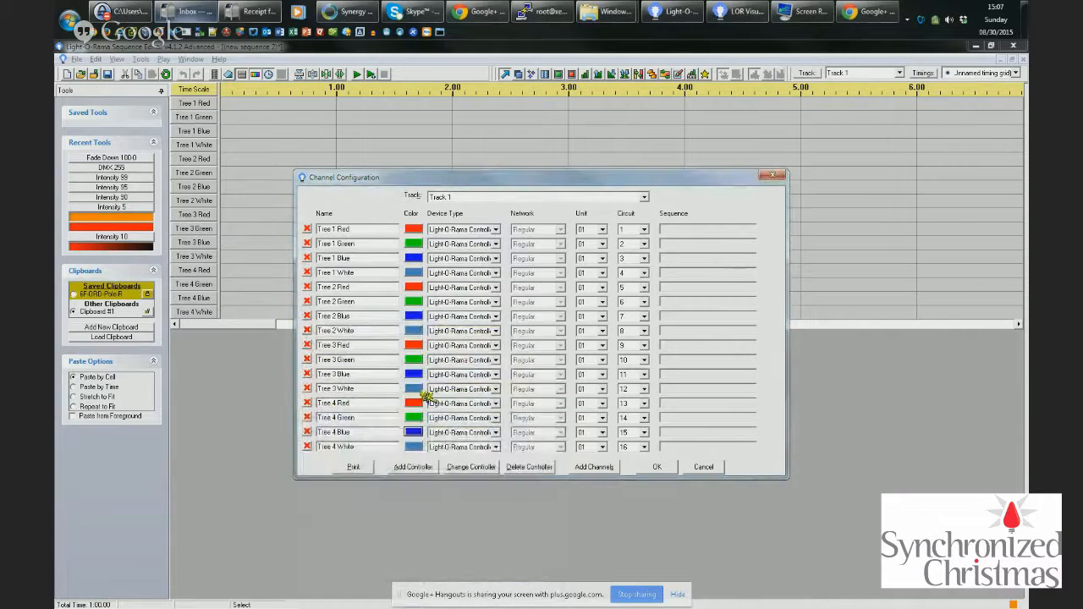
Set the color of the Tree 1 White channel to white (255, 255, 255).
{"action": "left_click", "coordinate": [413, 273]}
{"action": "left_click", "coordinate": [417, 365]}
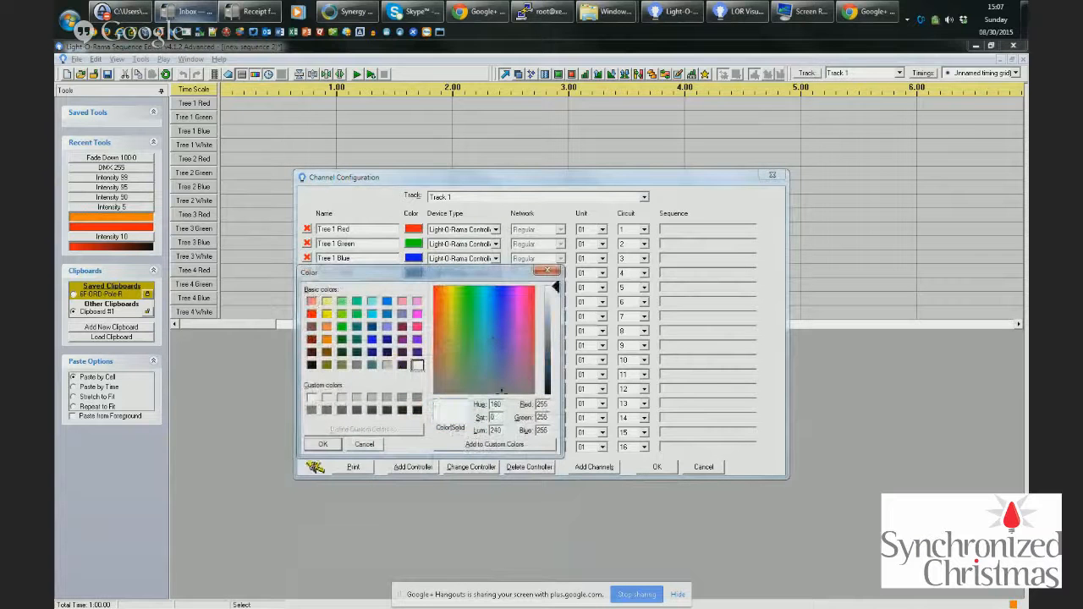
{"action": "left_click", "coordinate": [323, 445]}
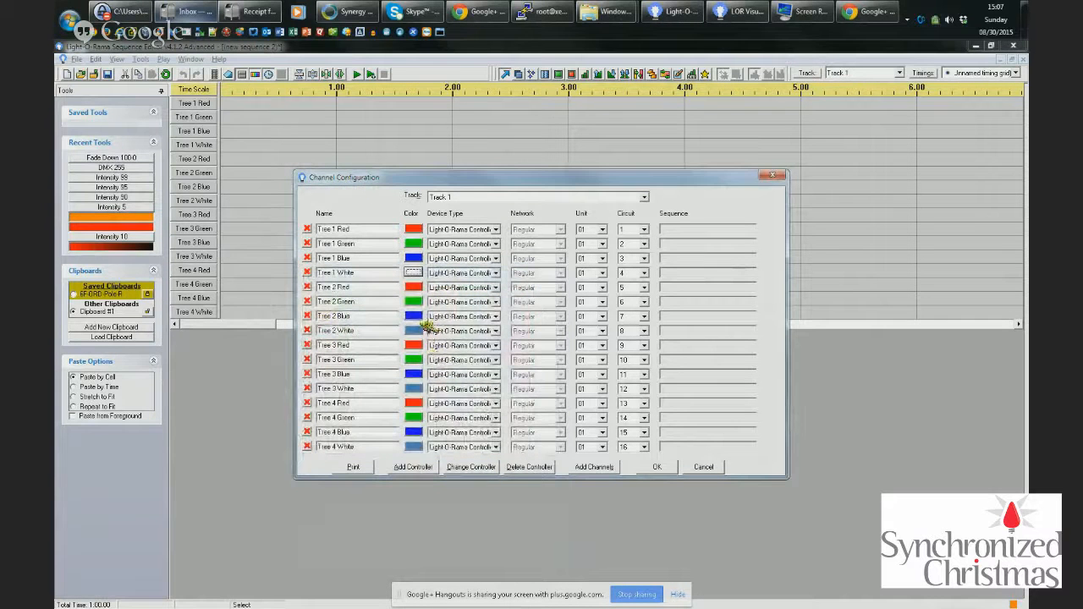
Set the Tree 2 White, Tree 3 White and Tree 4 White channels to the same white and apply the channel configuration.
{"action": "left_click", "coordinate": [413, 330]}
{"action": "left_click", "coordinate": [417, 422]}
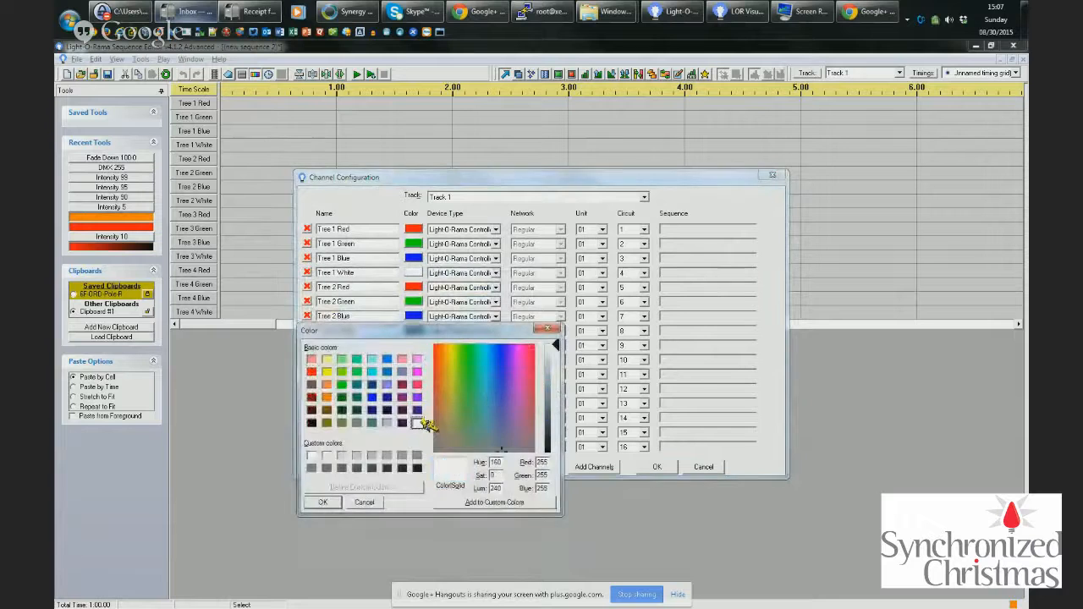
{"action": "key", "text": "Return"}
{"action": "left_click", "coordinate": [413, 389]}
{"action": "left_click", "coordinate": [419, 482]}
{"action": "key", "text": "Return"}
{"action": "left_click", "coordinate": [413, 447]}
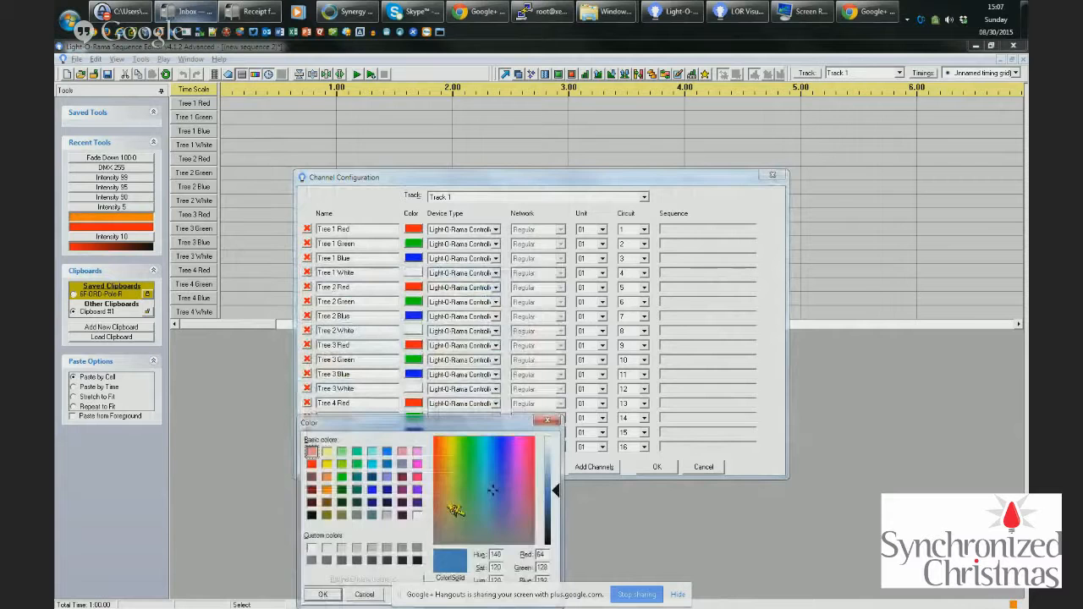
{"action": "left_click", "coordinate": [424, 518]}
{"action": "key", "text": "Return"}
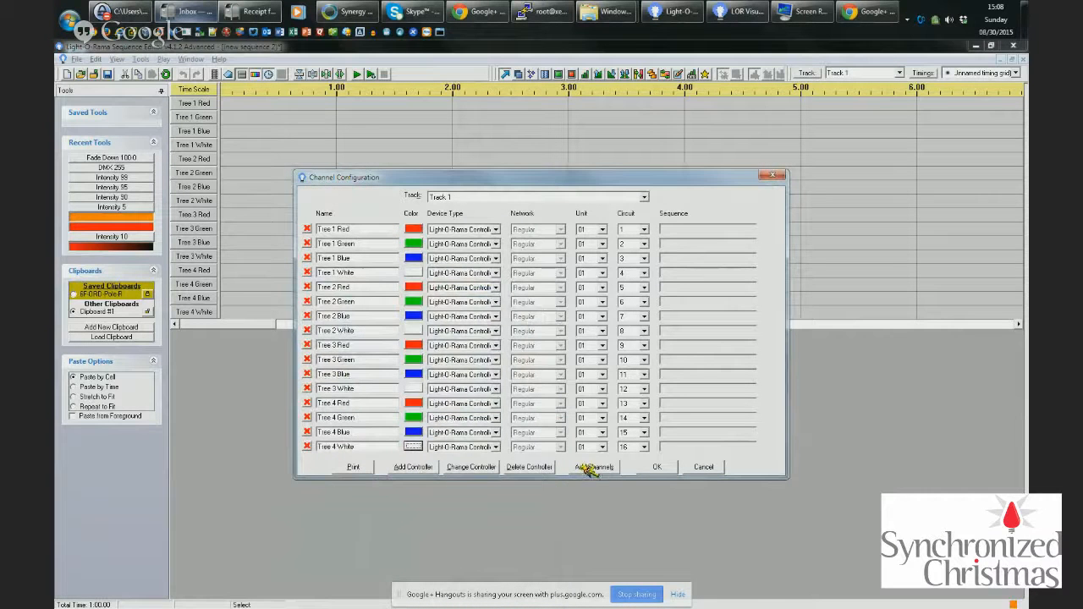
{"action": "left_click", "coordinate": [669, 470]}
Fill all 16 channels with their on effect from 0.00 to 1.00 and save the animation sequence as 16ChannelDemo.
{"action": "left_click_drag", "start_coordinate": [313, 102], "coordinate": [292, 325]}
{"action": "key", "text": "ctrl+v"}
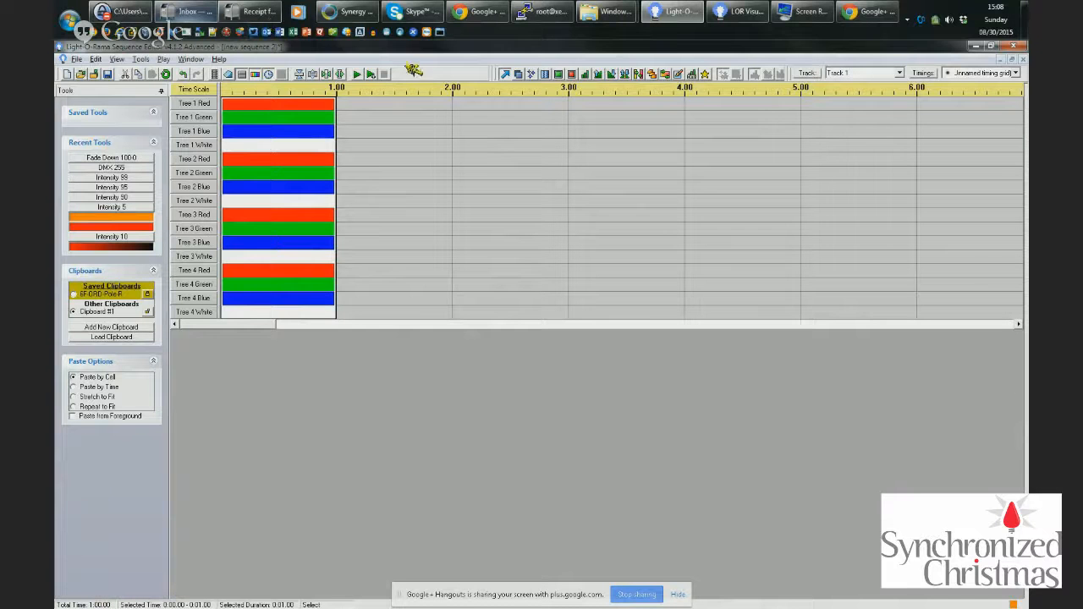
{"action": "key", "text": "ctrl+s"}
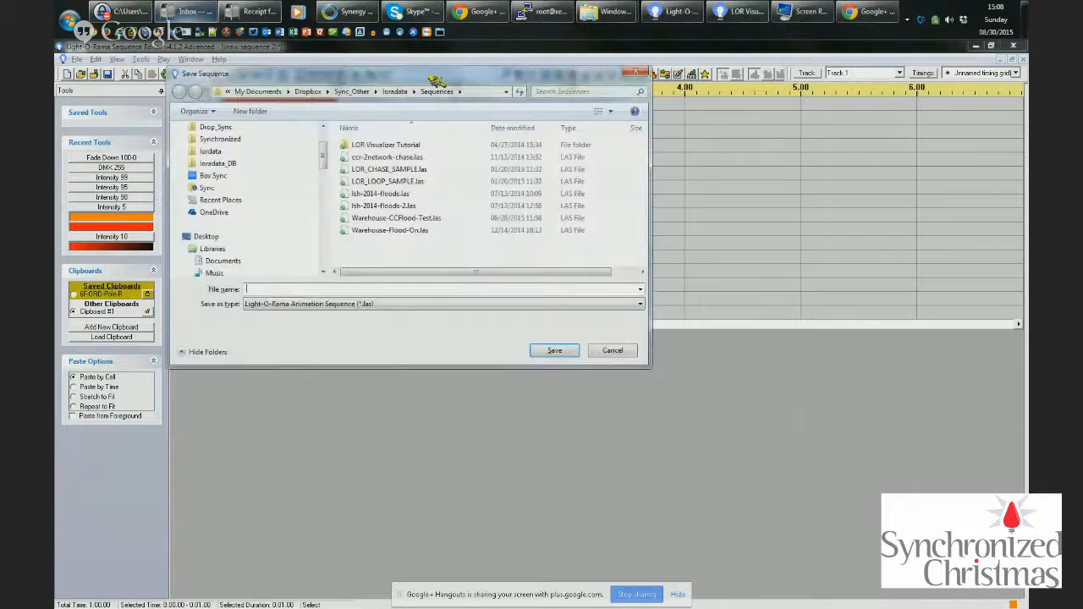
{"action": "type", "text": "16ChannelDem"}
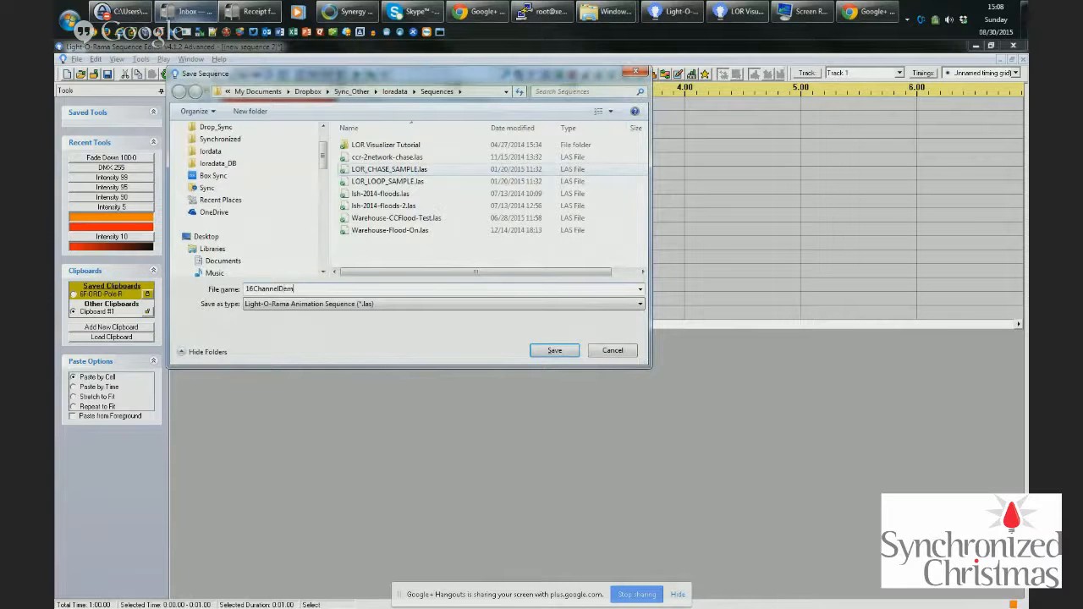
{"action": "type", "text": "o"}
{"action": "left_click", "coordinate": [555, 350]}
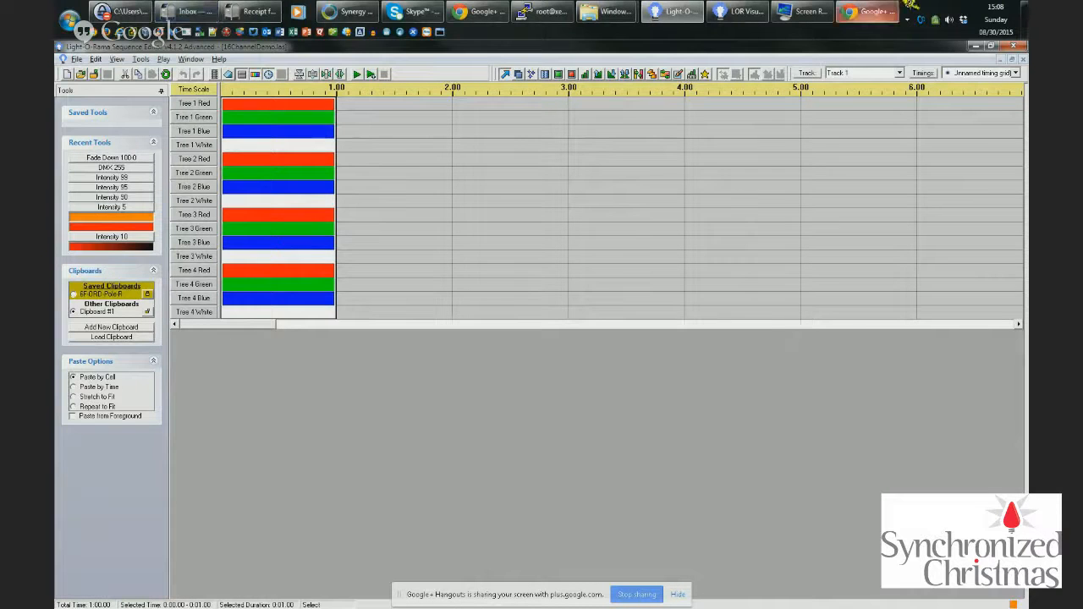
Switch to LOR Visualizer and create a new visualization with a blank 640 x 480 pixel background, keeping the default simulation properties.
{"action": "left_click", "coordinate": [735, 12]}
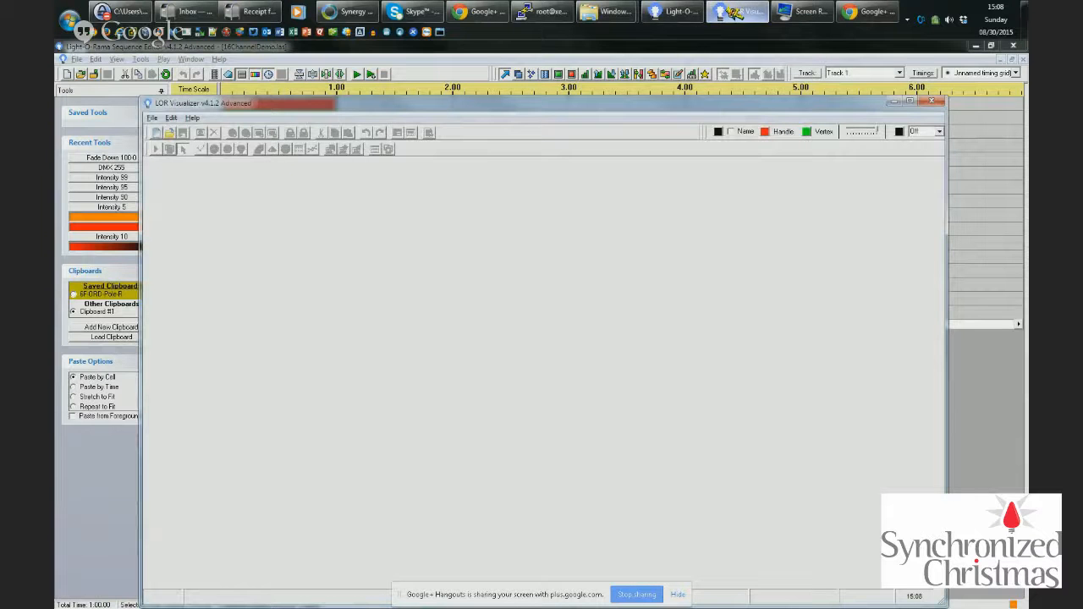
{"action": "left_click_drag", "start_coordinate": [393, 105], "coordinate": [427, 61]}
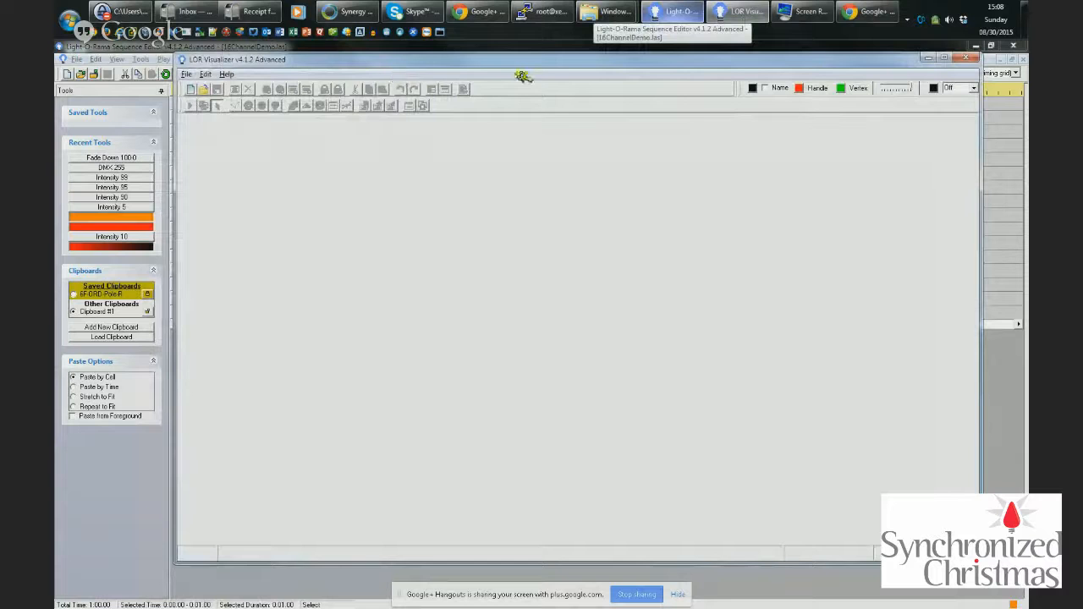
{"action": "left_click", "coordinate": [198, 90]}
{"action": "left_click_drag", "start_coordinate": [597, 480], "coordinate": [534, 179]}
{"action": "left_click", "coordinate": [411, 252]}
{"action": "left_click", "coordinate": [423, 264]}
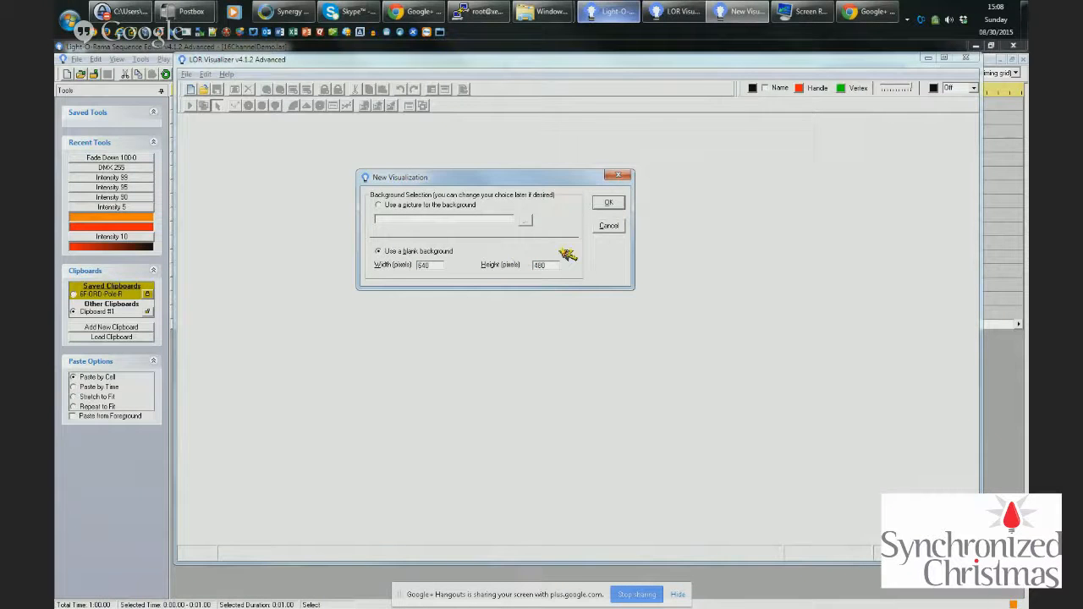
{"action": "left_click", "coordinate": [610, 206]}
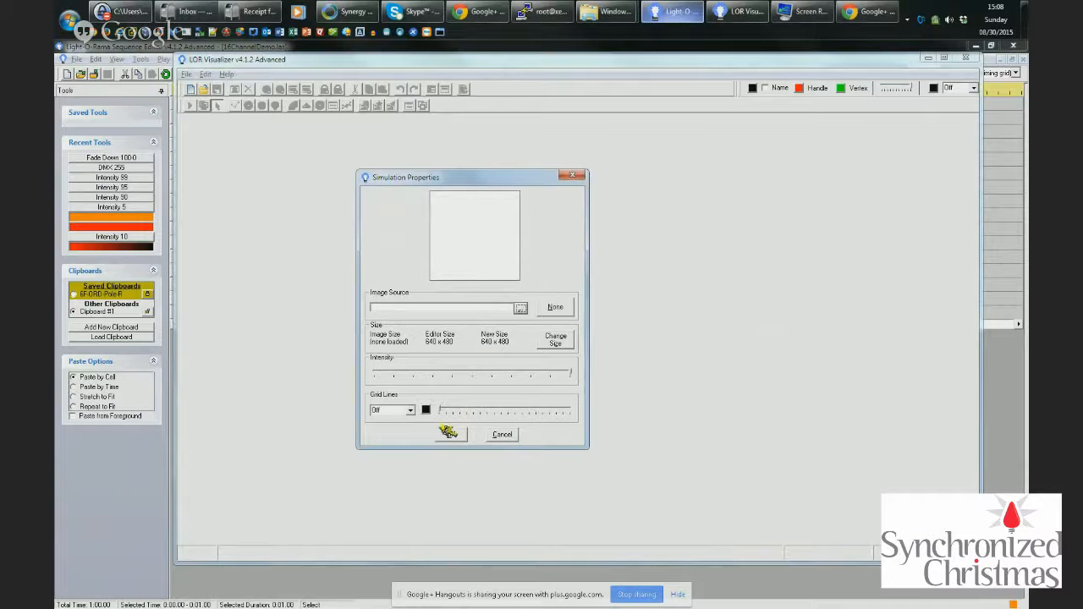
{"action": "left_click", "coordinate": [453, 436]}
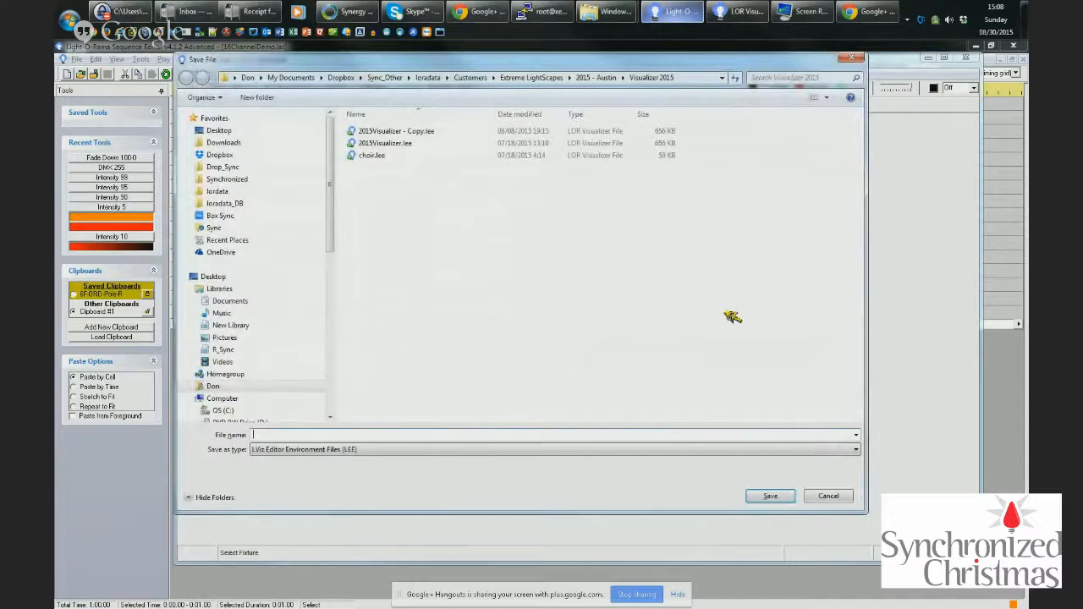
Save the new visualization as 16ChannelDemo in the Visualizer 2015 folder.
{"action": "key", "text": "BackSpace"}
{"action": "key", "text": "BackSpace"}
{"action": "key", "text": "BackSpace"}
{"action": "type", "text": "16ChannelDemo"}
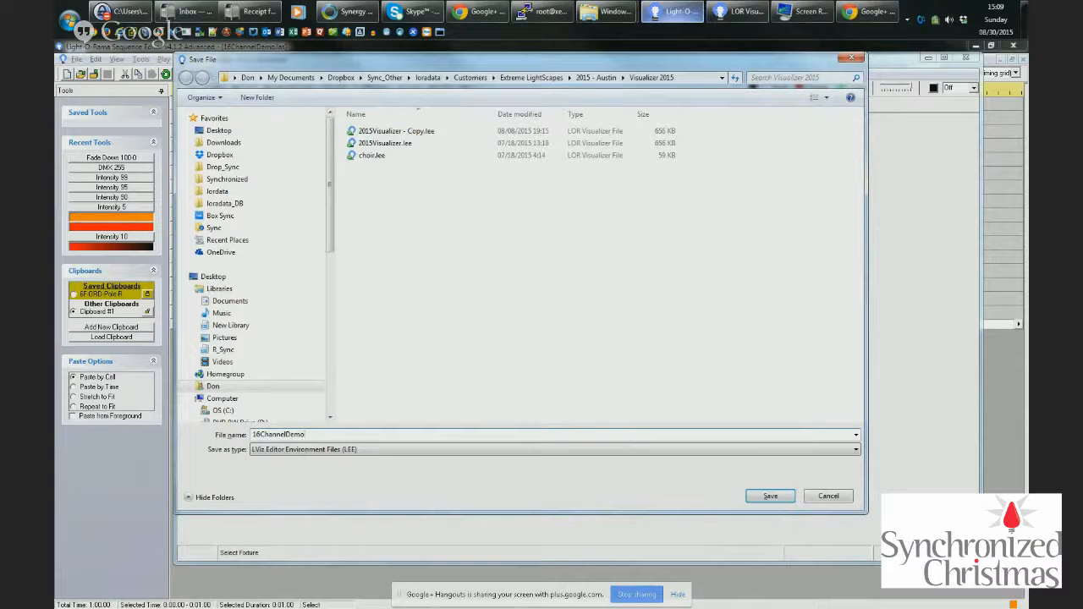
{"action": "left_click", "coordinate": [771, 496]}
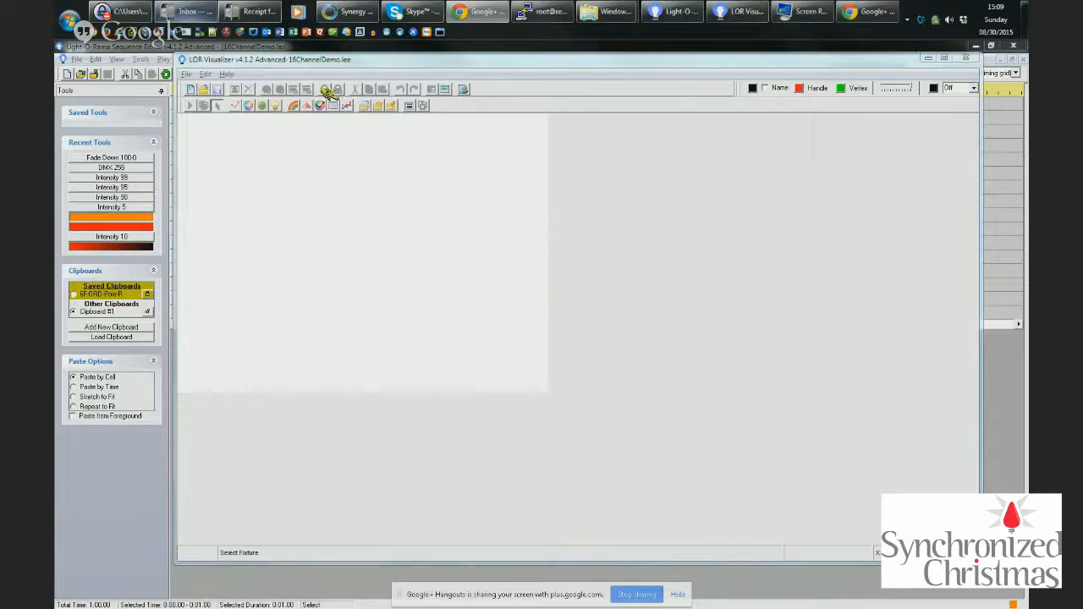
Draw a closed triangular tree with its apex at about X 105, Y 290 and its base near Y 360, naming the fixture Tree 1.
{"action": "left_click", "coordinate": [236, 106]}
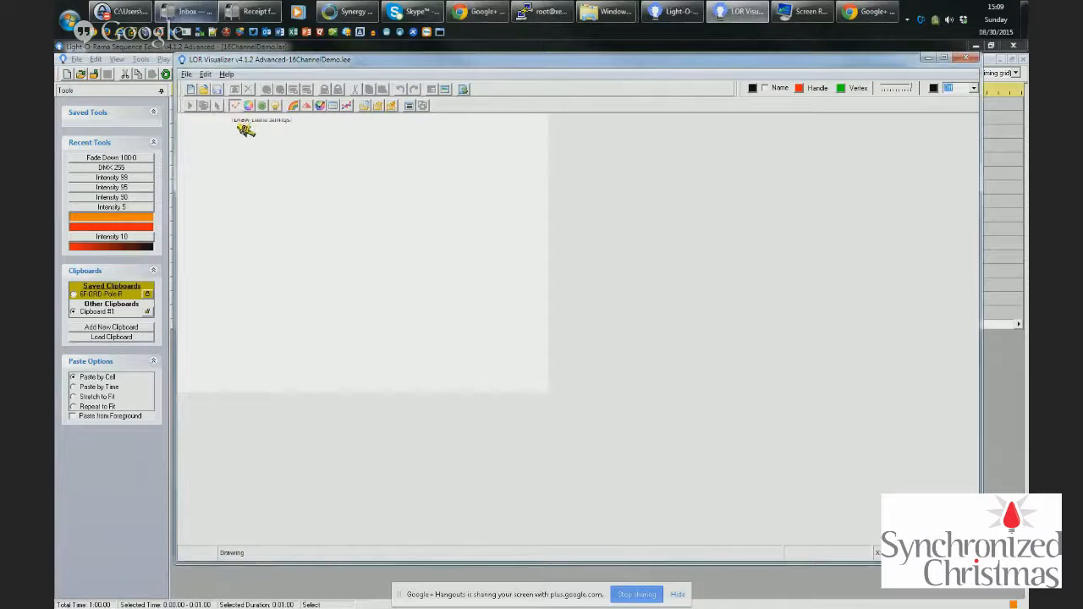
{"action": "left_click", "coordinate": [223, 320]}
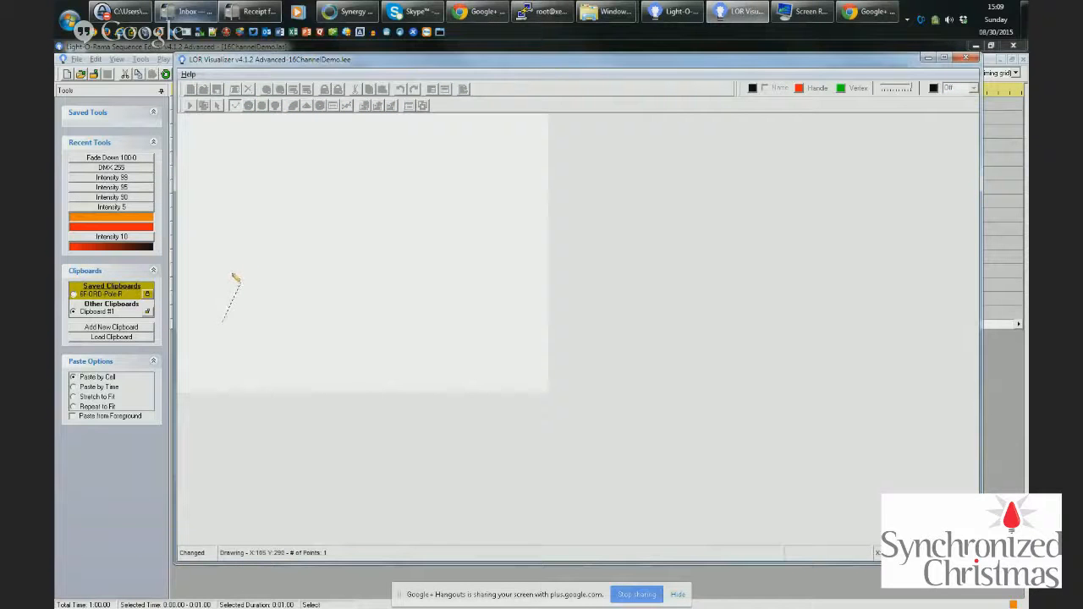
{"action": "left_click", "coordinate": [253, 319]}
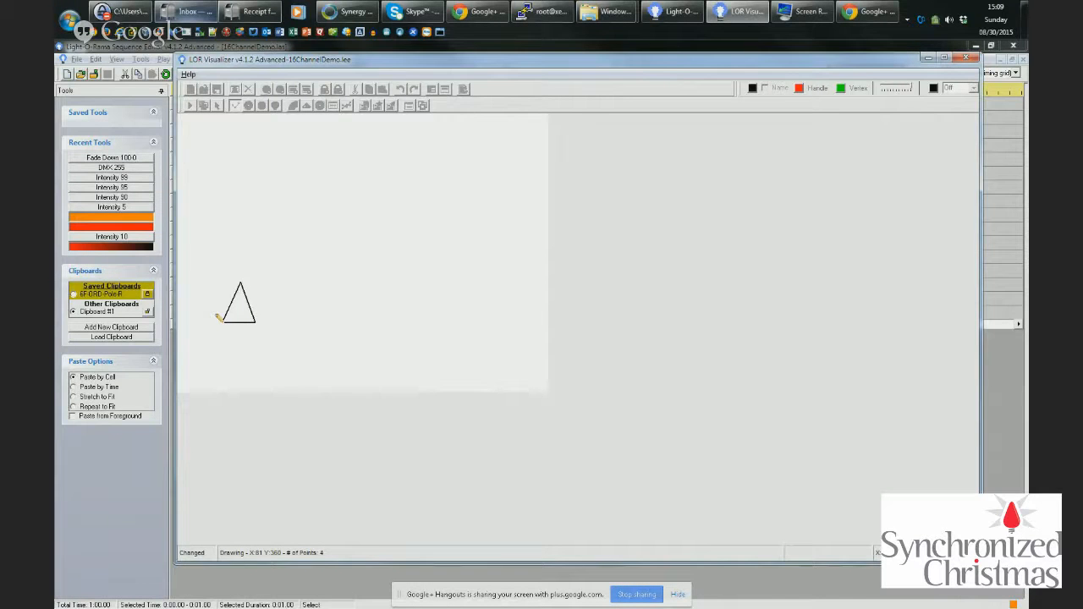
{"action": "right_click", "coordinate": [225, 322]}
{"action": "type", "text": "Tree 1"}
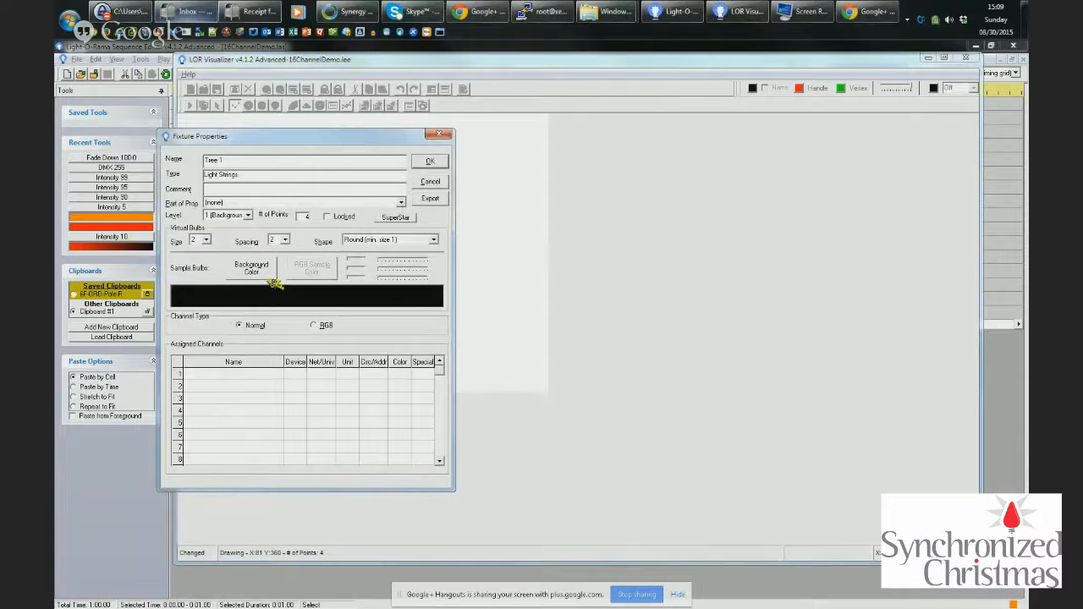
{"action": "left_click", "coordinate": [430, 161]}
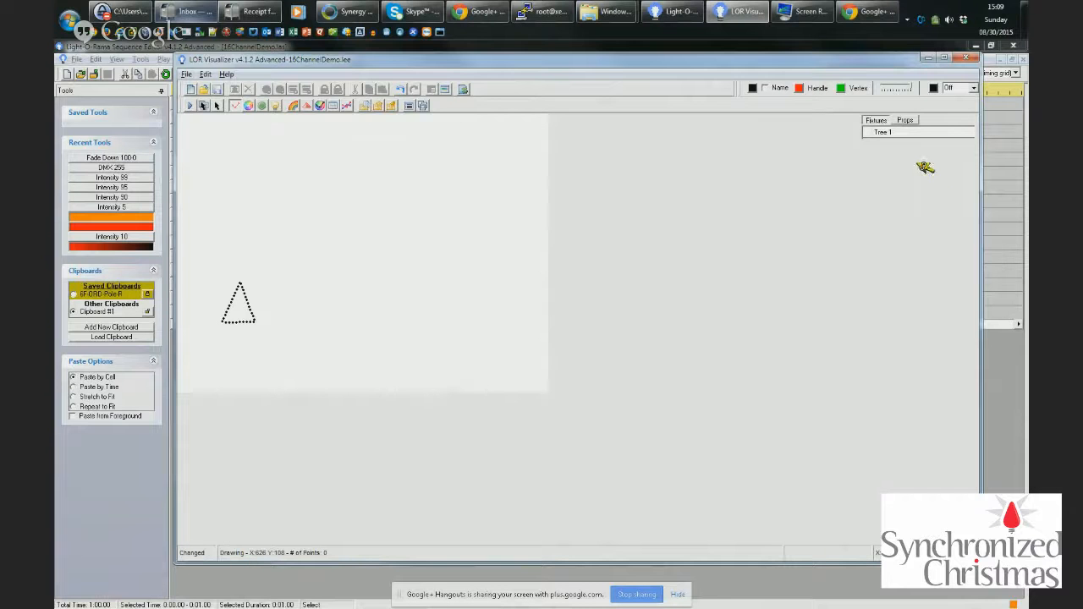
Make three copies of the Tree 1 fixture and place them side by side in a row to the right of the original.
{"action": "left_click", "coordinate": [905, 133]}
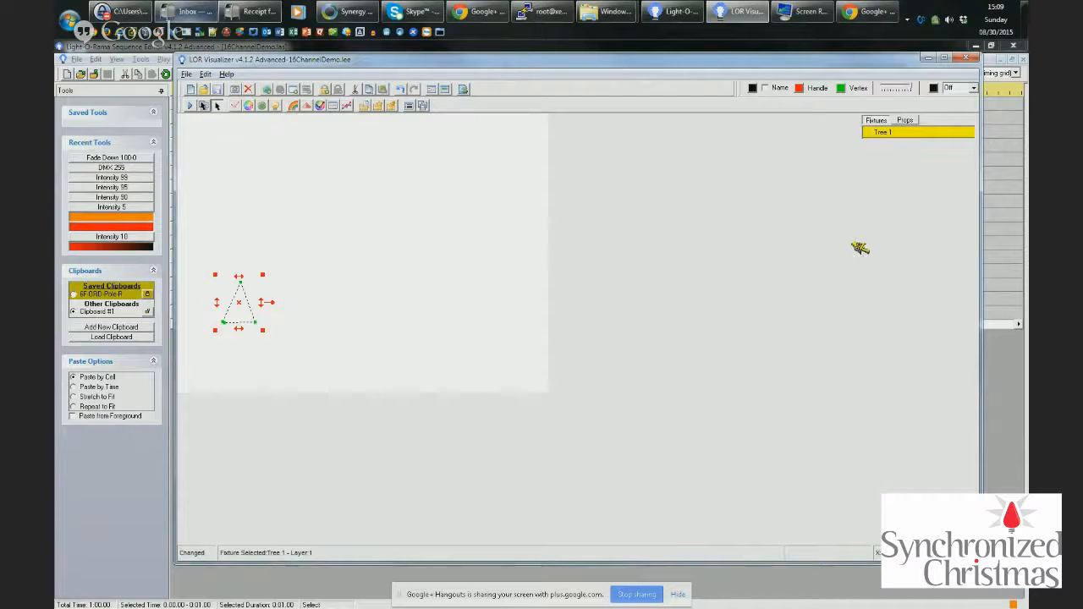
{"action": "key", "text": "ctrl+v"}
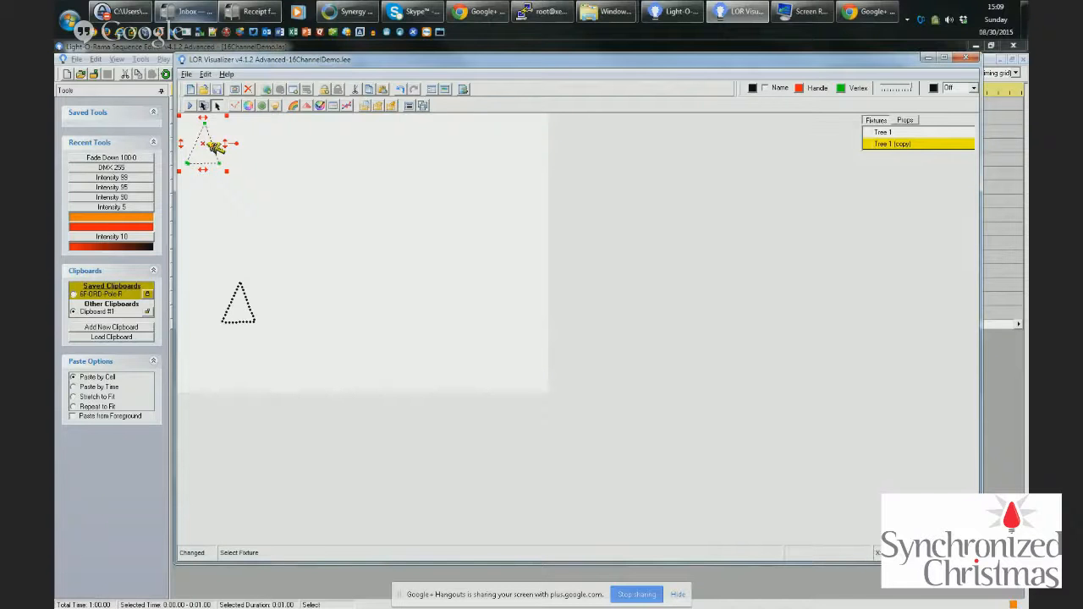
{"action": "left_click_drag", "start_coordinate": [203, 143], "coordinate": [283, 302]}
{"action": "key", "text": "ctrl+v"}
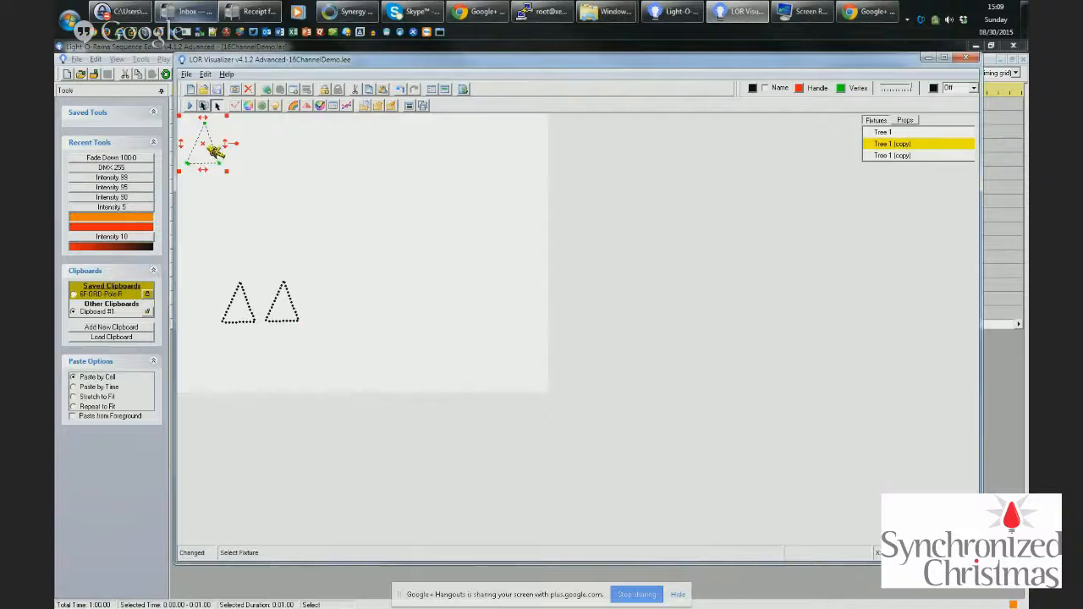
{"action": "left_click_drag", "start_coordinate": [203, 143], "coordinate": [325, 302]}
{"action": "key", "text": "ctrl+v"}
{"action": "left_click_drag", "start_coordinate": [201, 142], "coordinate": [368, 303]}
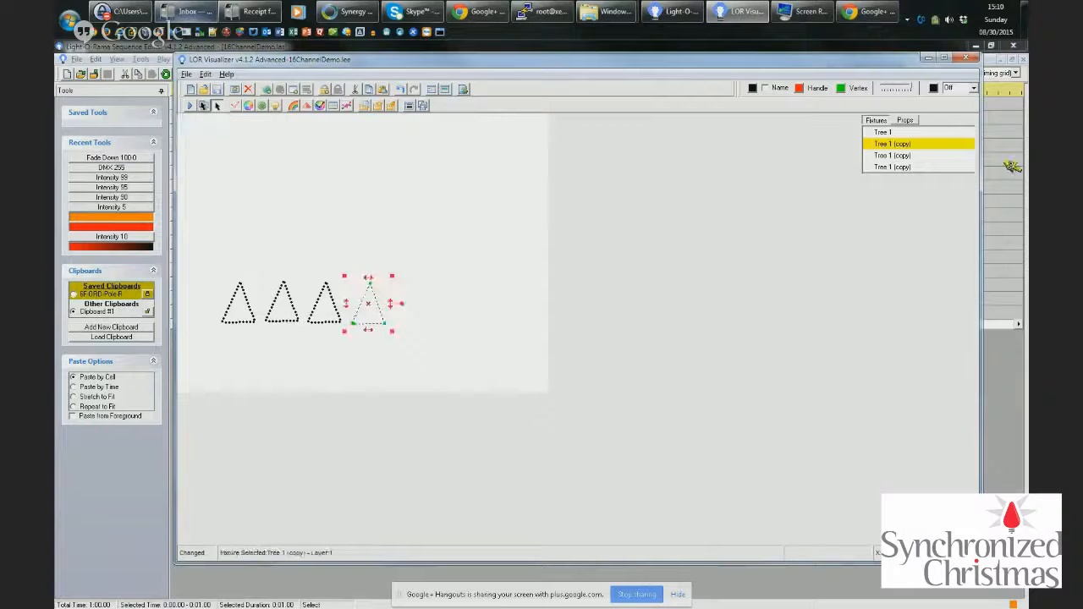
Rename the rightmost tree copy as Tree 2.
{"action": "double_click", "coordinate": [899, 145]}
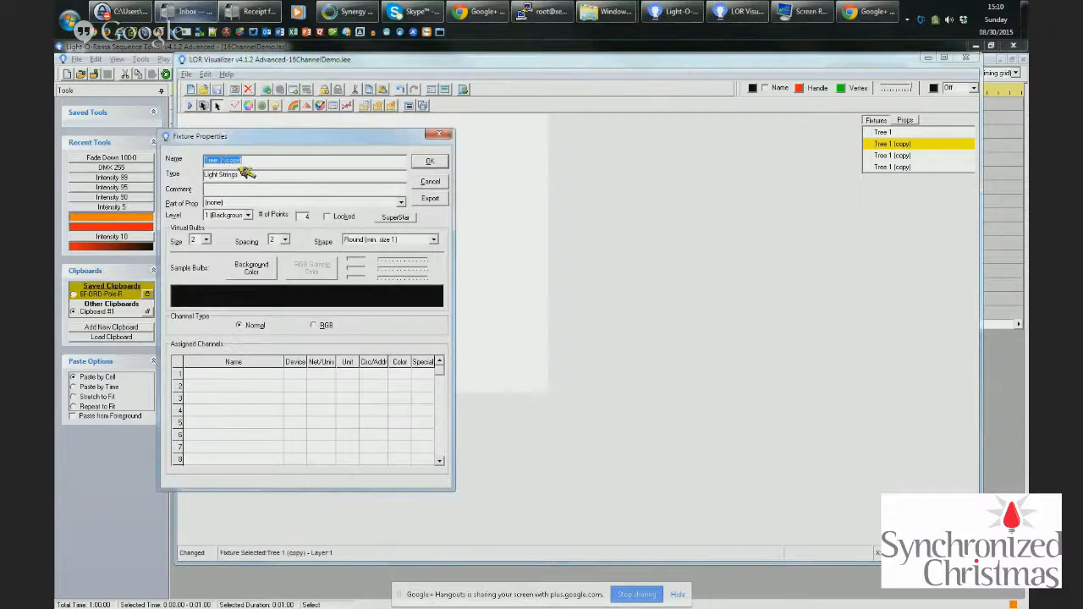
{"action": "left_click", "coordinate": [223, 160]}
{"action": "type", "text": "2"}
{"action": "key", "text": "Return"}
Rename the third tree from the left, one of the Tree 1 copies, as Tree 3.
{"action": "left_click", "coordinate": [884, 146]}
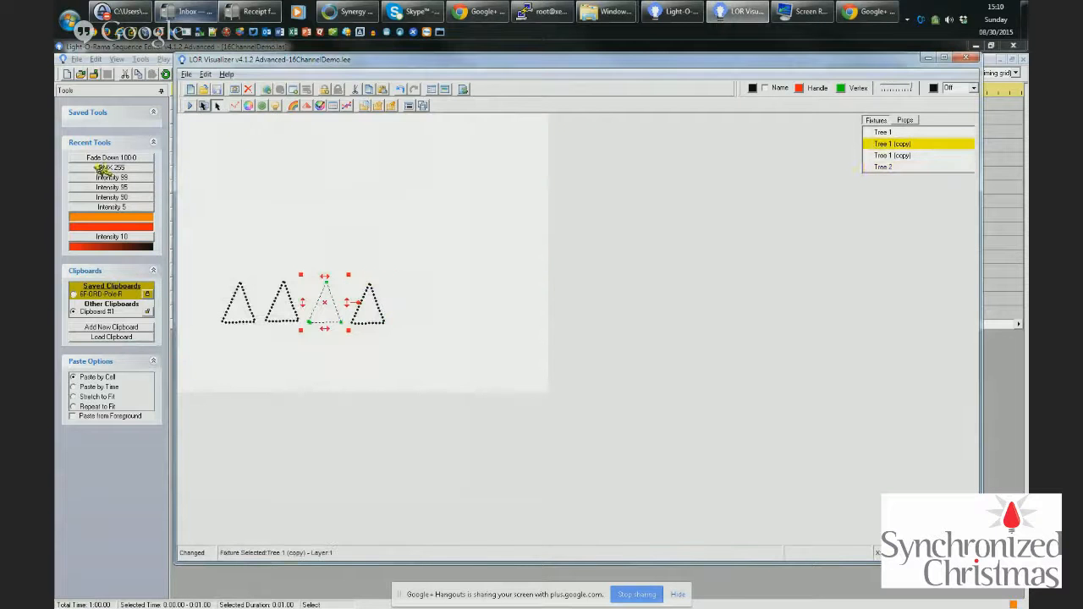
{"action": "double_click", "coordinate": [917, 145]}
{"action": "left_click", "coordinate": [223, 160]}
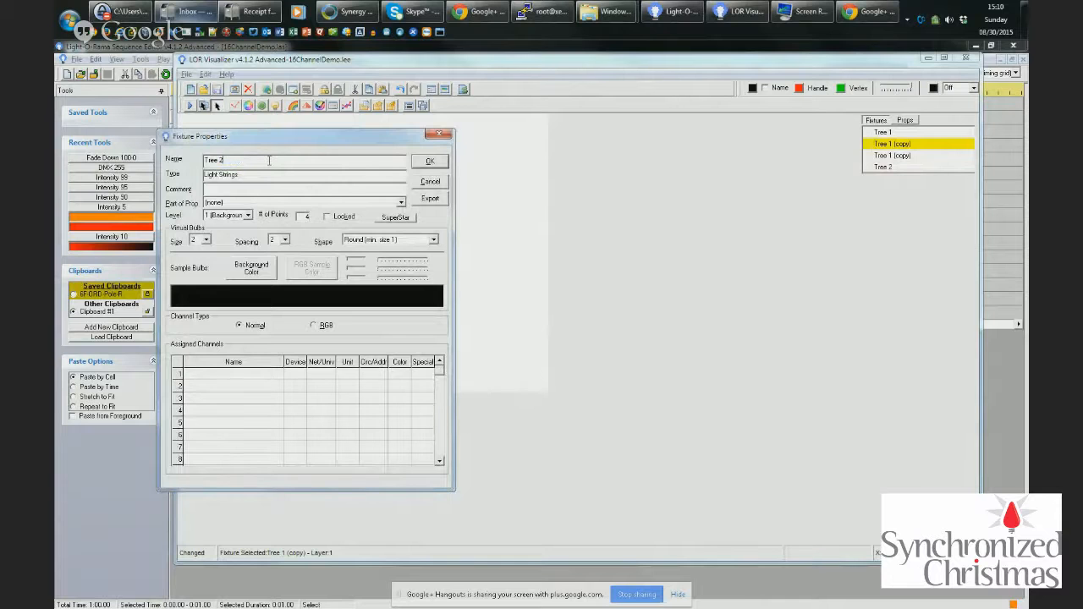
{"action": "key", "text": "Return"}
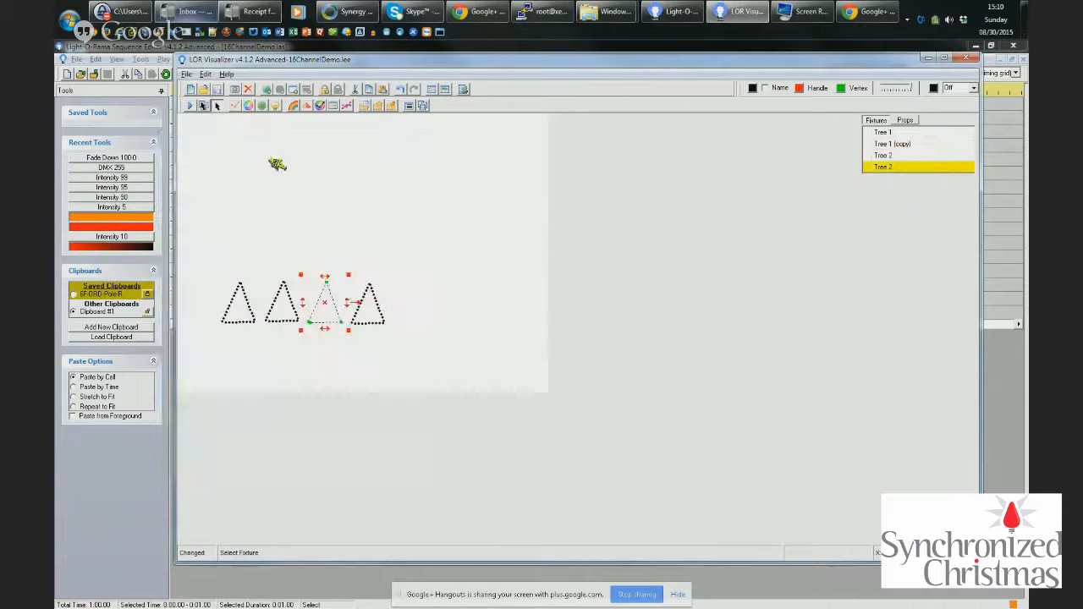
{"action": "double_click", "coordinate": [906, 167]}
{"action": "type", "text": "3"}
{"action": "key", "text": "Return"}
Rename the remaining Tree 1 copy, second from the left in the row, as Tree 4.
{"action": "double_click", "coordinate": [929, 146]}
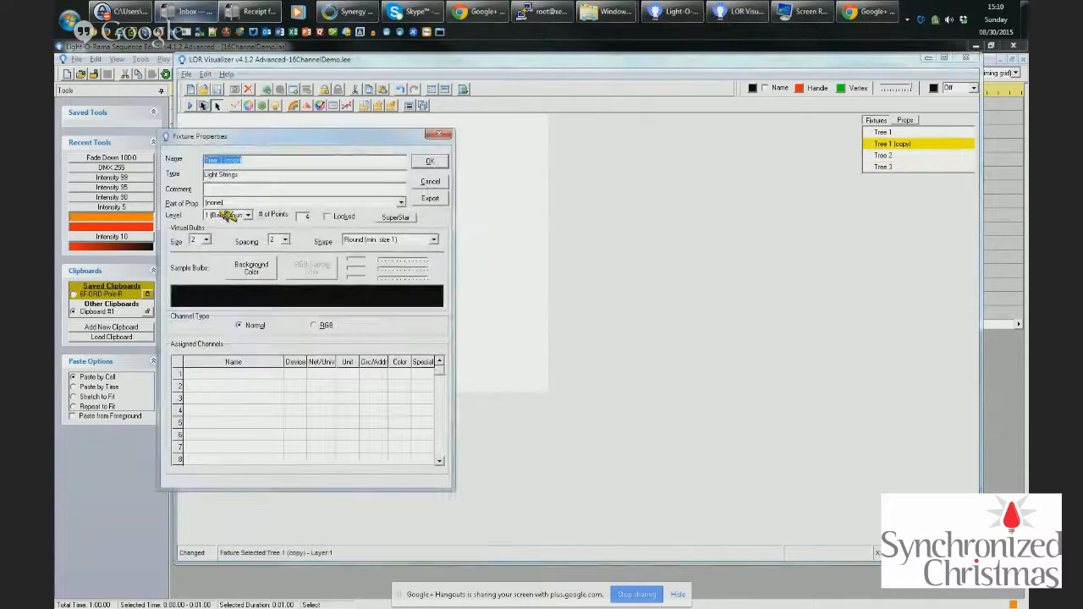
{"action": "left_click_drag", "start_coordinate": [220, 161], "coordinate": [242, 161]}
{"action": "type", "text": "4"}
{"action": "key", "text": "Return"}
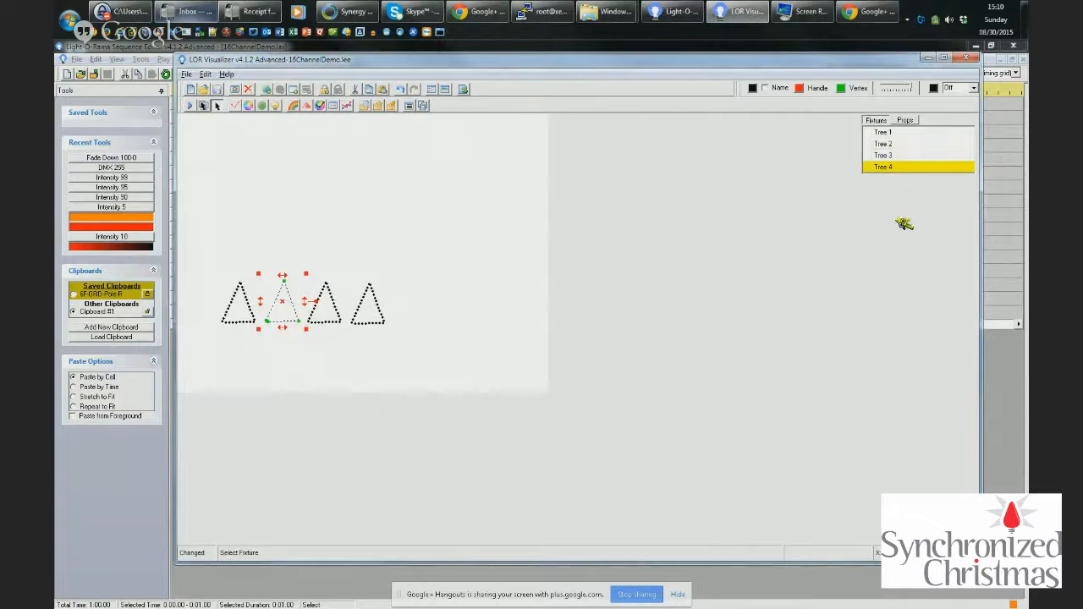
Swap the positions of Tree 2 and Tree 4 so the row runs from Tree 1 to Tree 4, left to right.
{"action": "left_click", "coordinate": [895, 155]}
{"action": "left_click", "coordinate": [897, 143]}
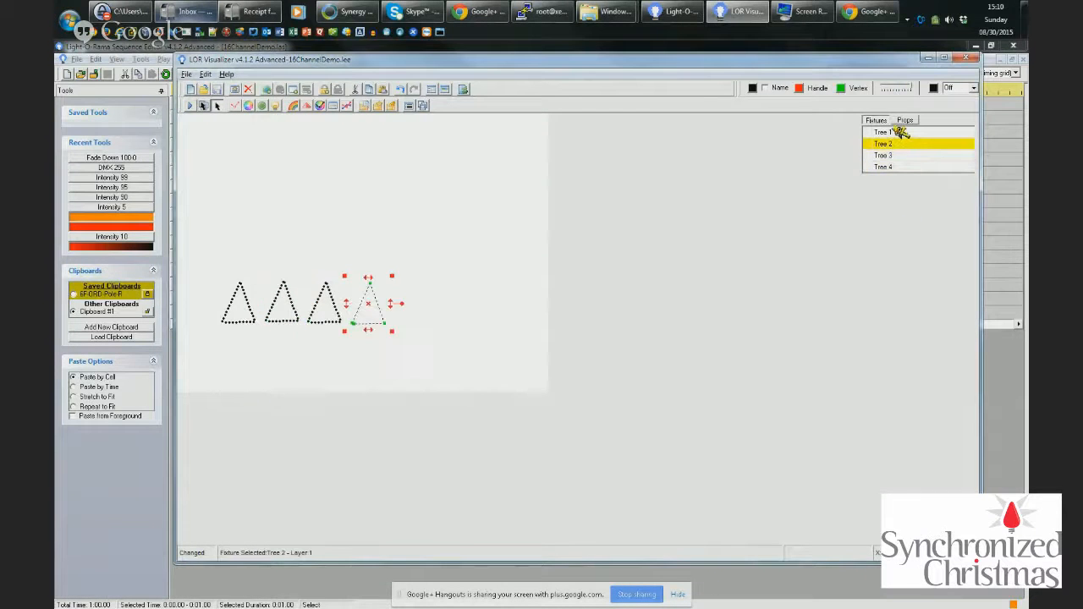
{"action": "left_click", "coordinate": [899, 132]}
{"action": "left_click", "coordinate": [895, 144]}
{"action": "left_click_drag", "start_coordinate": [365, 301], "coordinate": [286, 248]}
{"action": "left_click", "coordinate": [296, 313]}
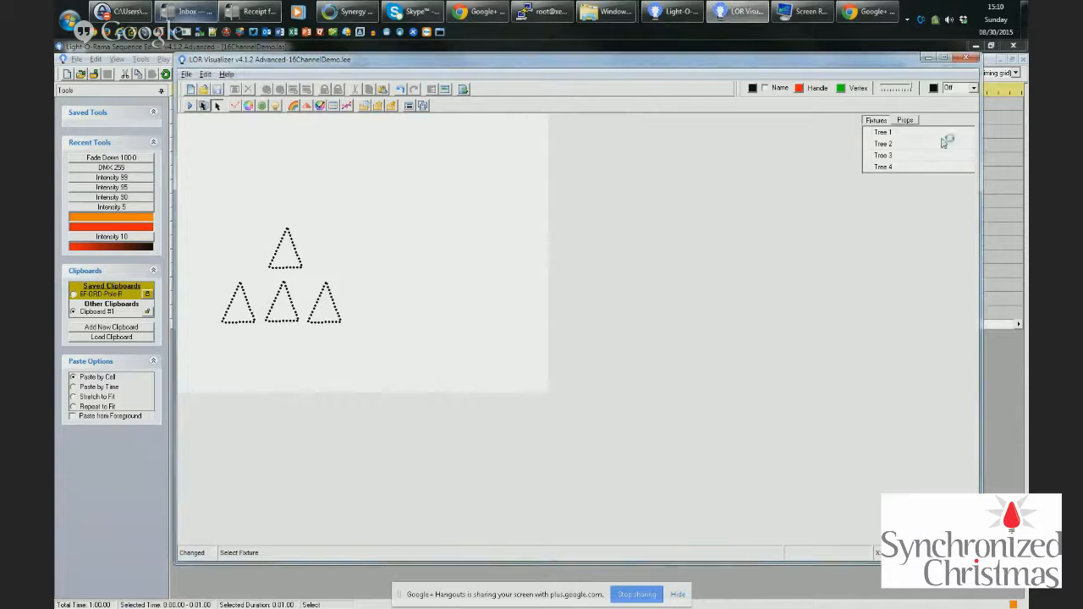
{"action": "left_click", "coordinate": [897, 167]}
{"action": "left_click_drag", "start_coordinate": [282, 301], "coordinate": [364, 305]}
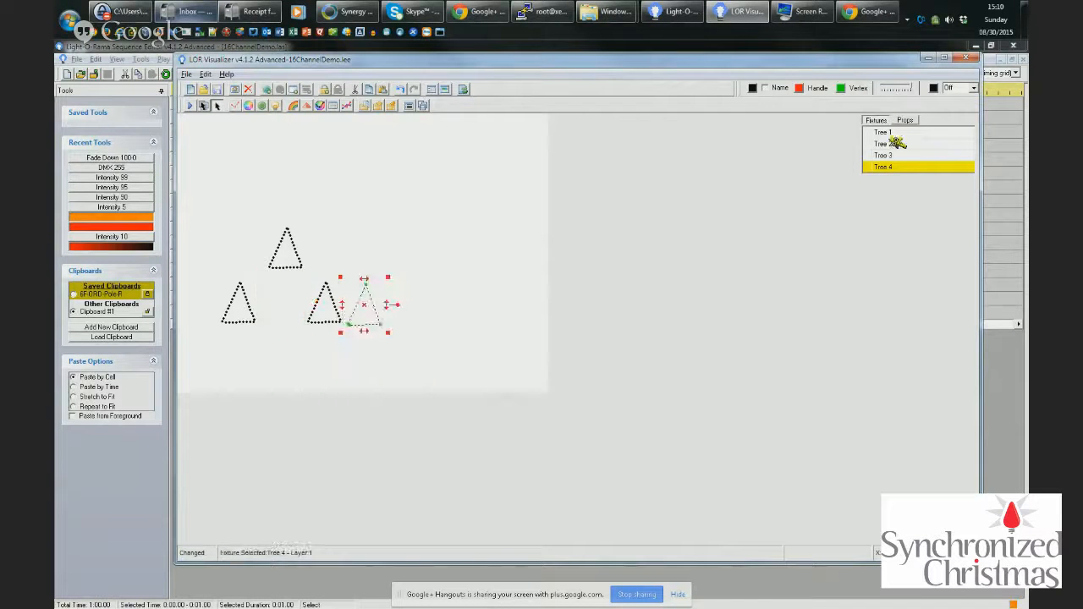
{"action": "left_click", "coordinate": [895, 144]}
{"action": "left_click_drag", "start_coordinate": [286, 247], "coordinate": [280, 302]}
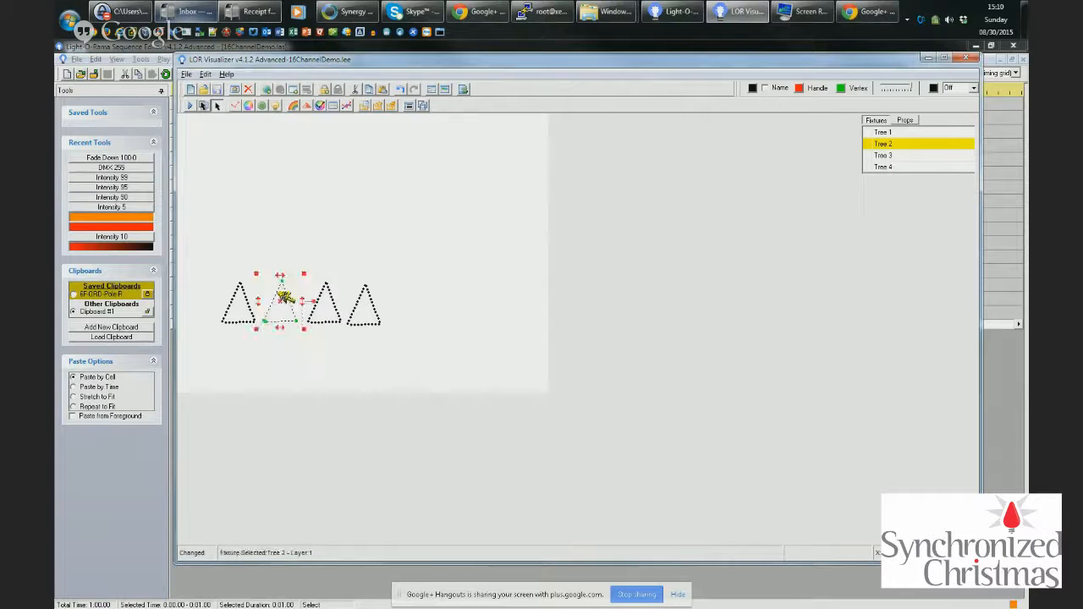
Assign a first channel named Tree 1 Red to the Tree 1 fixture.
{"action": "double_click", "coordinate": [888, 132]}
{"action": "left_click_drag", "start_coordinate": [274, 137], "coordinate": [590, 139]}
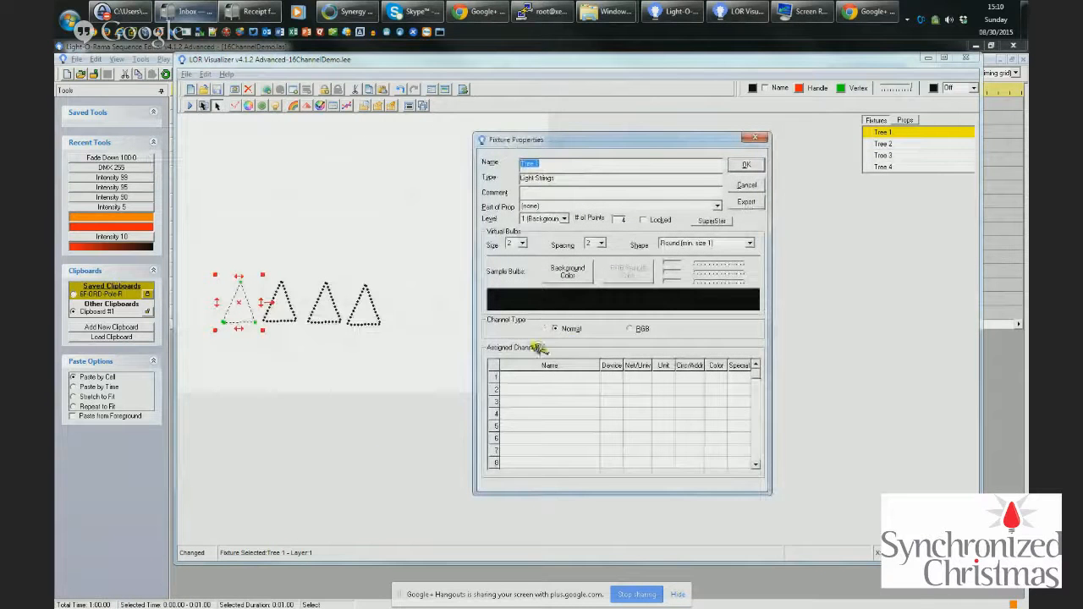
{"action": "left_click_drag", "start_coordinate": [622, 168], "coordinate": [518, 161]}
{"action": "key", "text": "ctrl+c"}
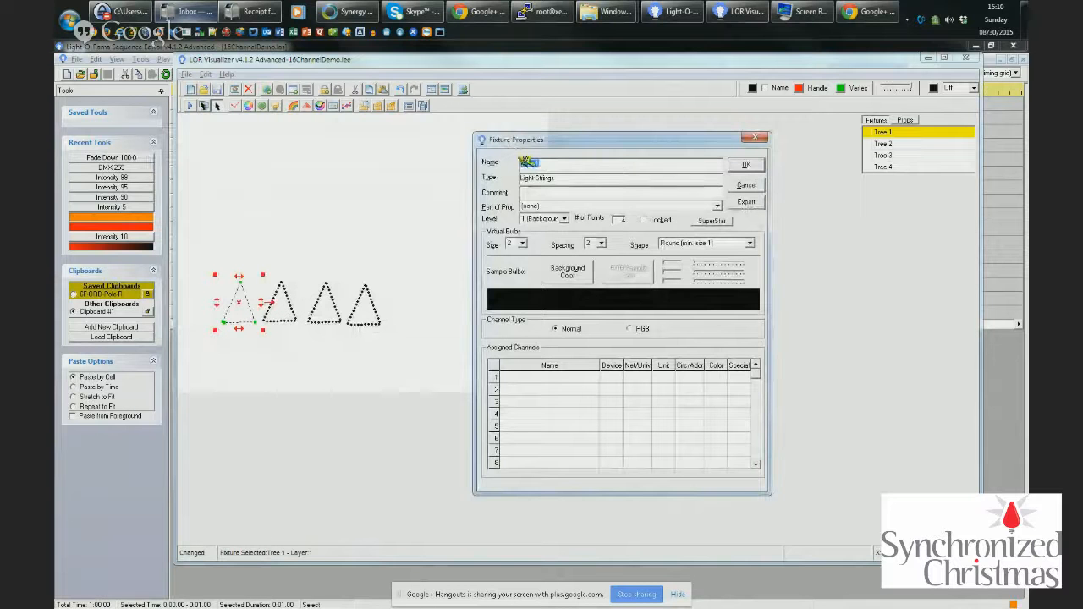
{"action": "double_click", "coordinate": [520, 379]}
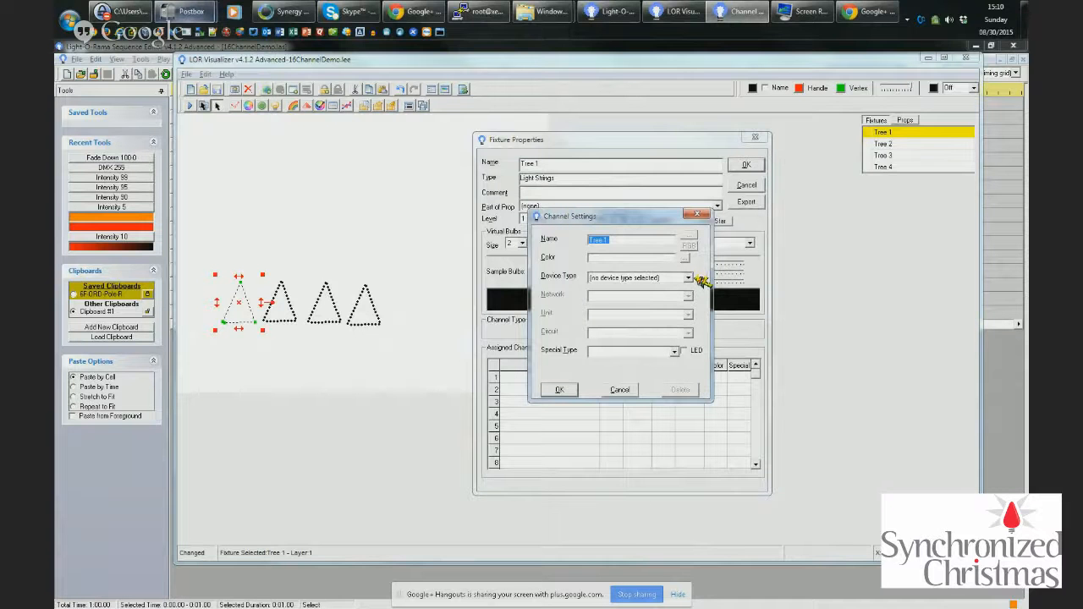
{"action": "type", "text": "Ri"}
{"action": "key", "text": "Return"}
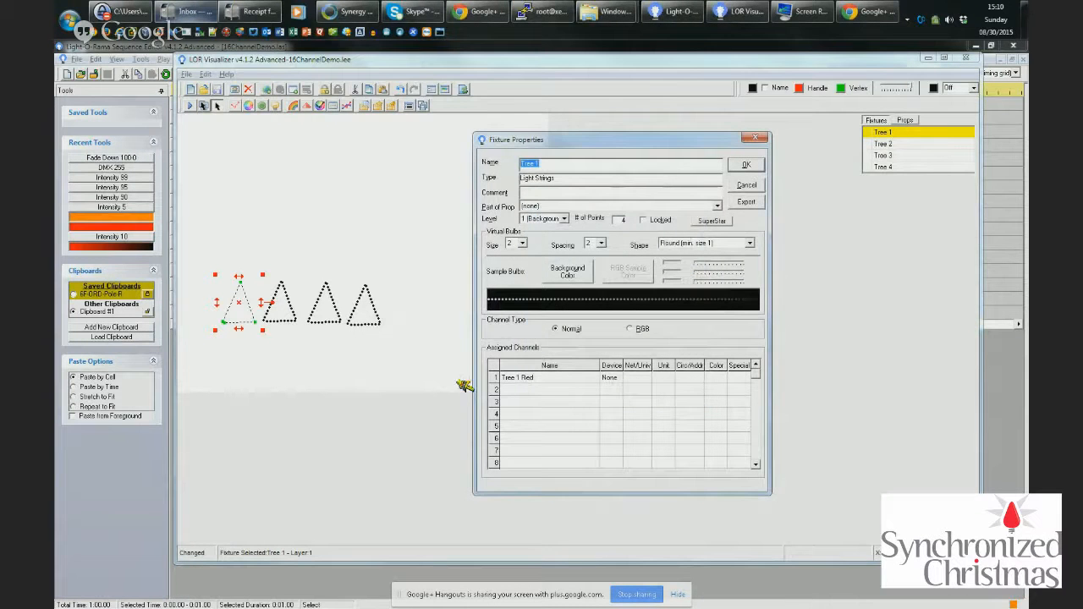
Assign a second channel named Tree 1 Blue to the Tree 1 fixture.
{"action": "double_click", "coordinate": [538, 392]}
{"action": "key", "text": "ctrl+v"}
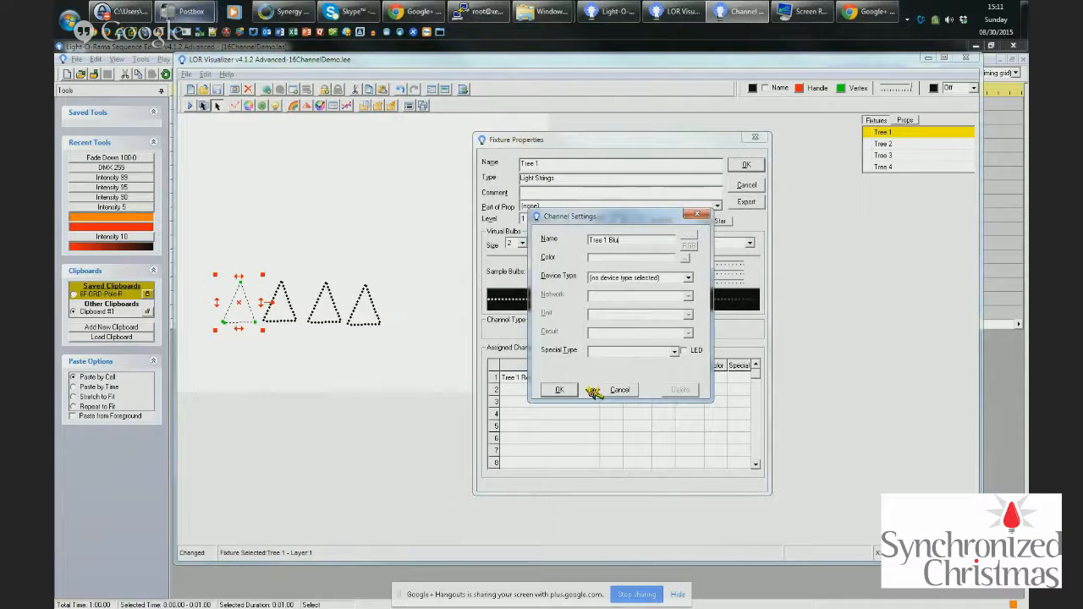
{"action": "key", "text": "Return"}
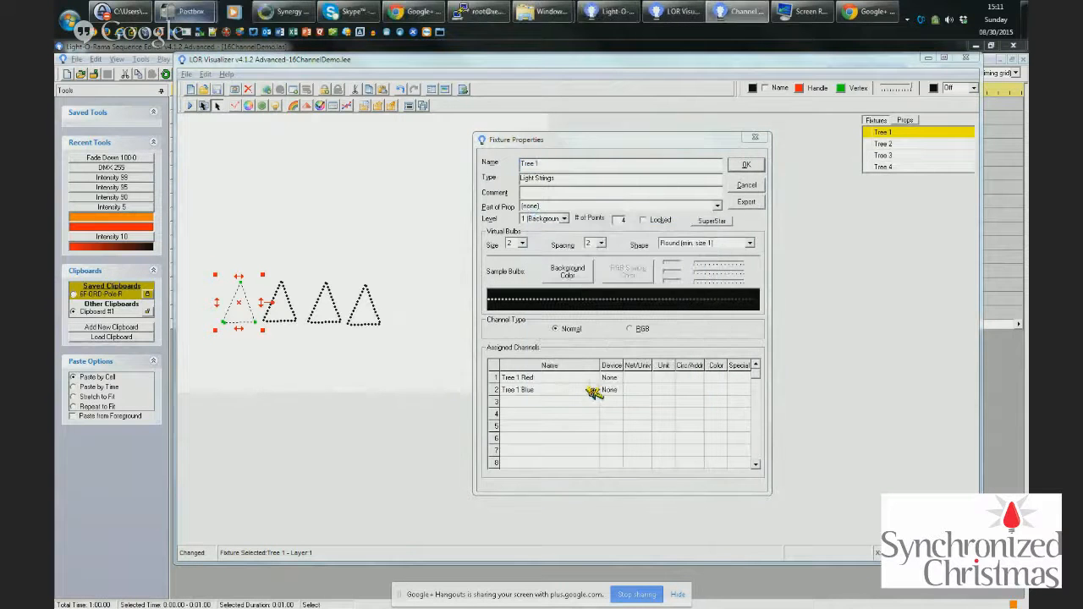
Rename the second channel of the Tree 1 fixture as Tree 1 Green.
{"action": "double_click", "coordinate": [592, 389]}
{"action": "key", "text": "ctrl+v"}
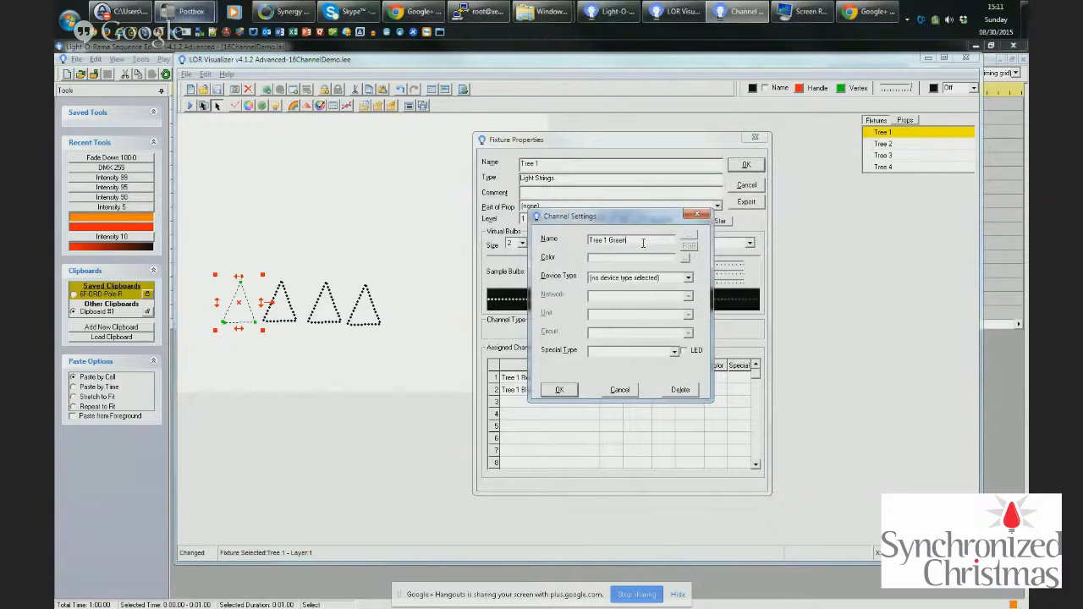
{"action": "type", "text": "Green"}
{"action": "key", "text": "Return"}
Assign Tree 1 Blue and Tree 1 White as the third and fourth channels of the Tree 1 fixture.
{"action": "double_click", "coordinate": [533, 402]}
{"action": "key", "text": "ctrl+v"}
{"action": "type", "text": "Blue"}
{"action": "key", "text": "Return"}
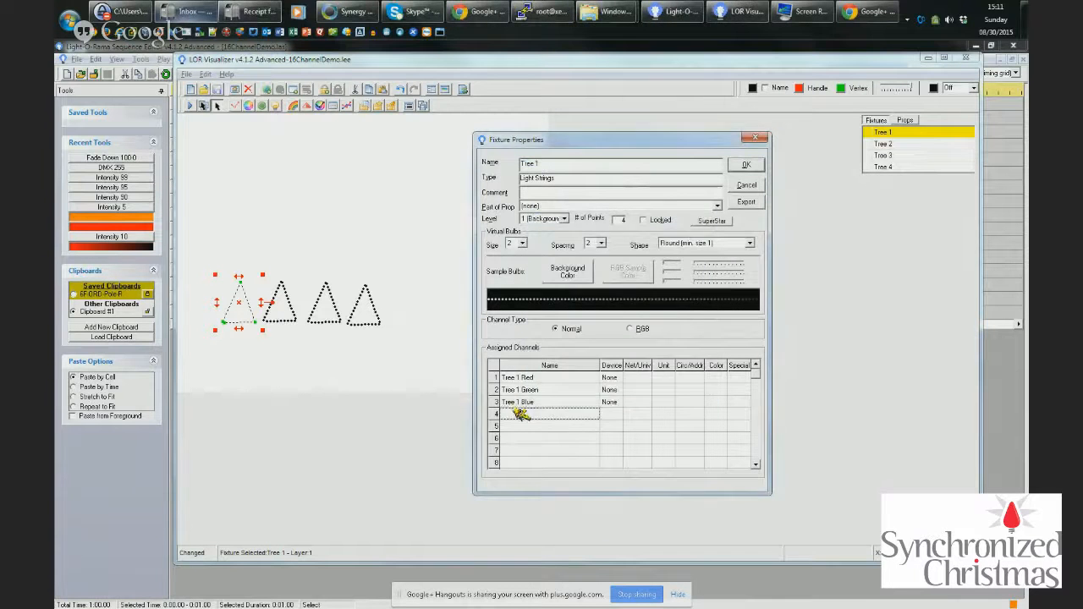
{"action": "double_click", "coordinate": [520, 414]}
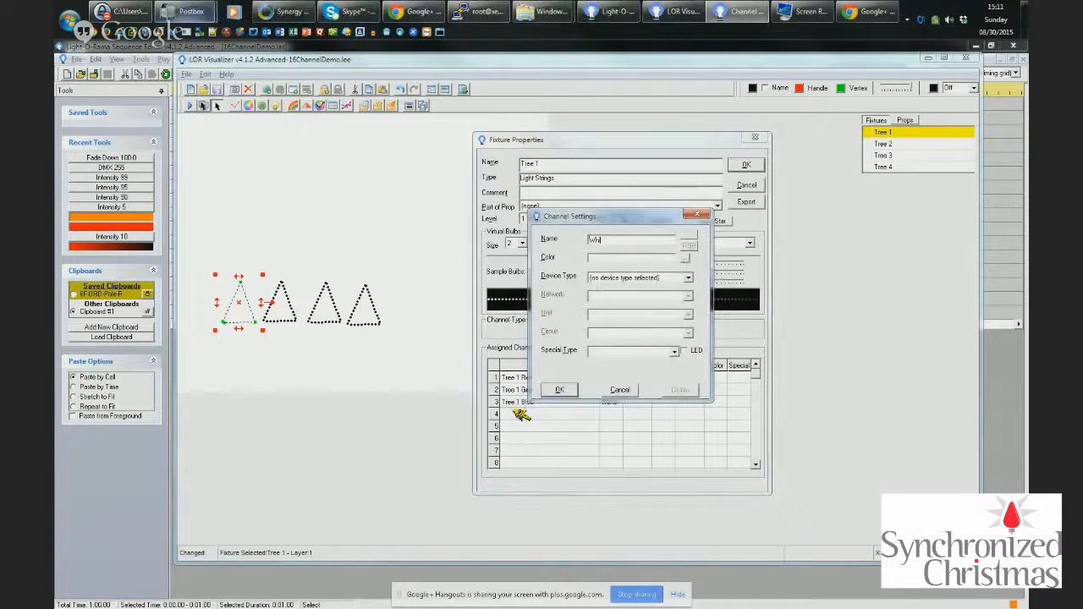
{"action": "key", "text": "ctrl+v"}
{"action": "key", "text": "Return"}
Arrange the Sequence Editor with its channel list exposed beside the Visualizer, and accept the Tree 1 fixture properties.
{"action": "left_click_drag", "start_coordinate": [696, 137], "coordinate": [488, 109]}
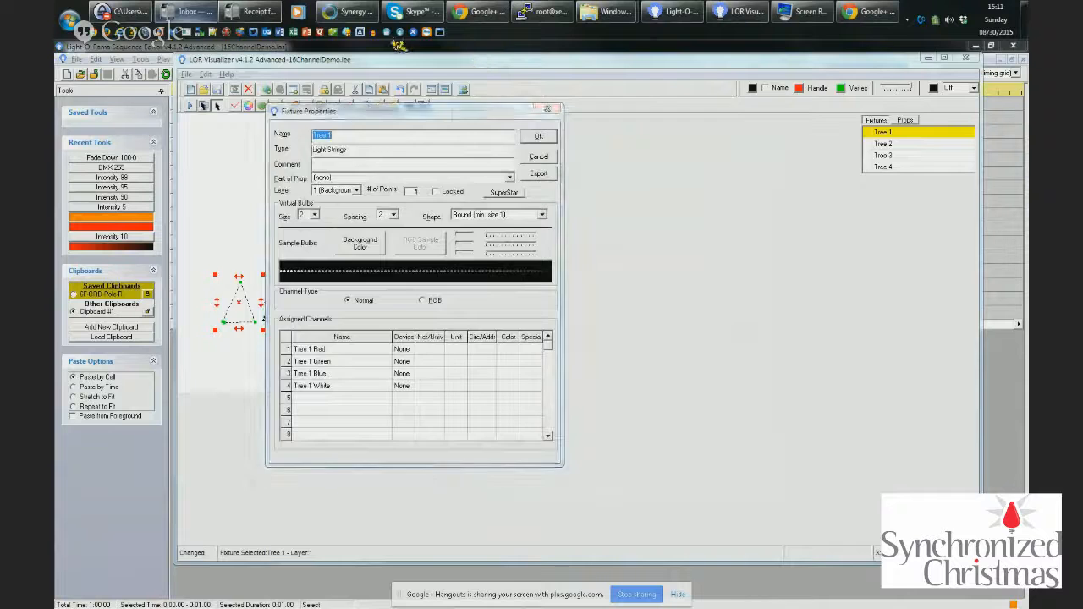
{"action": "left_click", "coordinate": [398, 44]}
{"action": "left_click_drag", "start_coordinate": [398, 44], "coordinate": [268, 160]}
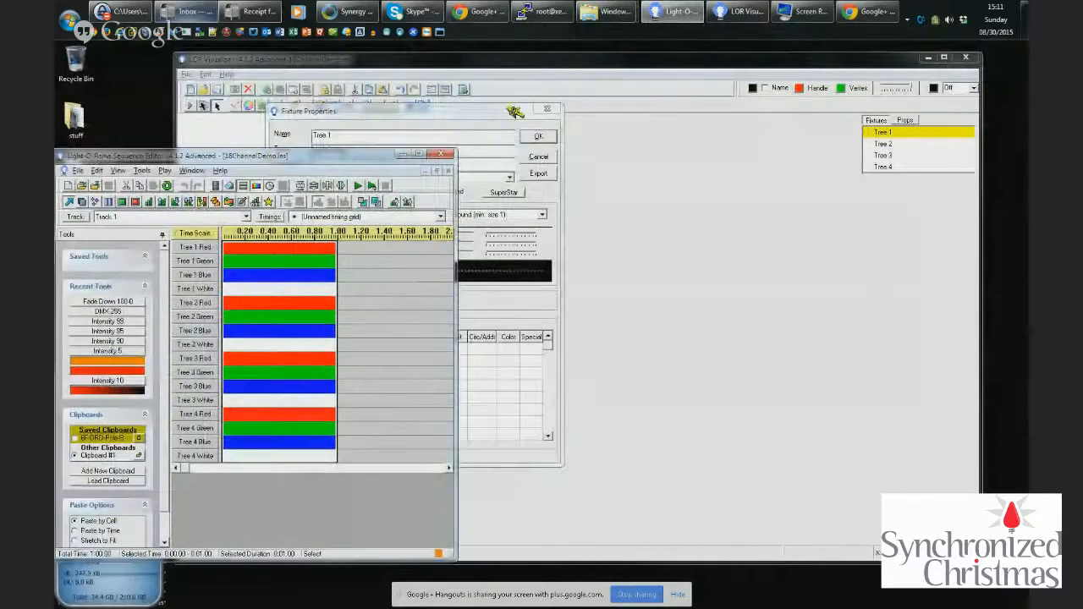
{"action": "left_click_drag", "start_coordinate": [514, 111], "coordinate": [510, 134]}
{"action": "left_click_drag", "start_coordinate": [163, 157], "coordinate": [108, 158]}
{"action": "left_click_drag", "start_coordinate": [485, 141], "coordinate": [480, 152]}
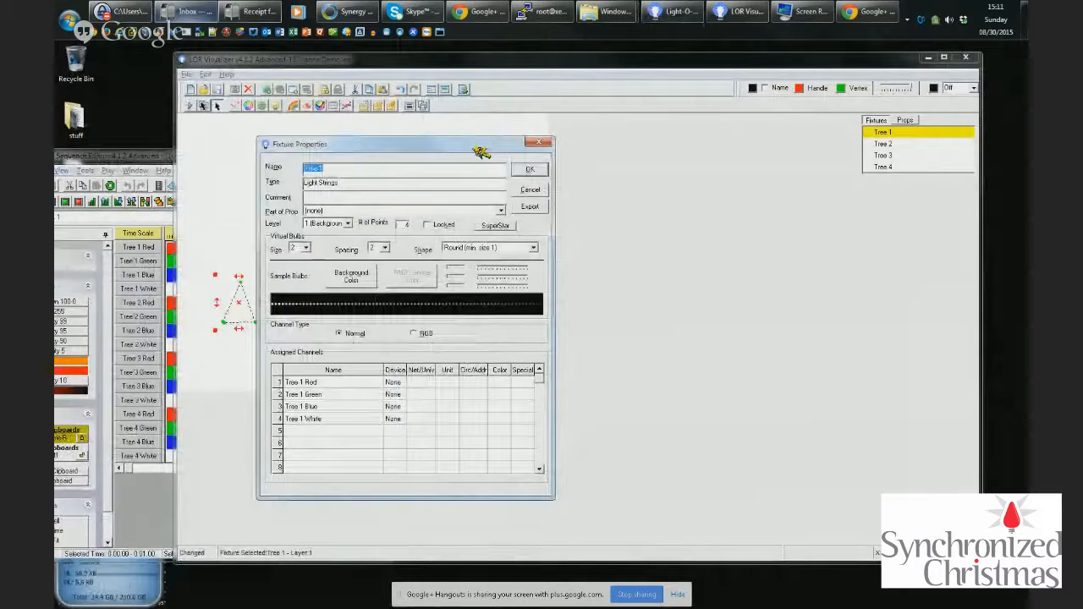
{"action": "left_click_drag", "start_coordinate": [481, 152], "coordinate": [401, 115]}
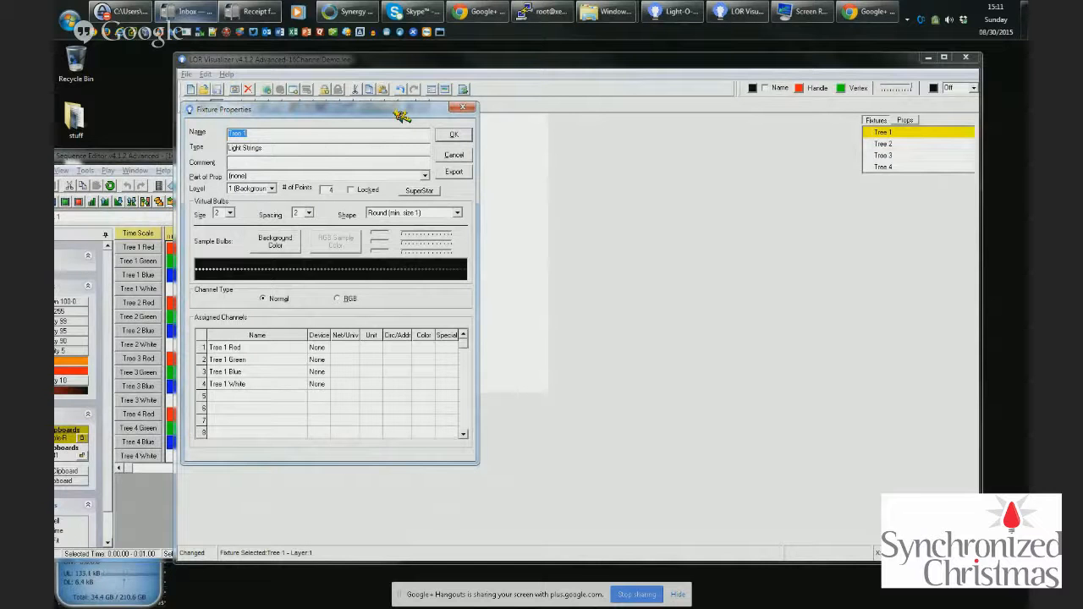
{"action": "left_click", "coordinate": [455, 138]}
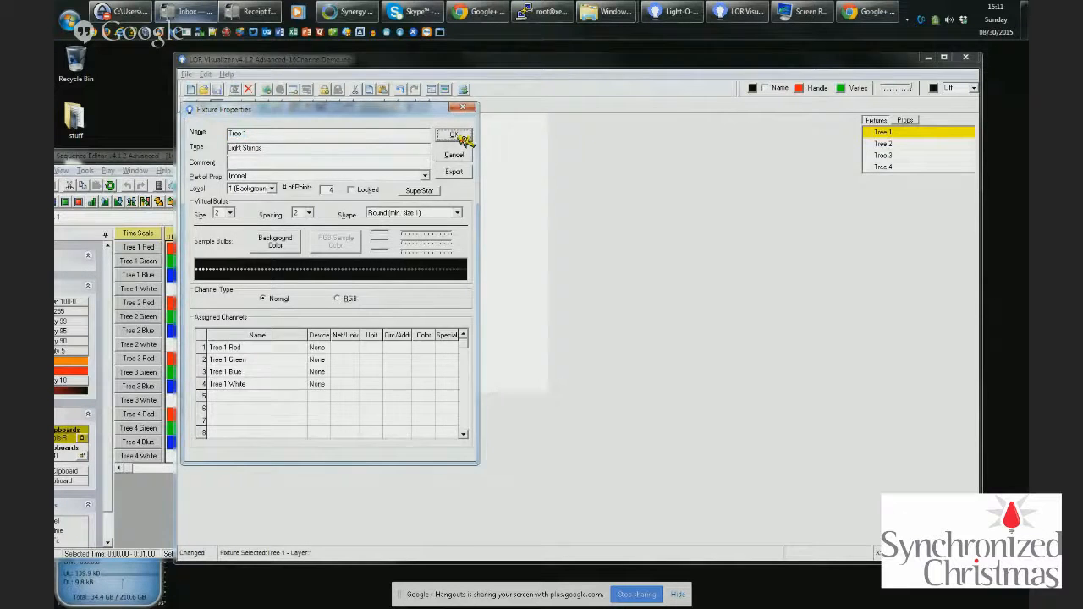
Assign Tree 2 Red and Tree 2 Green as the first two channels of the Tree 2 fixture.
{"action": "left_click", "coordinate": [900, 144]}
{"action": "double_click", "coordinate": [902, 147]}
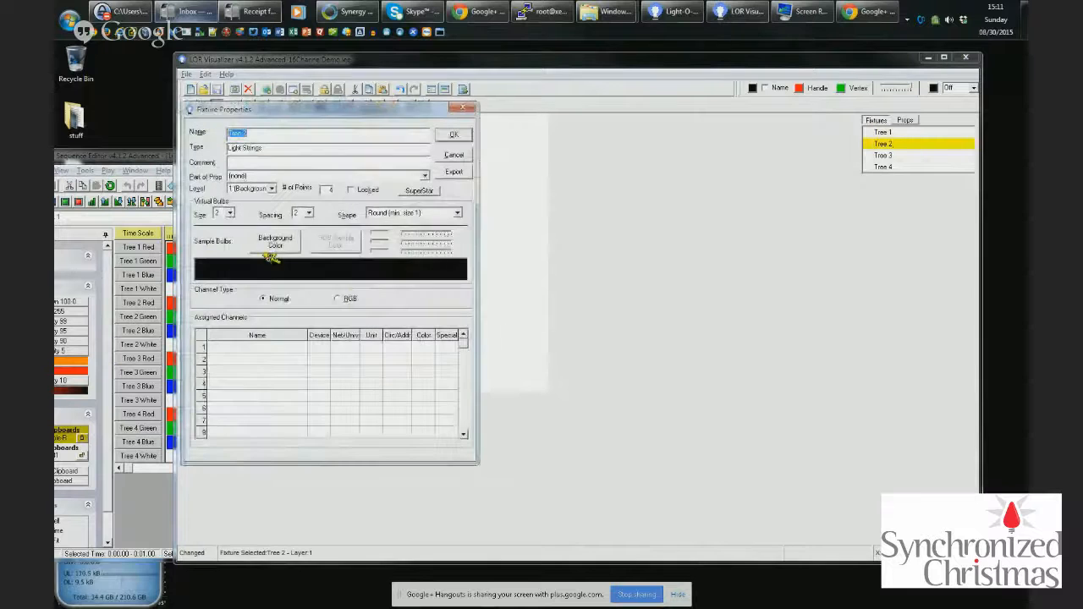
{"action": "double_click", "coordinate": [254, 344]}
{"action": "key", "text": "BackSpace"}
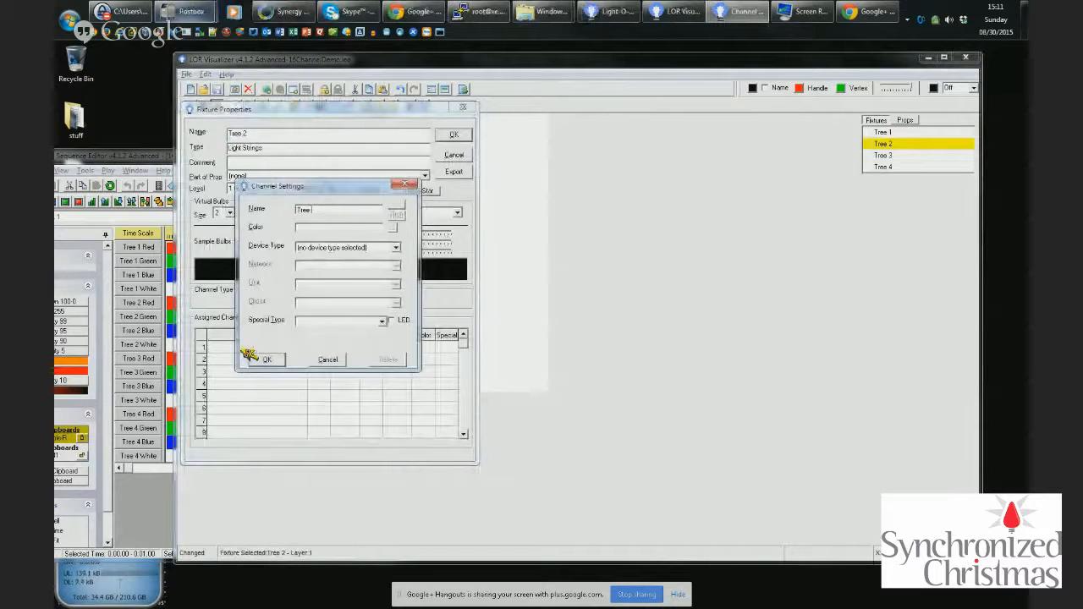
{"action": "type", "text": "2 Red"}
{"action": "left_click", "coordinate": [254, 357]}
{"action": "double_click", "coordinate": [246, 358]}
{"action": "type", "text": "Green"}
{"action": "left_click", "coordinate": [254, 359]}
Assign Tree 2 Blue and Tree 2 White as the third and fourth channels and accept the Tree 2 fixture properties.
{"action": "double_click", "coordinate": [246, 371]}
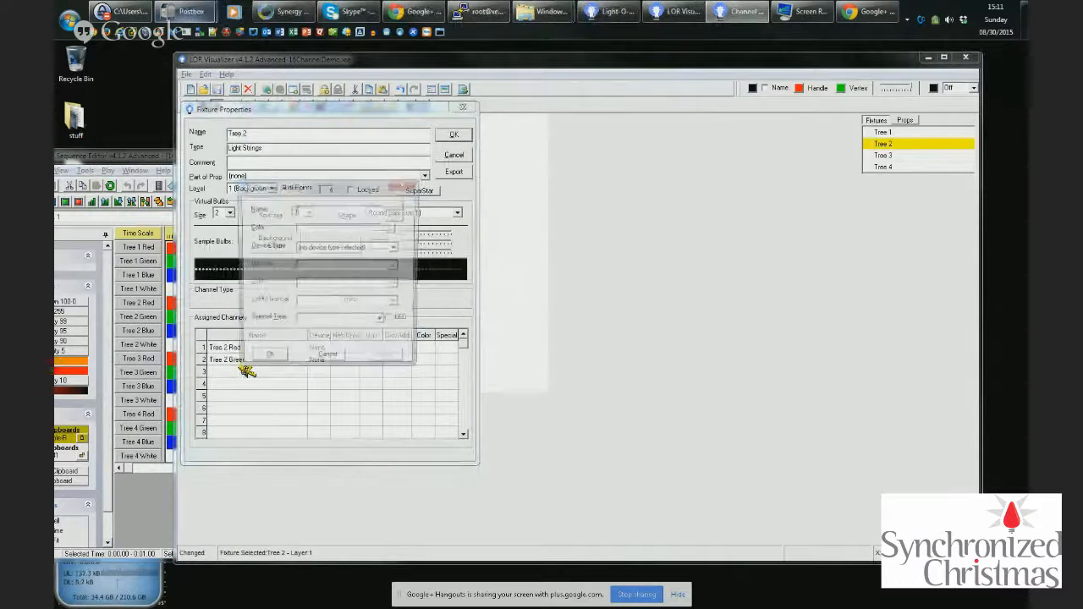
{"action": "type", "text": "Blue"}
{"action": "left_click", "coordinate": [256, 359]}
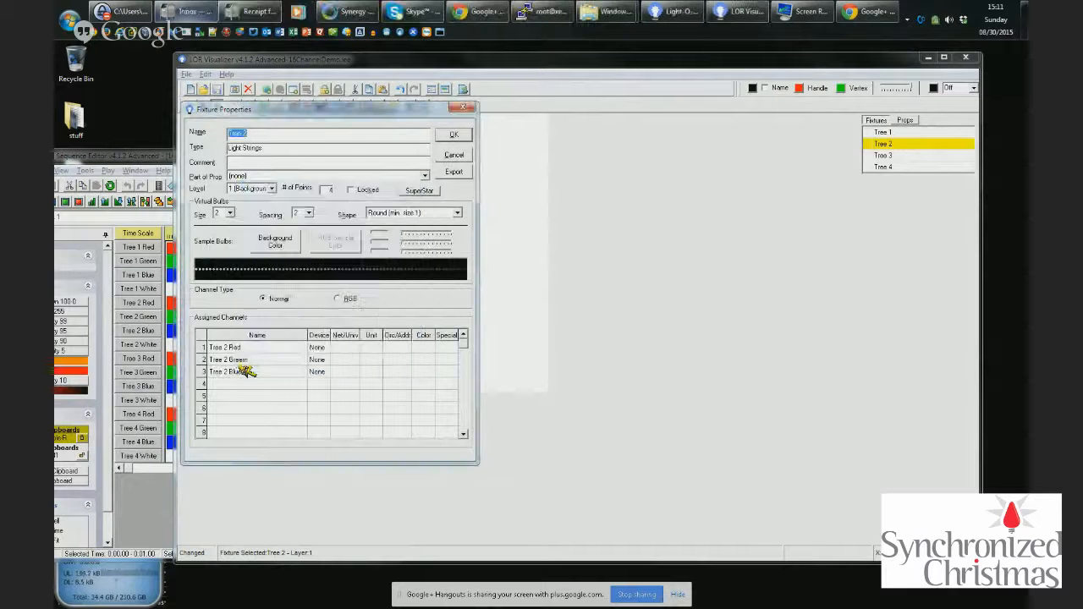
{"action": "double_click", "coordinate": [248, 384]}
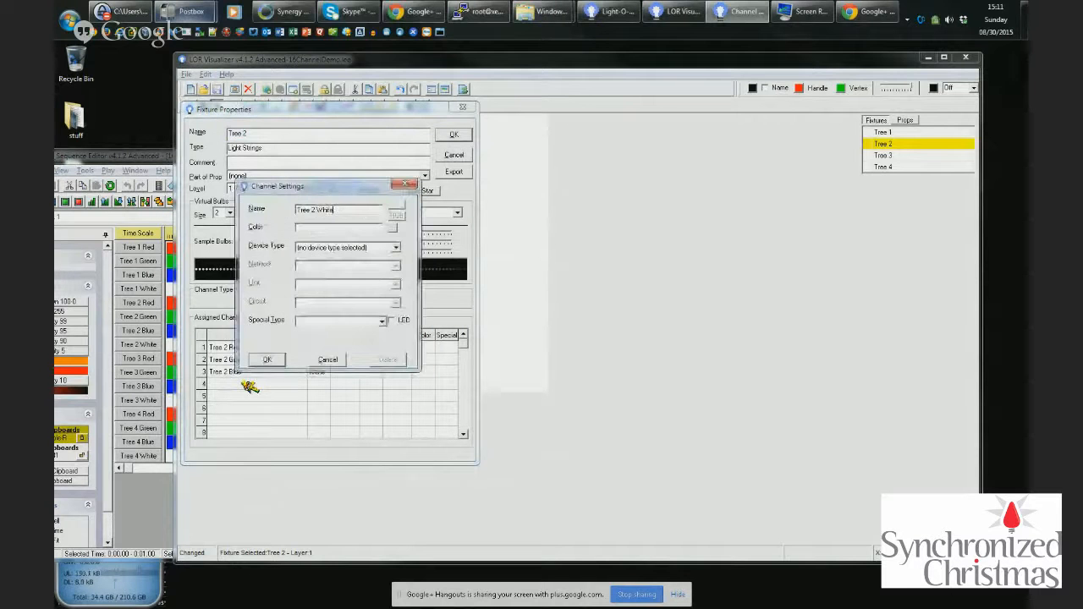
{"action": "type", "text": "White"}
{"action": "key", "text": "Return"}
{"action": "left_click", "coordinate": [463, 136]}
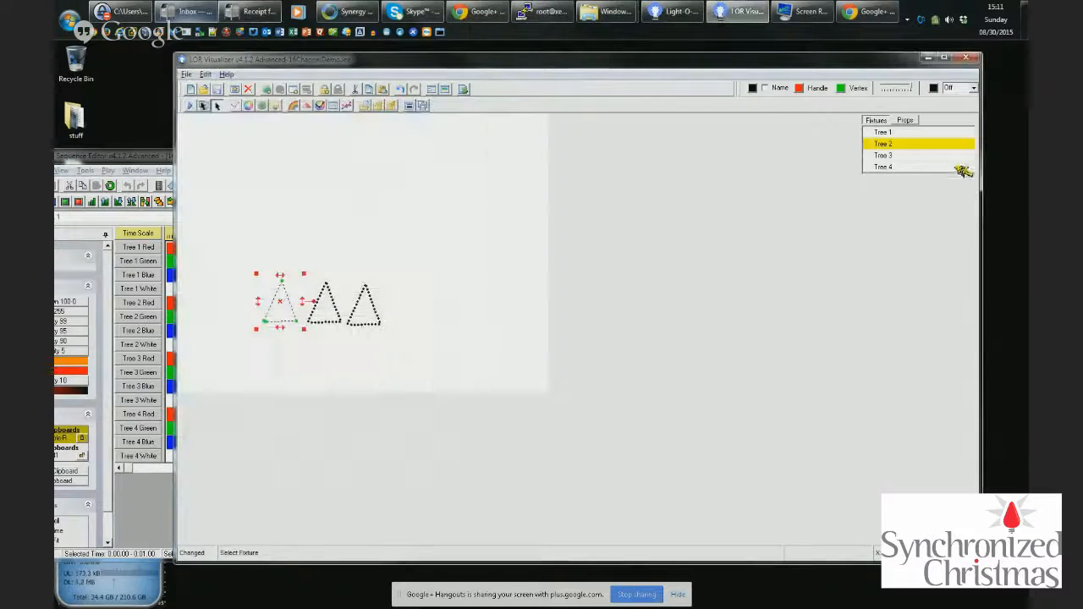
Assign Tree 3 Red and Tree 3 Green as the first two channels of the Tree 3 fixture.
{"action": "double_click", "coordinate": [911, 155]}
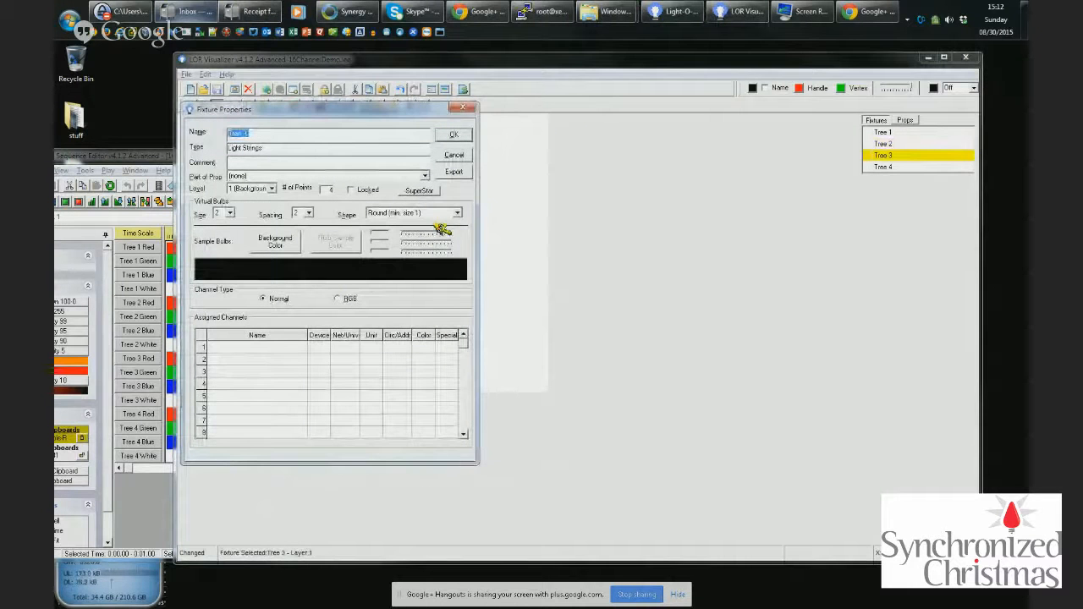
{"action": "double_click", "coordinate": [266, 347]}
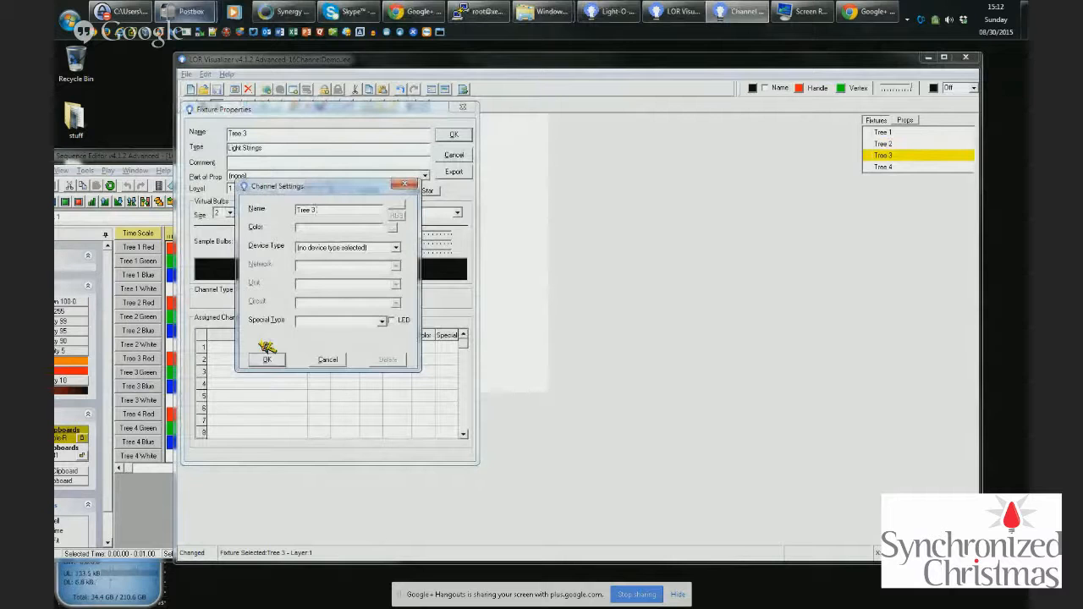
{"action": "type", "text": "Red"}
{"action": "key", "text": "Return"}
{"action": "double_click", "coordinate": [256, 360]}
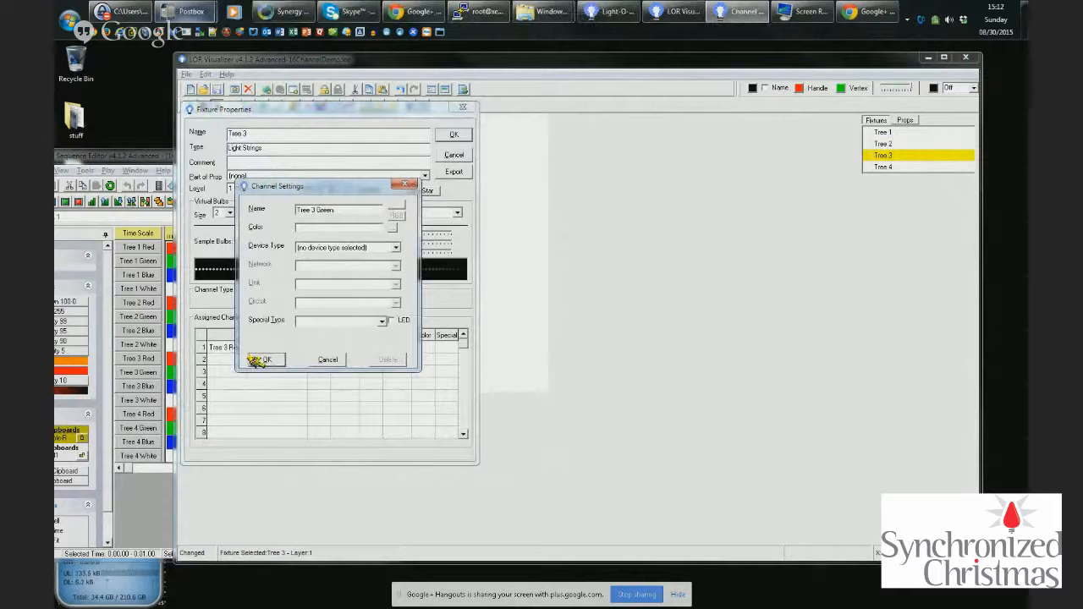
{"action": "left_click", "coordinate": [262, 359]}
Assign Tree 3 Blue and Tree 3 White as the third and fourth channels and accept the Tree 3 fixture properties.
{"action": "double_click", "coordinate": [254, 372]}
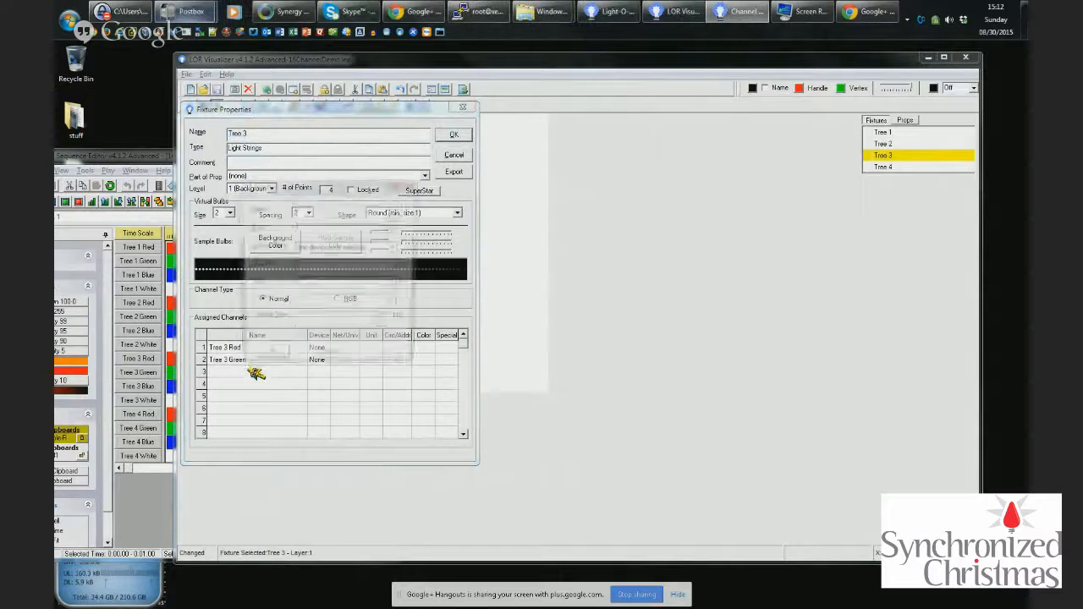
{"action": "key", "text": "Return"}
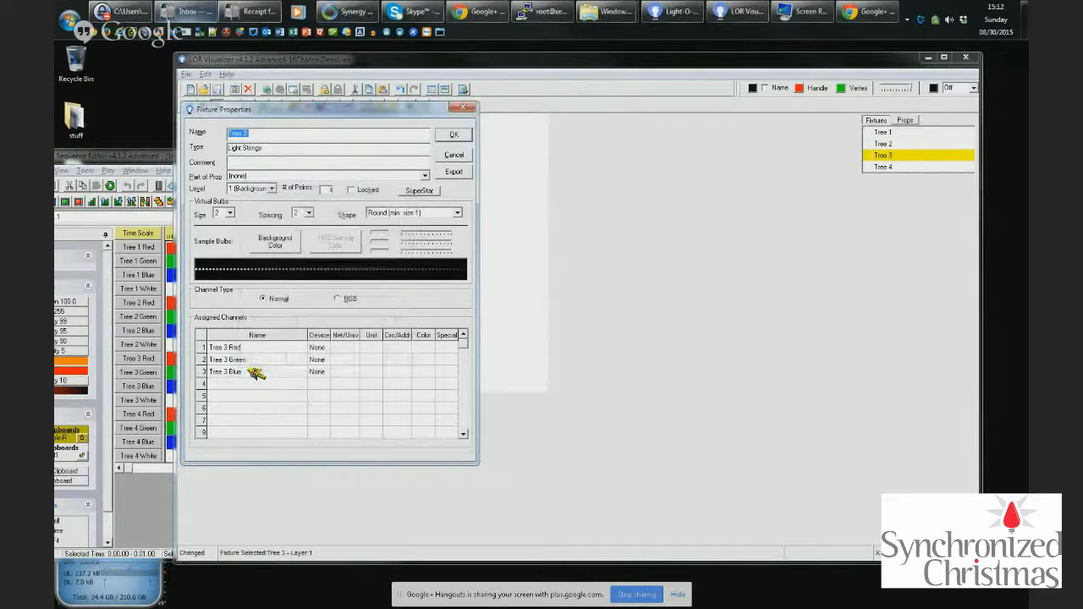
{"action": "double_click", "coordinate": [250, 383]}
{"action": "type", "text": "Wh"}
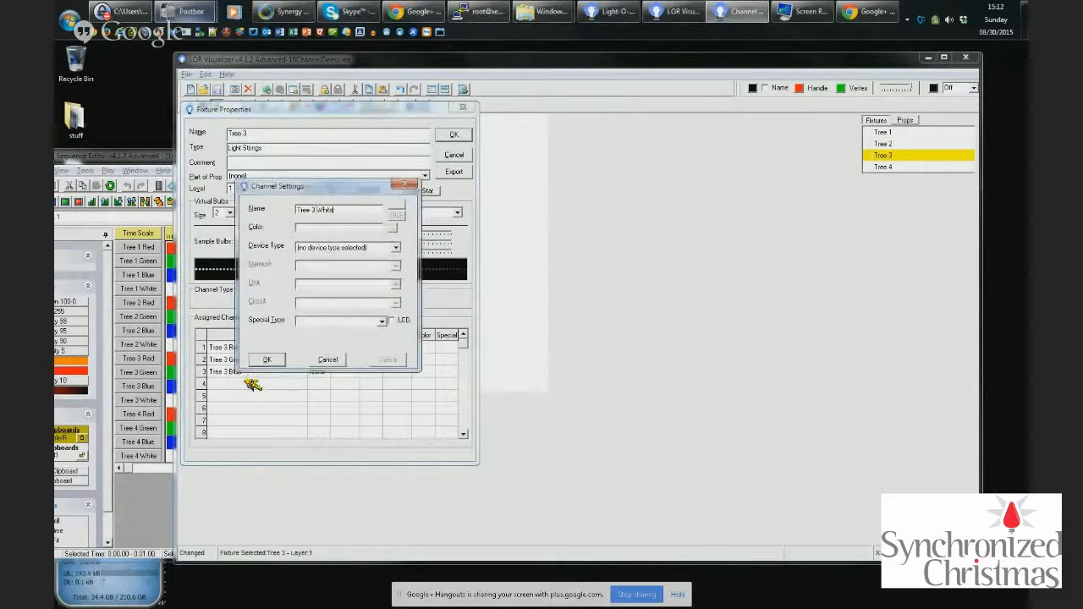
{"action": "type", "text": "ite"}
{"action": "key", "text": "Return"}
{"action": "left_click", "coordinate": [461, 134]}
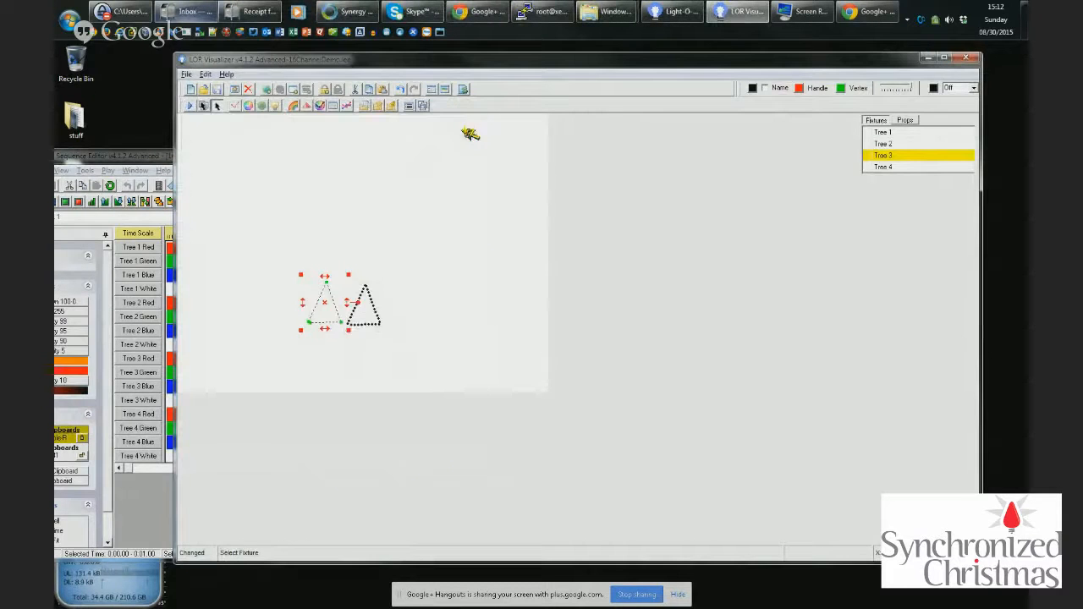
Assign Tree 4 White and Tree 4 Green as the first two channels of the Tree 4 fixture.
{"action": "left_click", "coordinate": [904, 168]}
{"action": "double_click", "coordinate": [873, 171]}
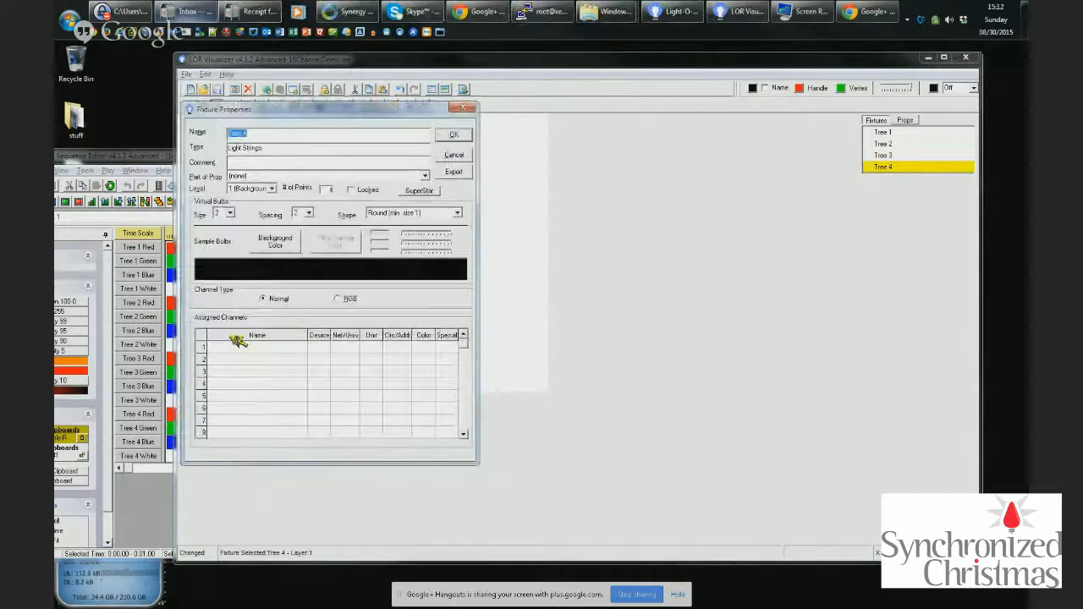
{"action": "double_click", "coordinate": [239, 346]}
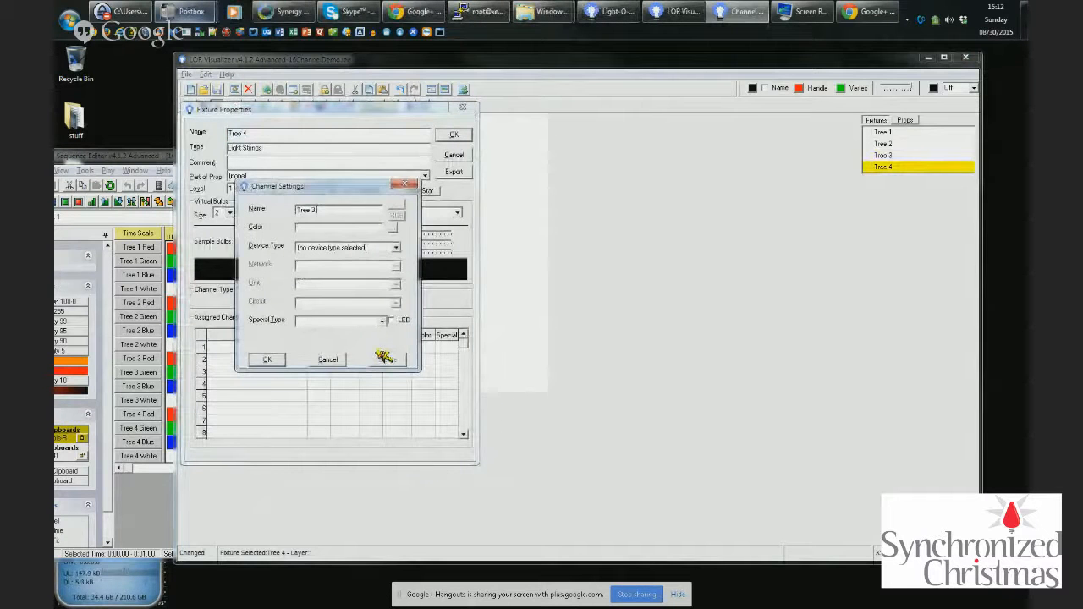
{"action": "type", "text": "4"}
{"action": "key", "text": "shift+Home"}
{"action": "type", "text": "White"}
{"action": "key", "text": "Return"}
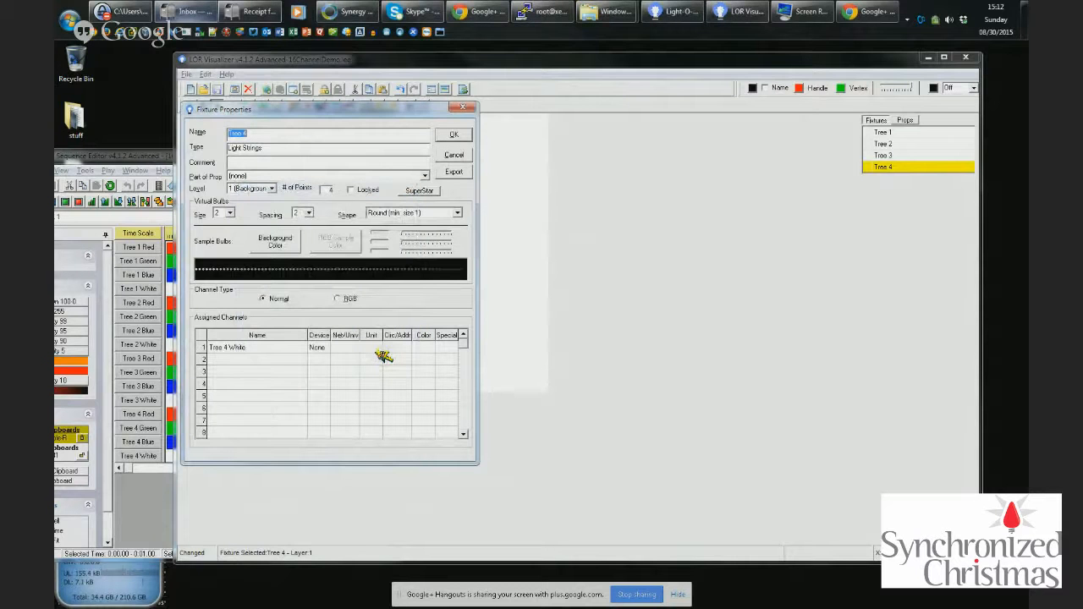
{"action": "double_click", "coordinate": [270, 364]}
{"action": "type", "text": "Green"}
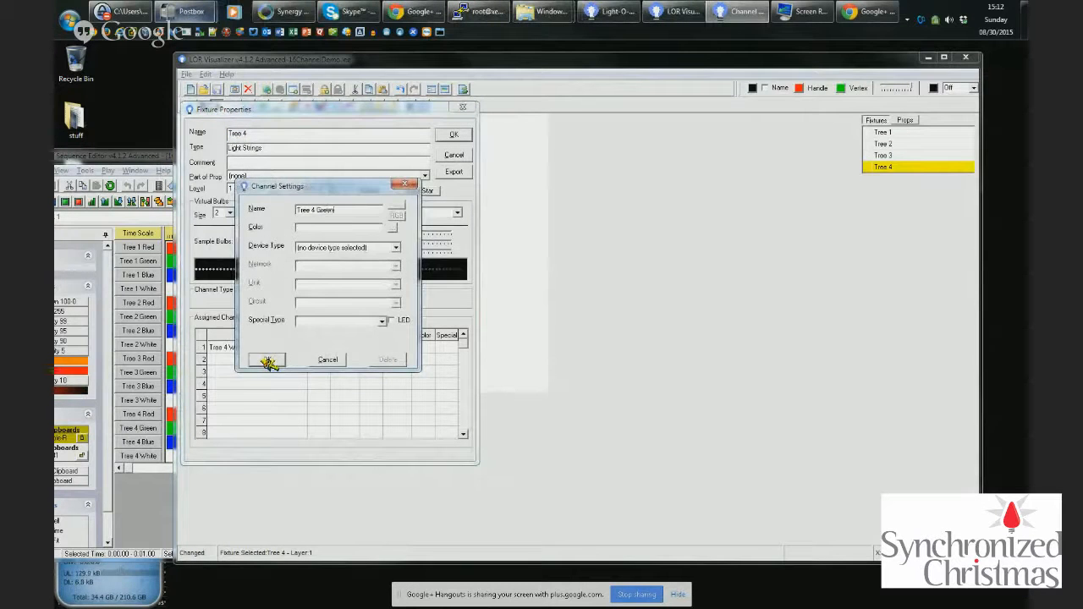
{"action": "key", "text": "Return"}
Assign Tree 4 Blue and Tree 4 Red as the third and fourth channels, accept the fixture properties and save the visualization.
{"action": "double_click", "coordinate": [263, 371]}
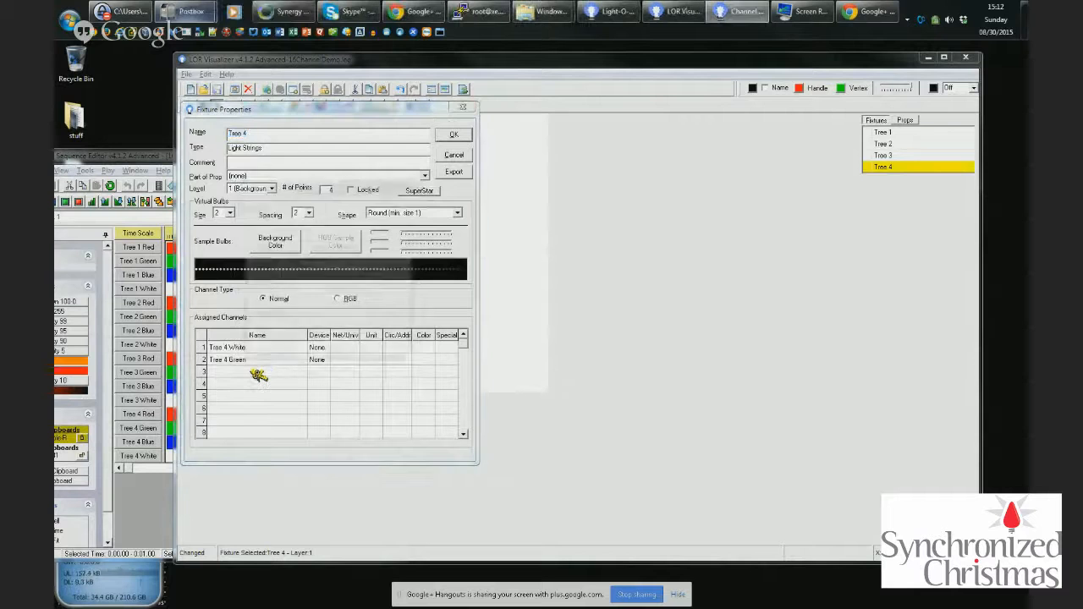
{"action": "type", "text": "Blue"}
{"action": "key", "text": "Return"}
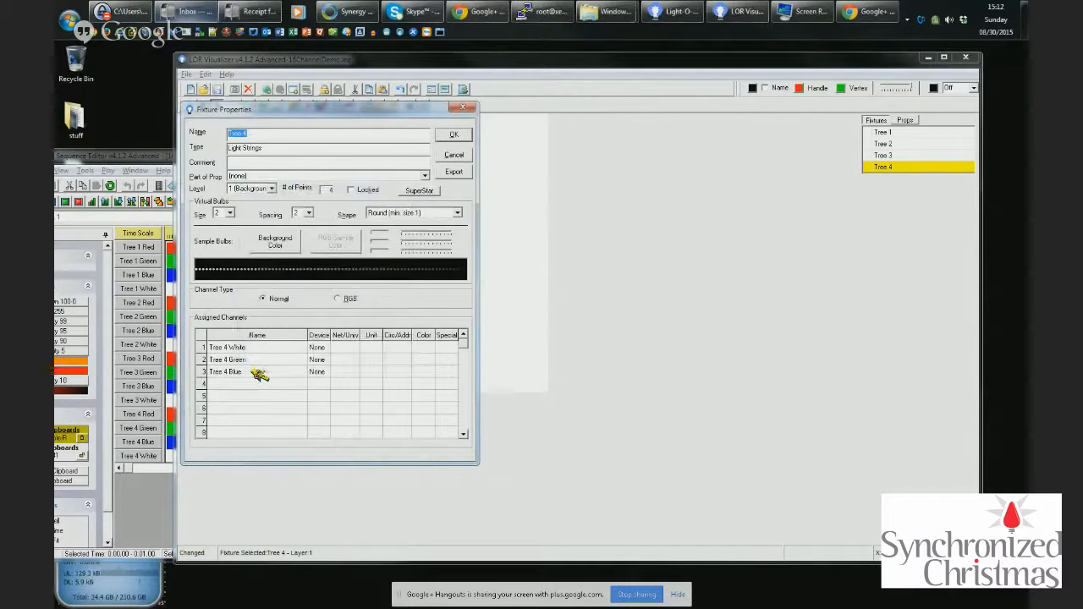
{"action": "double_click", "coordinate": [249, 385]}
{"action": "type", "text": "W"}
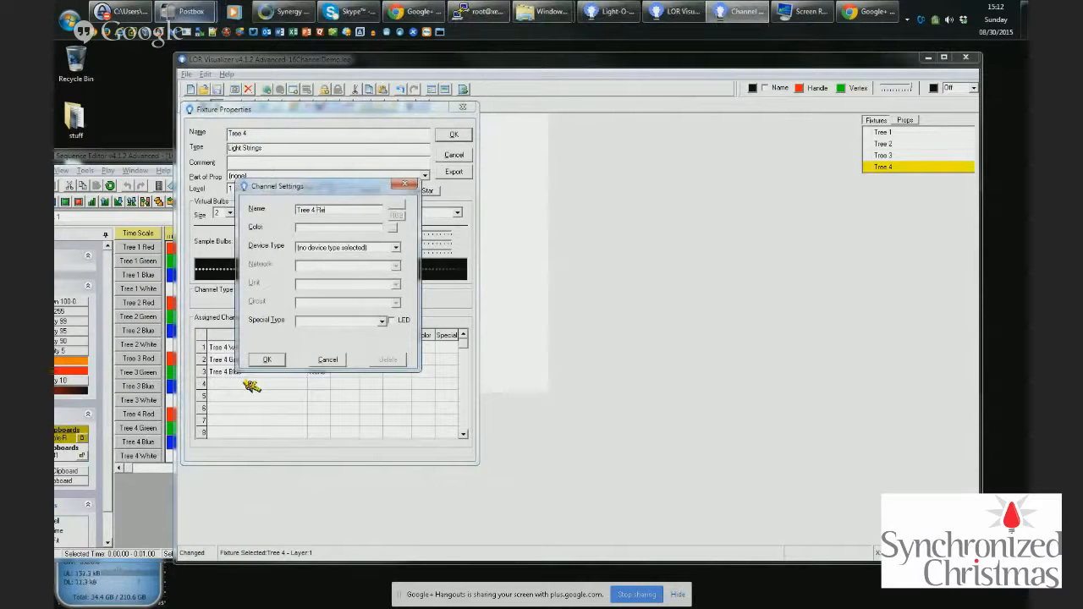
{"action": "type", "text": "ed"}
{"action": "key", "text": "Return"}
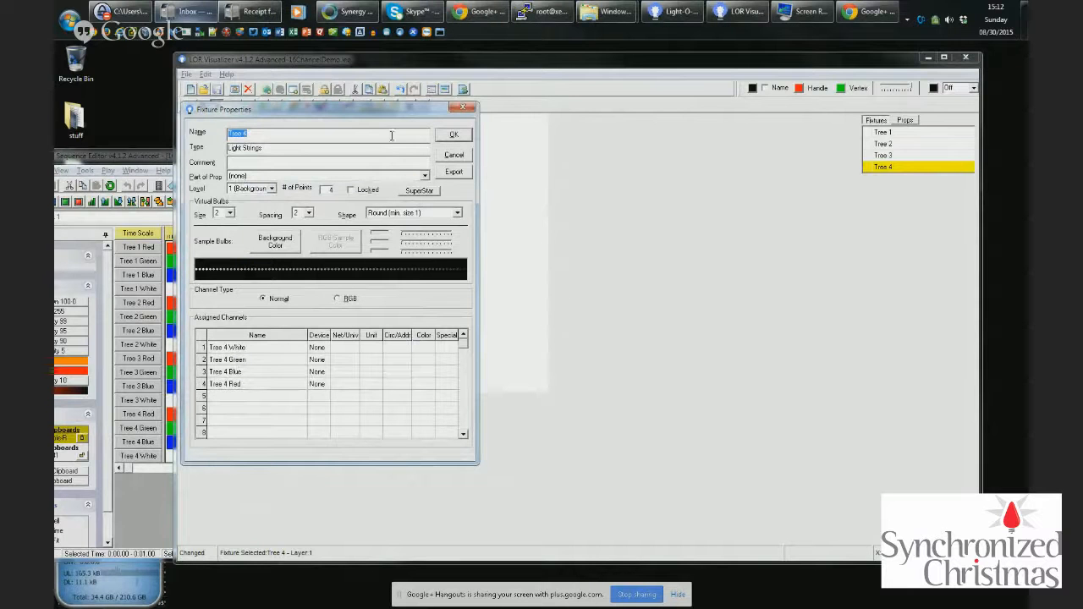
{"action": "left_click", "coordinate": [448, 135]}
{"action": "left_click", "coordinate": [215, 89]}
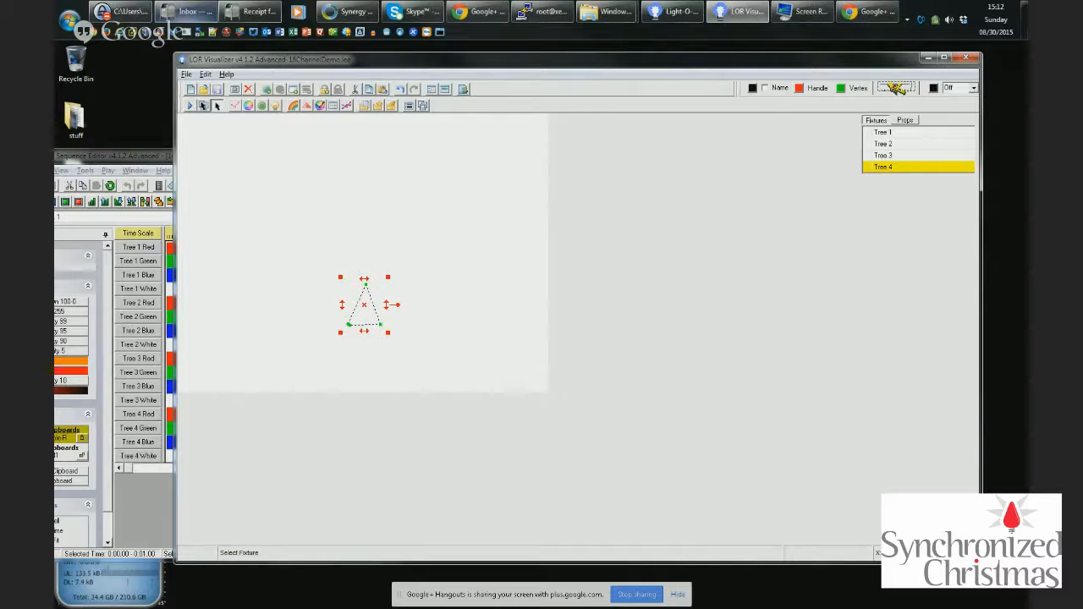
Darken the visualization background to intensity 0 and deselect the Tree 4 fixture.
{"action": "left_click", "coordinate": [889, 85]}
{"action": "left_click_drag", "start_coordinate": [907, 85], "coordinate": [882, 86]}
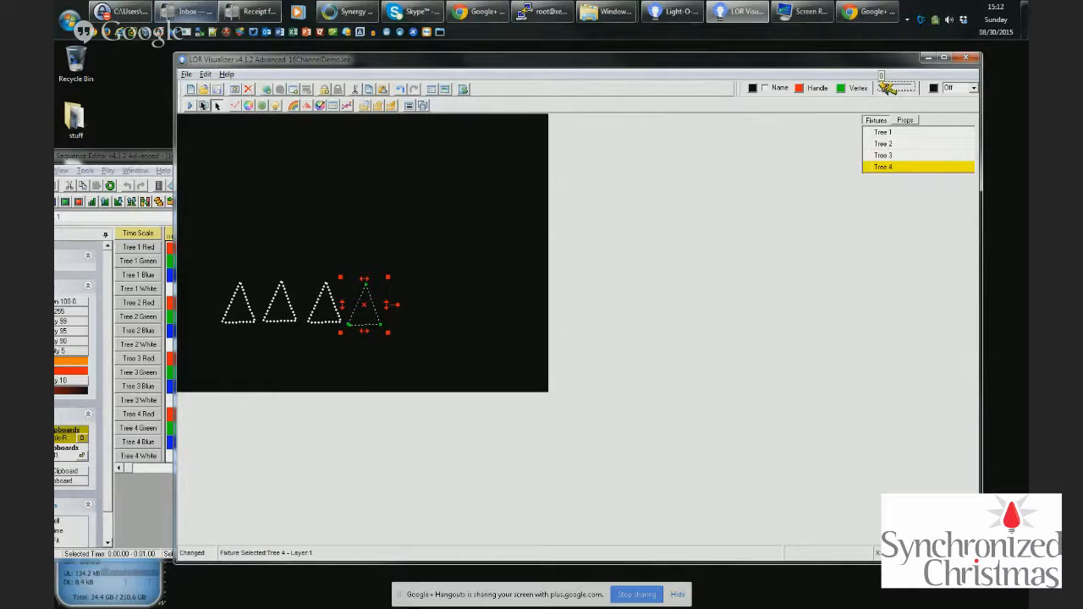
{"action": "left_click", "coordinate": [356, 335]}
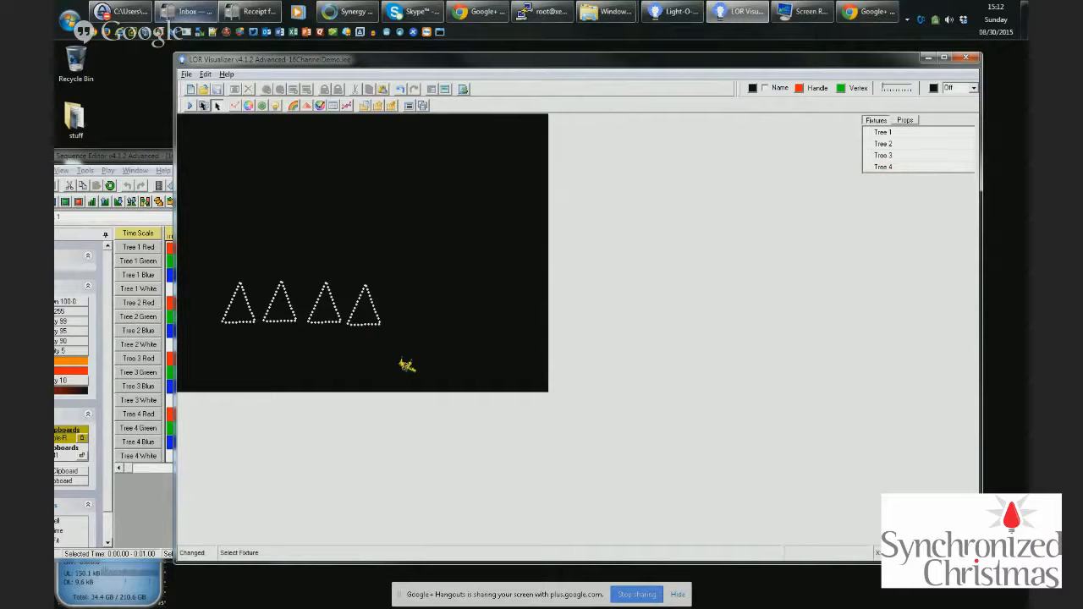
Compare the Tree 1 fixture's assigned channels with the Tree 1 Red channel settings in the Sequence Editor.
{"action": "double_click", "coordinate": [904, 134]}
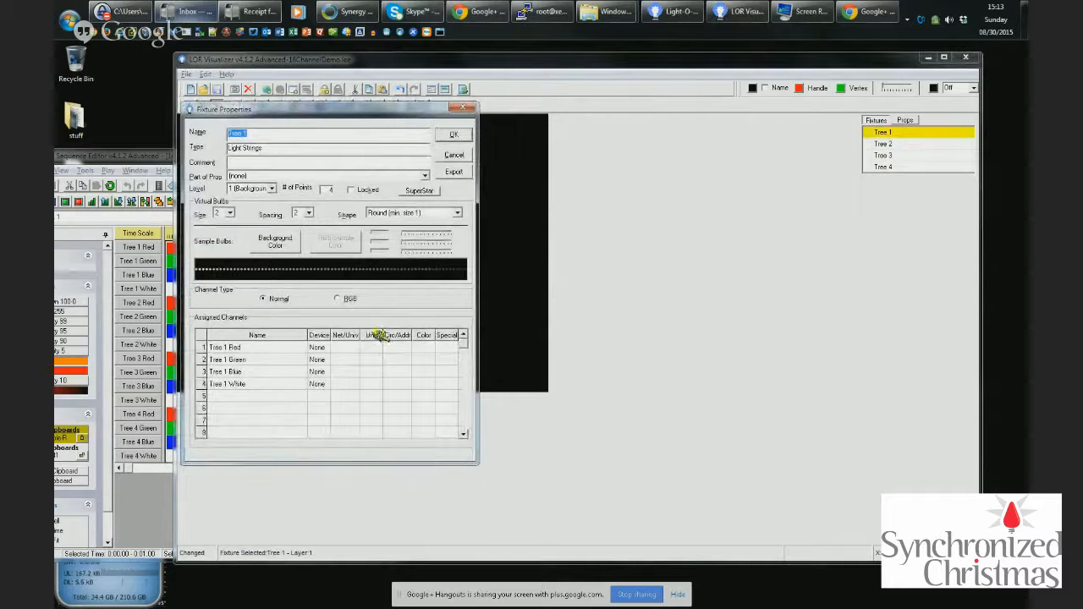
{"action": "double_click", "coordinate": [154, 247]}
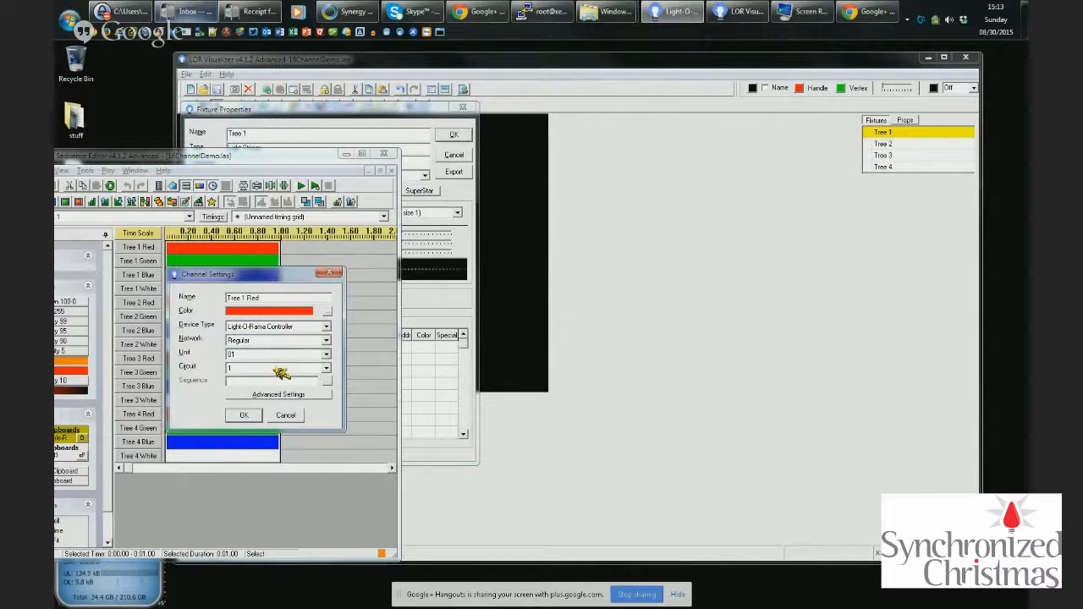
{"action": "left_click", "coordinate": [251, 415]}
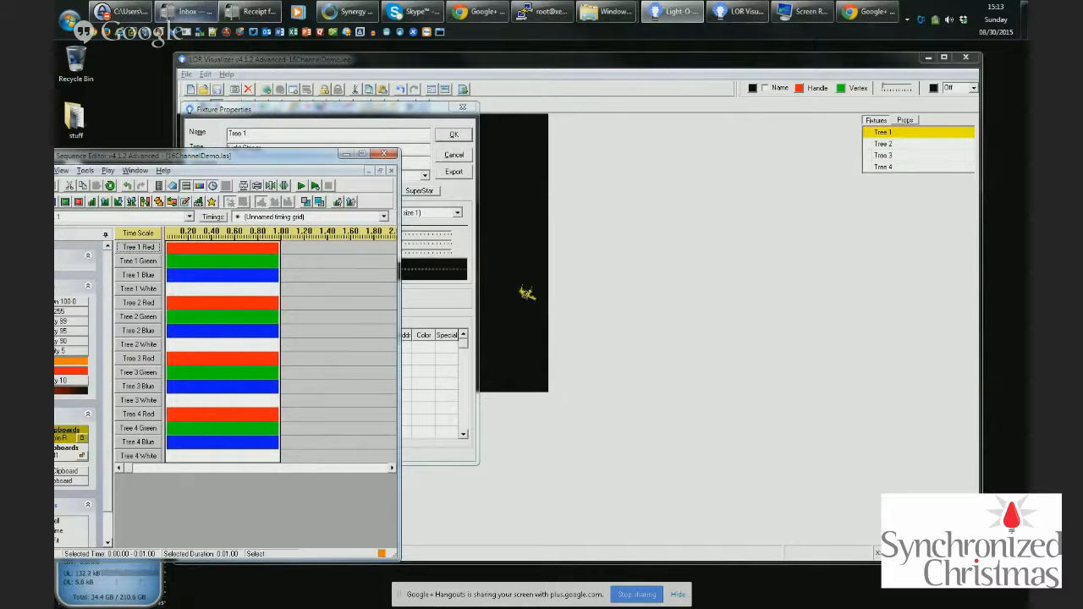
{"action": "left_click", "coordinate": [452, 324]}
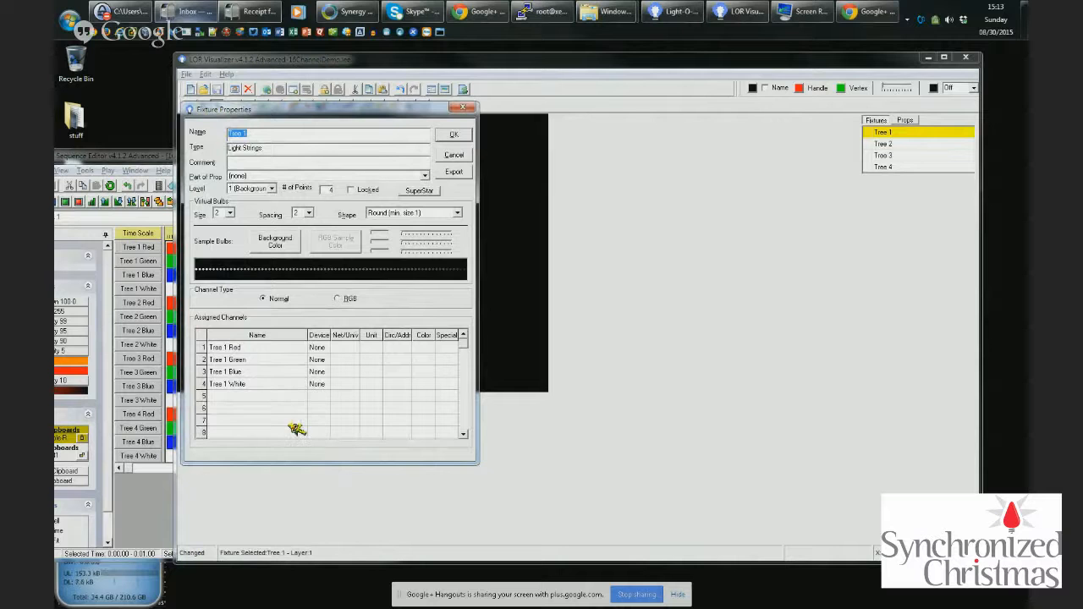
{"action": "double_click", "coordinate": [348, 348]}
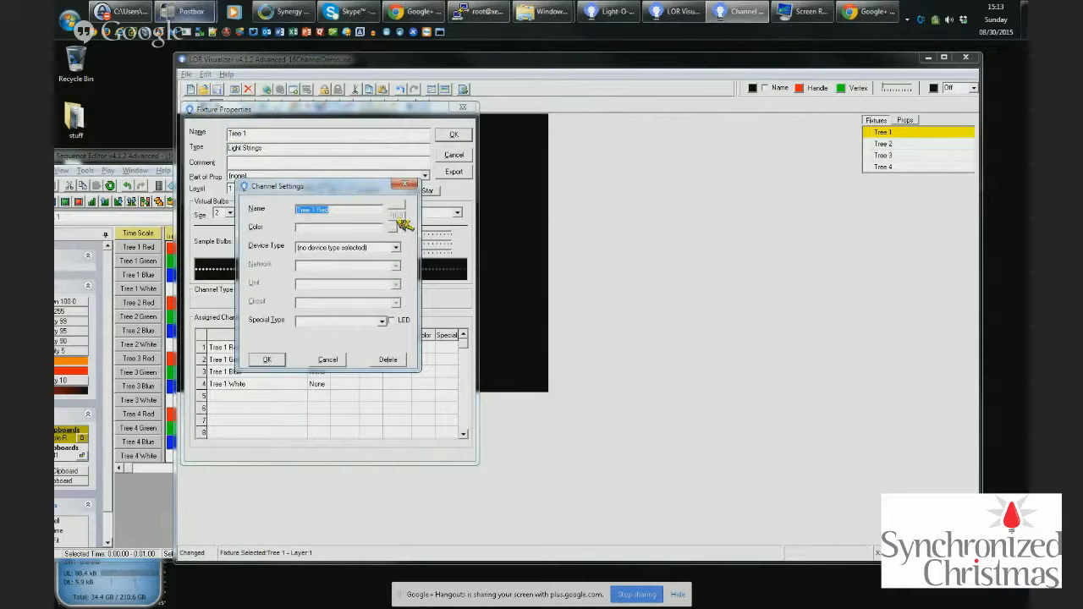
{"action": "left_click", "coordinate": [395, 247]}
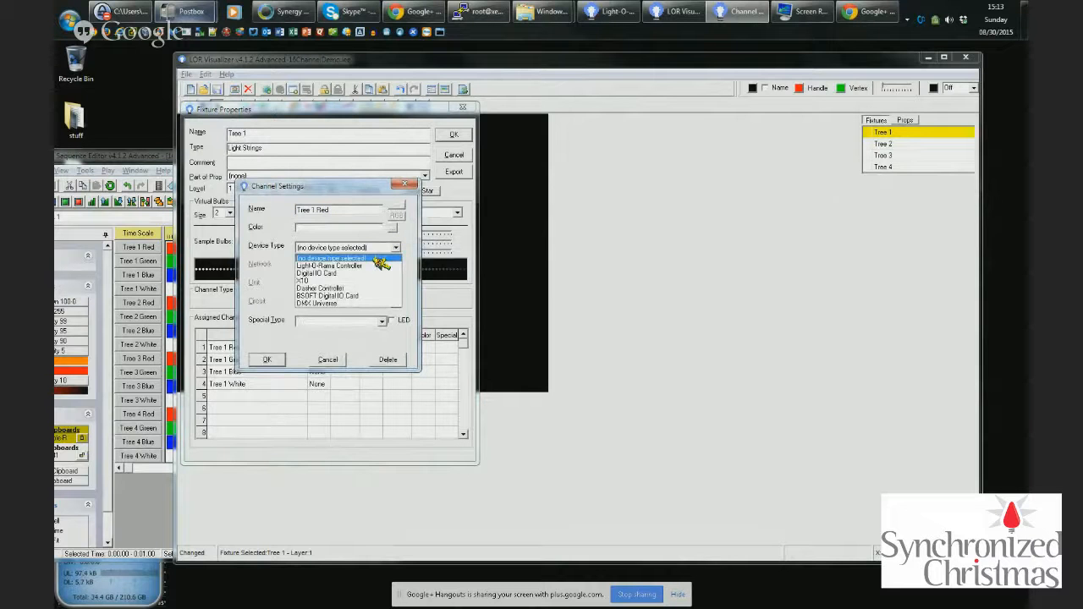
{"action": "left_click", "coordinate": [378, 266]}
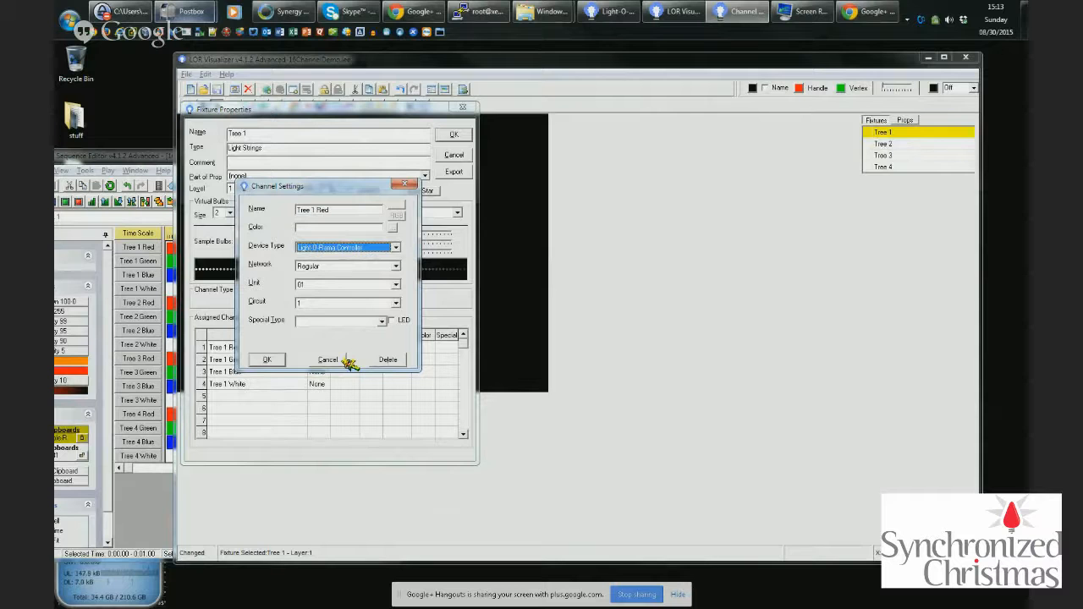
{"action": "left_click", "coordinate": [361, 284]}
{"action": "left_click", "coordinate": [351, 313]}
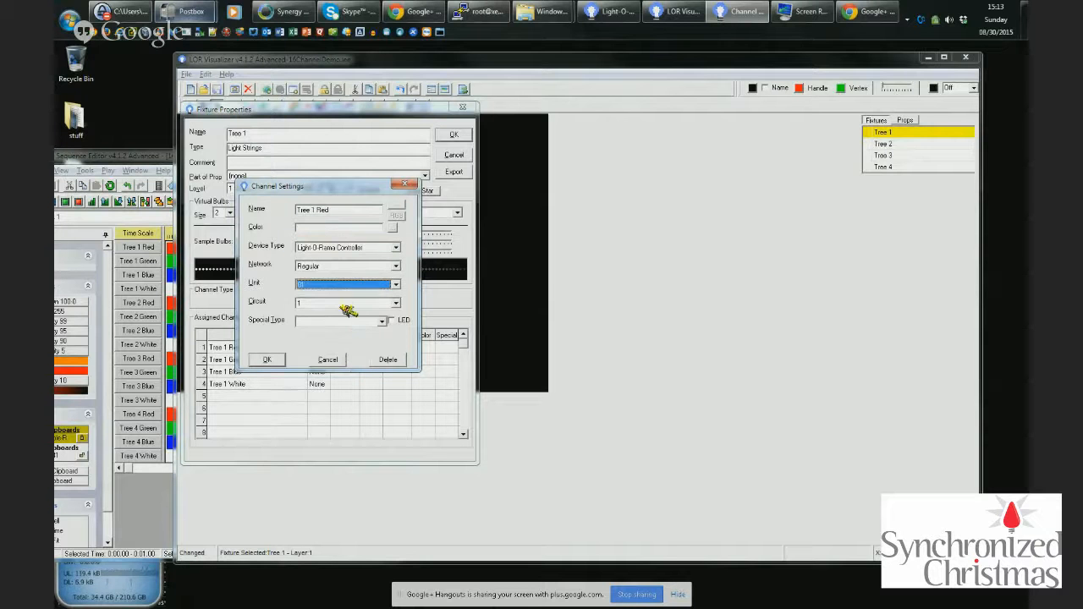
{"action": "left_click", "coordinate": [327, 360]}
{"action": "left_click", "coordinate": [455, 136]}
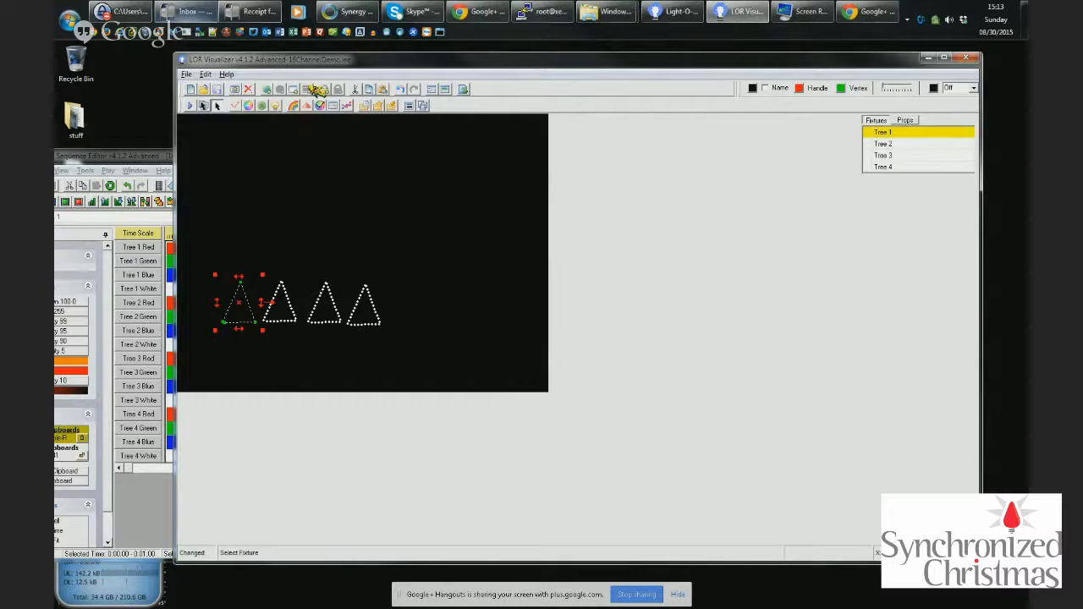
Choose the sequence 16ChannelDemo.las as the LOR reference file for the visualization.
{"action": "left_click", "coordinate": [204, 74]}
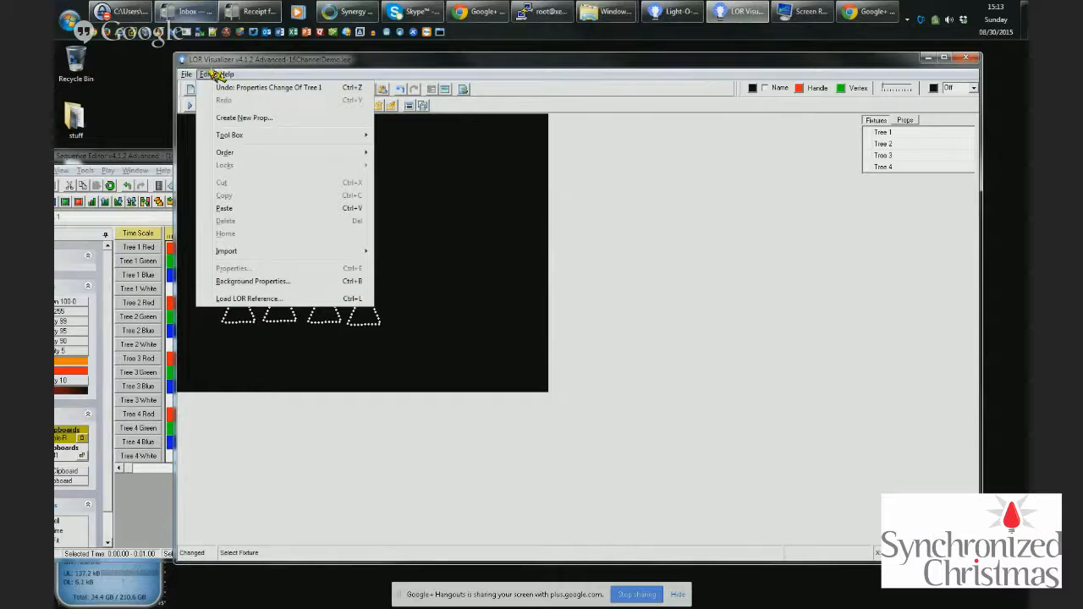
{"action": "left_click", "coordinate": [287, 299]}
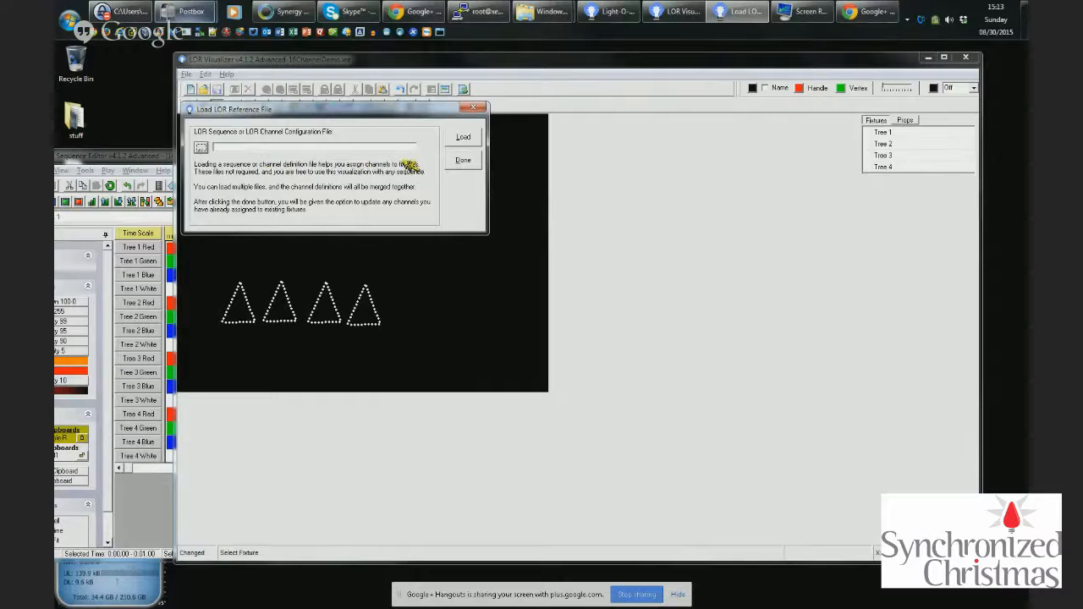
{"action": "left_click", "coordinate": [208, 150]}
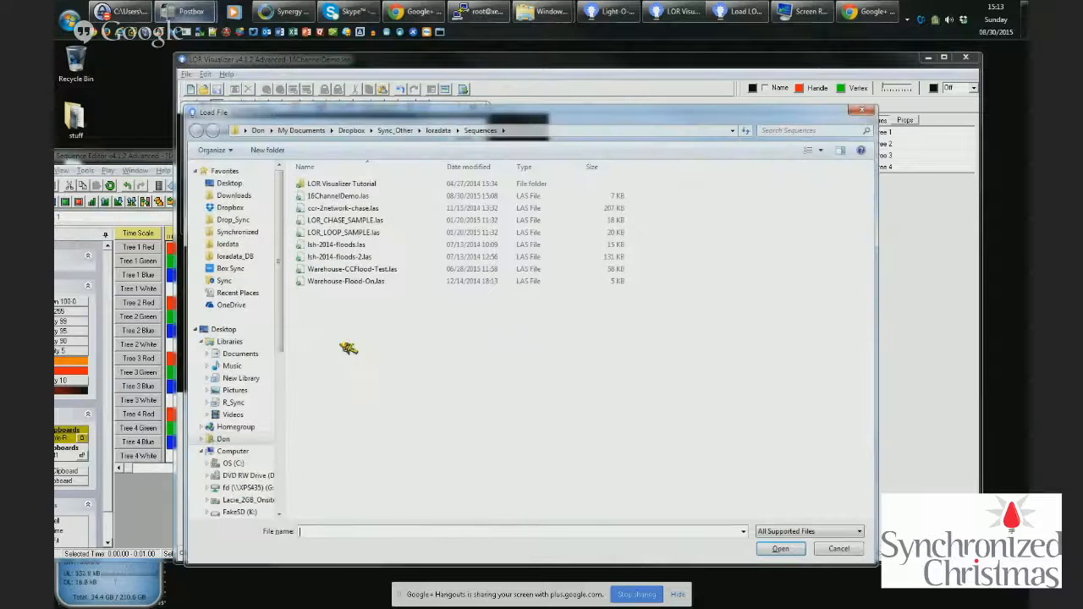
{"action": "left_click", "coordinate": [369, 200]}
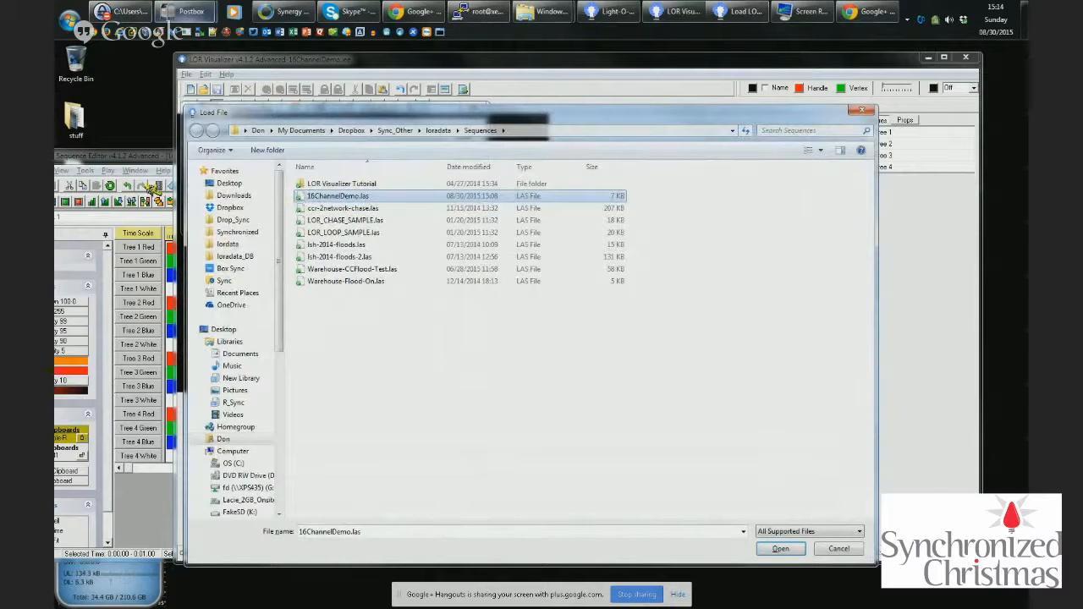
{"action": "left_click_drag", "start_coordinate": [153, 155], "coordinate": [247, 69]}
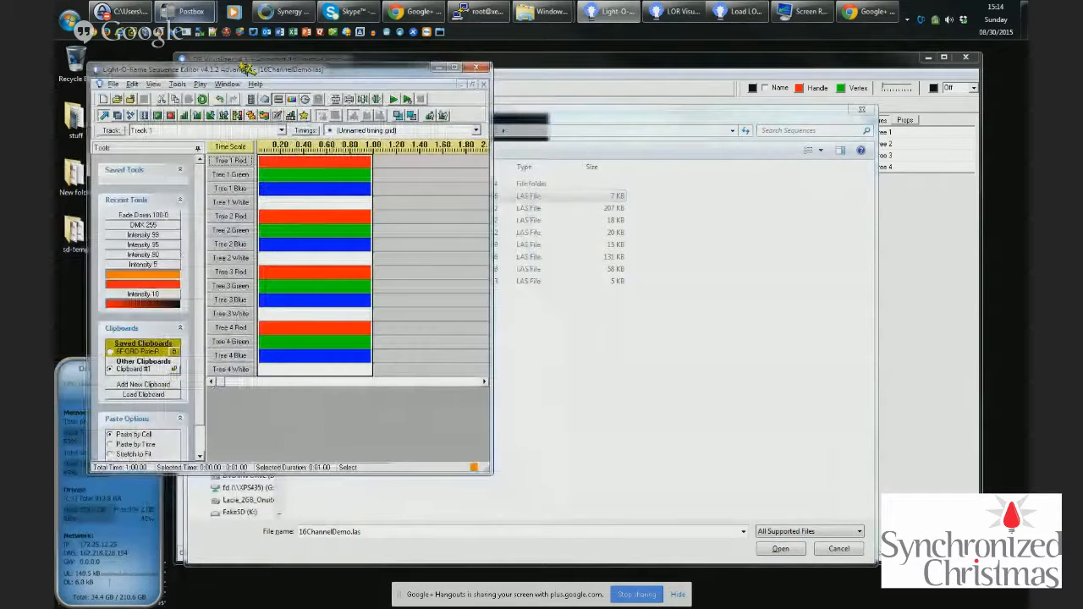
{"action": "left_click", "coordinate": [630, 133]}
{"action": "left_click", "coordinate": [778, 549]}
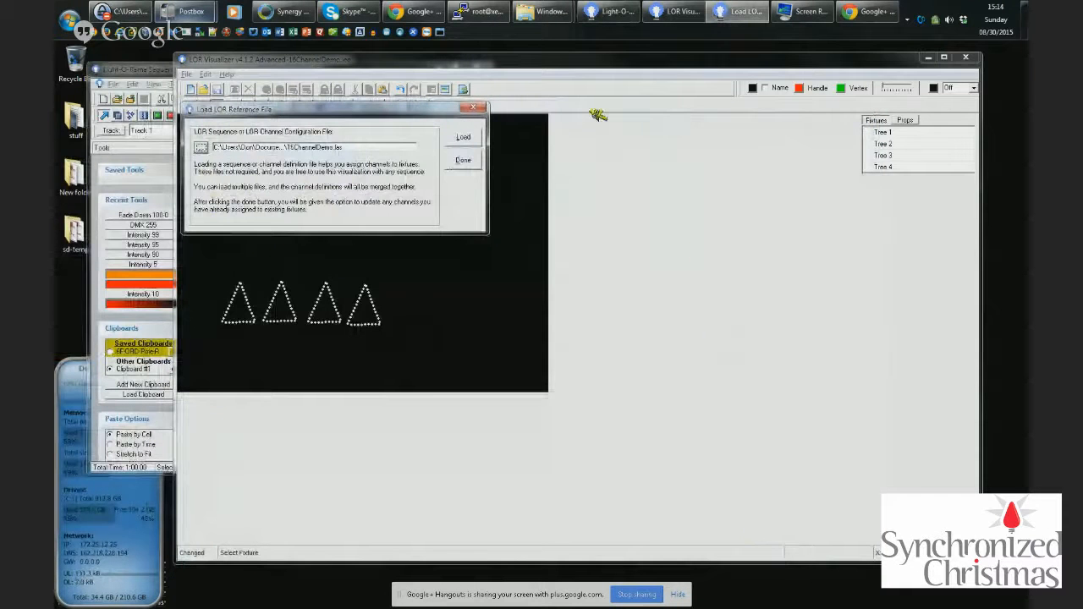
Load the chosen 16ChannelDemo.las sequence as reference data for the visualization.
{"action": "left_click_drag", "start_coordinate": [377, 110], "coordinate": [392, 151]}
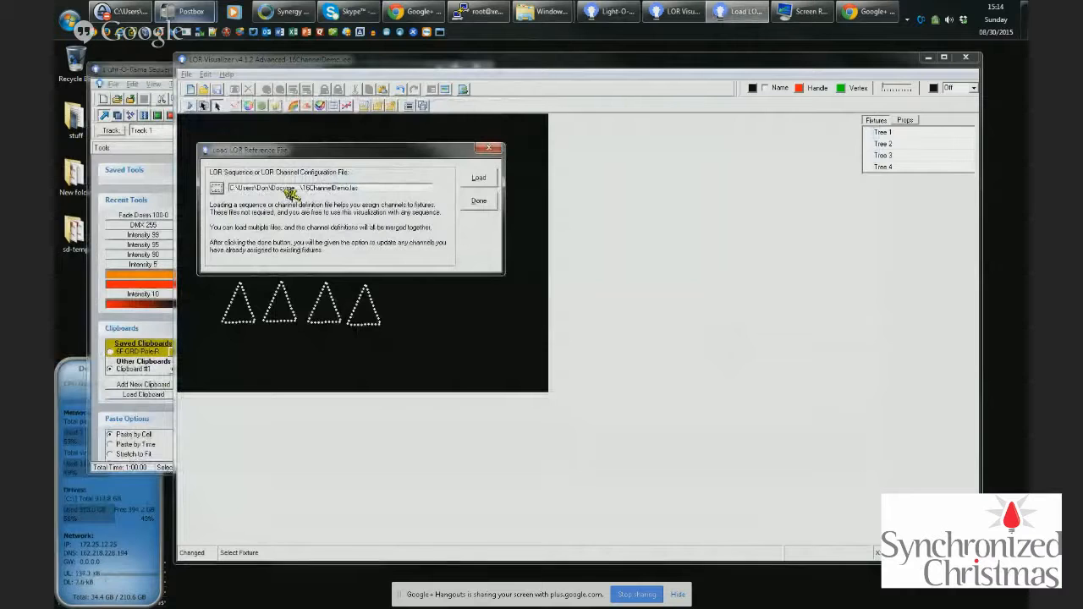
{"action": "left_click", "coordinate": [496, 180]}
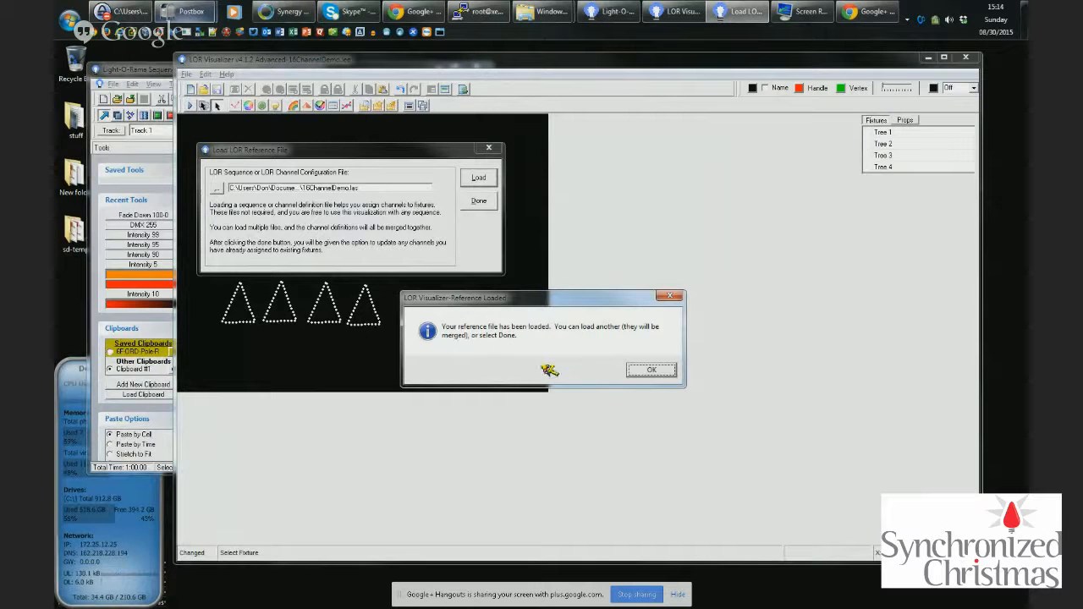
{"action": "left_click", "coordinate": [650, 372]}
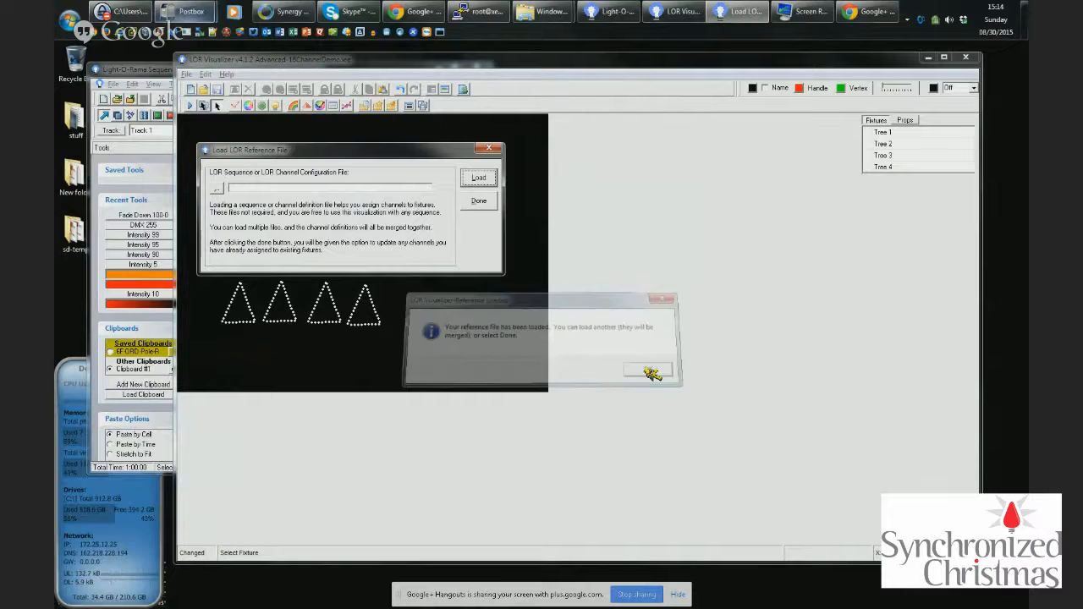
Finish loading references and update the channels assigned to the fixtures, matching them by name.
{"action": "left_click", "coordinate": [489, 201]}
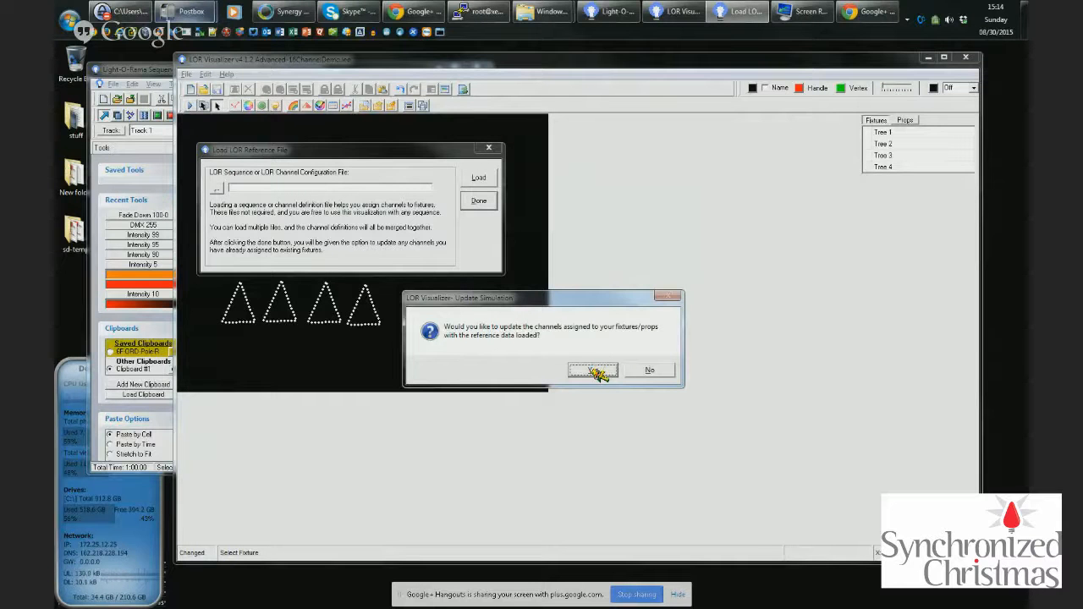
{"action": "left_click", "coordinate": [595, 372]}
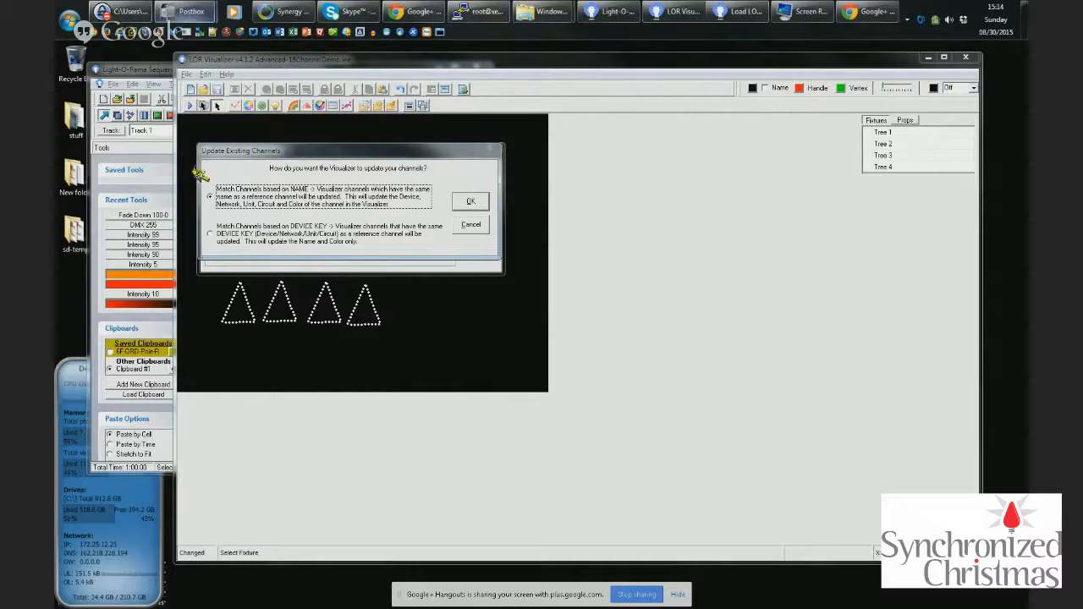
{"action": "left_click", "coordinate": [239, 228]}
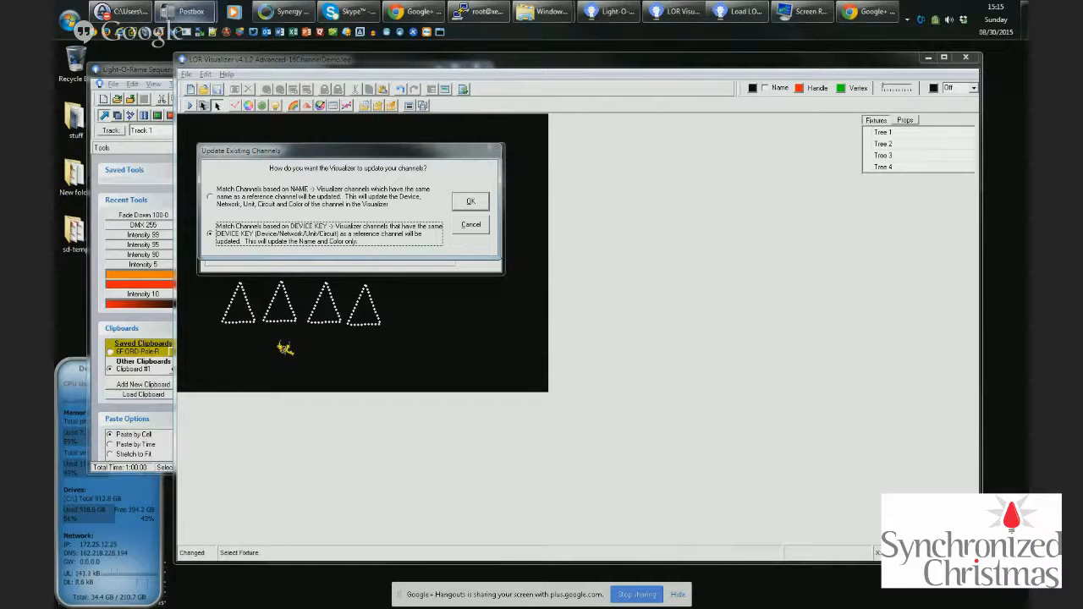
{"action": "left_click", "coordinate": [339, 205]}
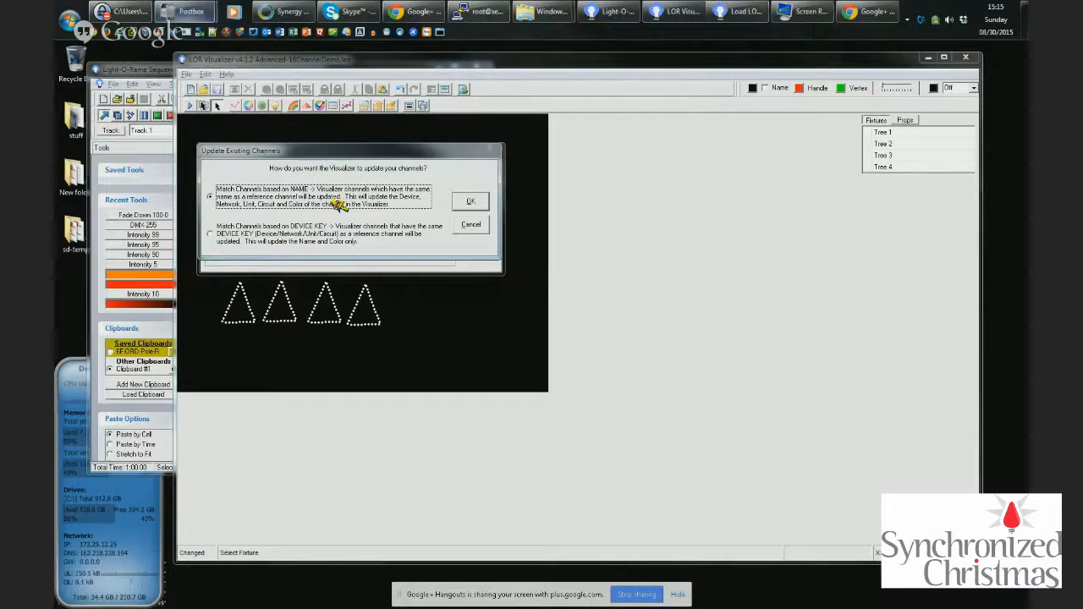
{"action": "left_click", "coordinate": [473, 204]}
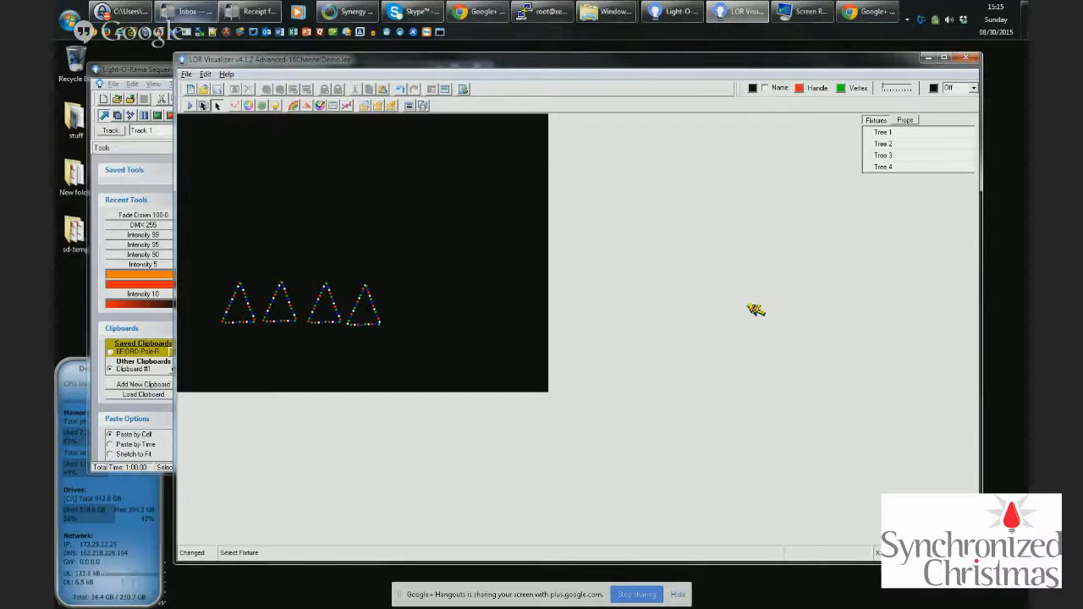
Check the circuits and colors of the Tree 4 fixture's assigned channels and close its properties.
{"action": "left_click", "coordinate": [889, 169]}
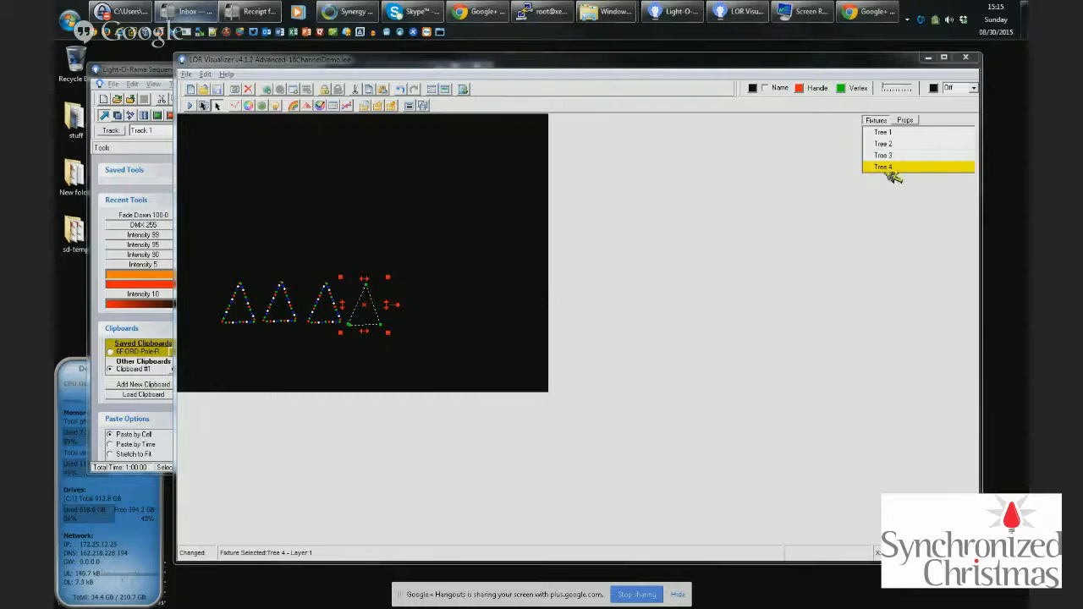
{"action": "double_click", "coordinate": [888, 168]}
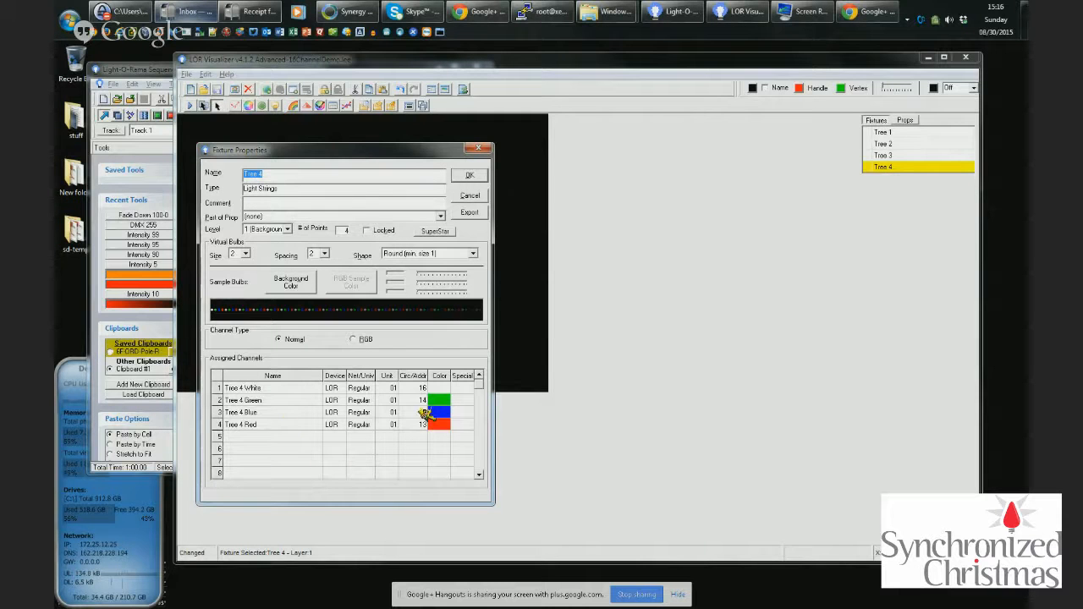
{"action": "left_click", "coordinate": [153, 533]}
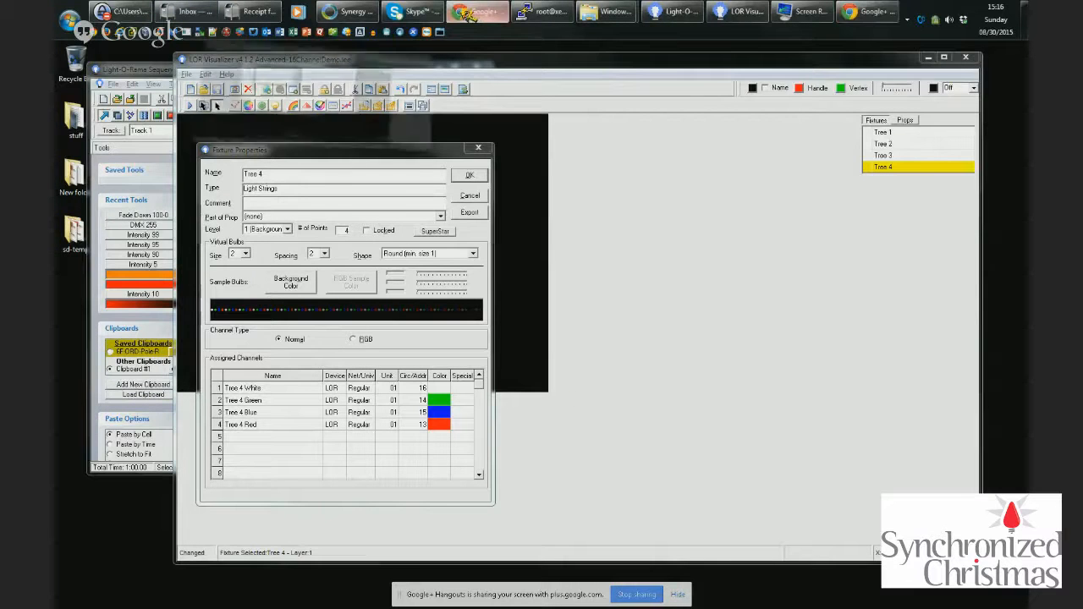
{"action": "left_click", "coordinate": [478, 176]}
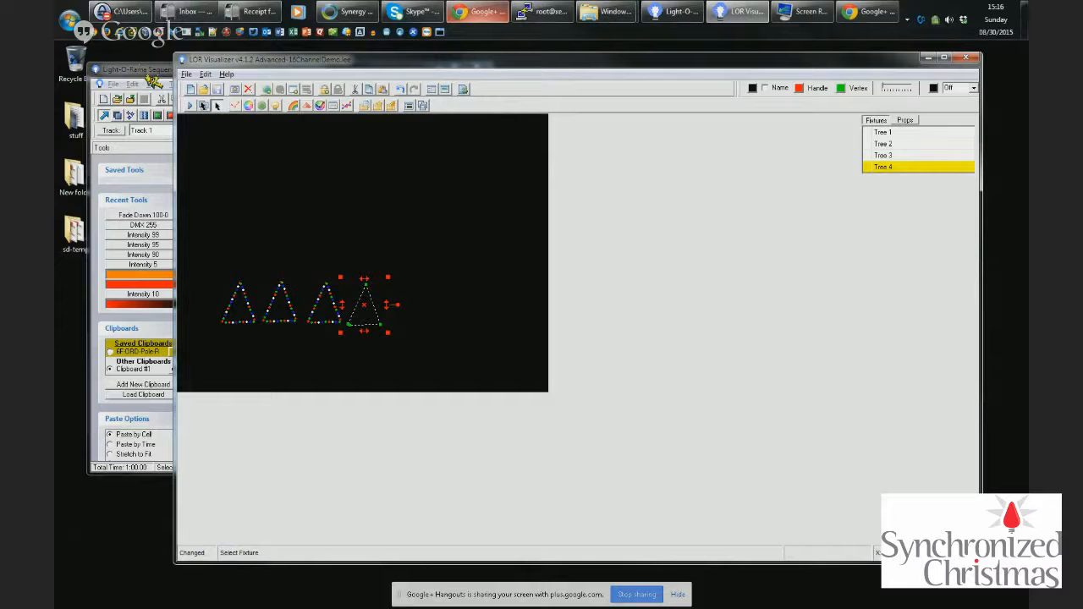
Start the simulation, place its rendering window beside the Sequence Editor and widen the editor window.
{"action": "left_click", "coordinate": [196, 107]}
{"action": "left_click_drag", "start_coordinate": [637, 154], "coordinate": [347, 156]}
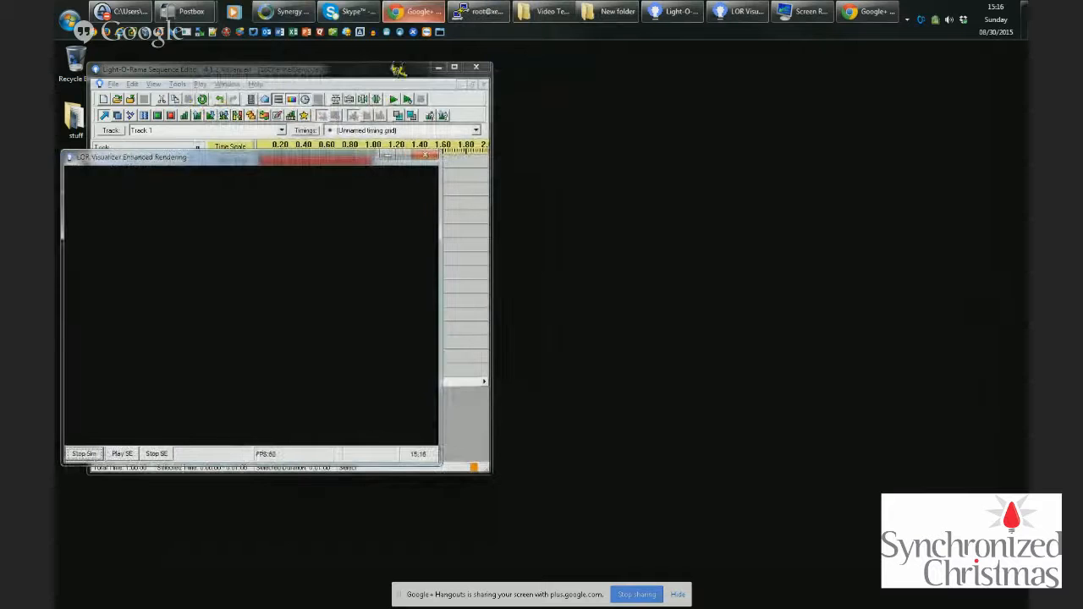
{"action": "left_click_drag", "start_coordinate": [373, 71], "coordinate": [741, 79]}
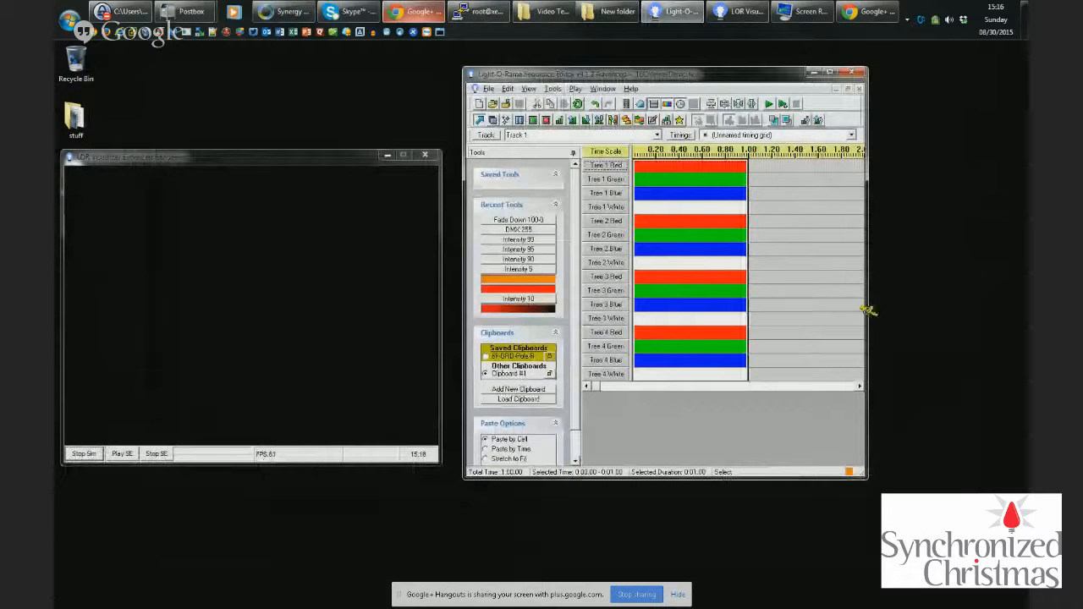
{"action": "left_click_drag", "start_coordinate": [867, 310], "coordinate": [1022, 310]}
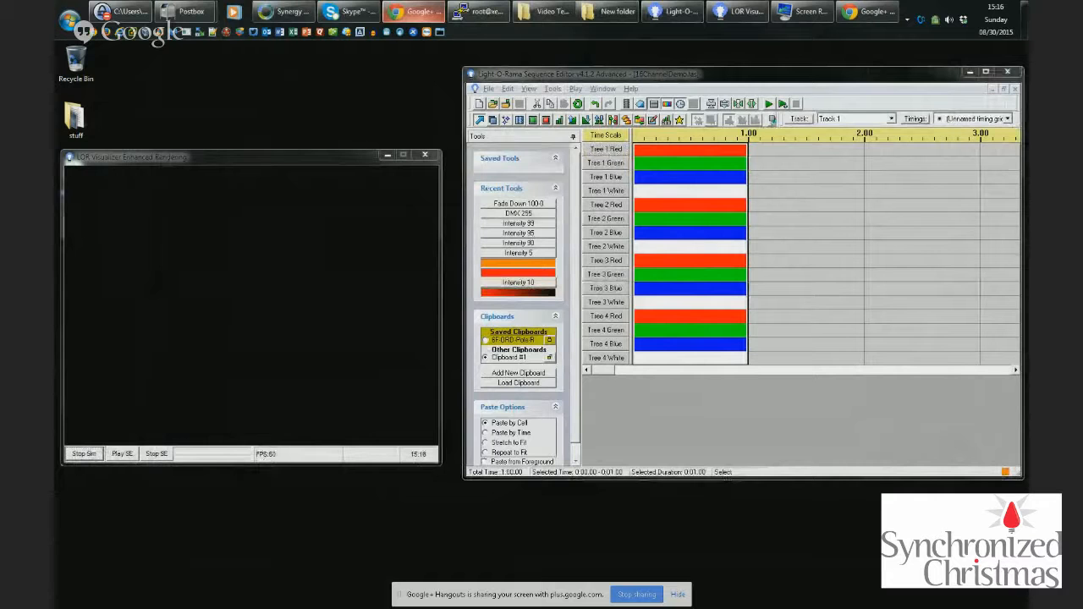
{"action": "left_click", "coordinate": [1023, 360]}
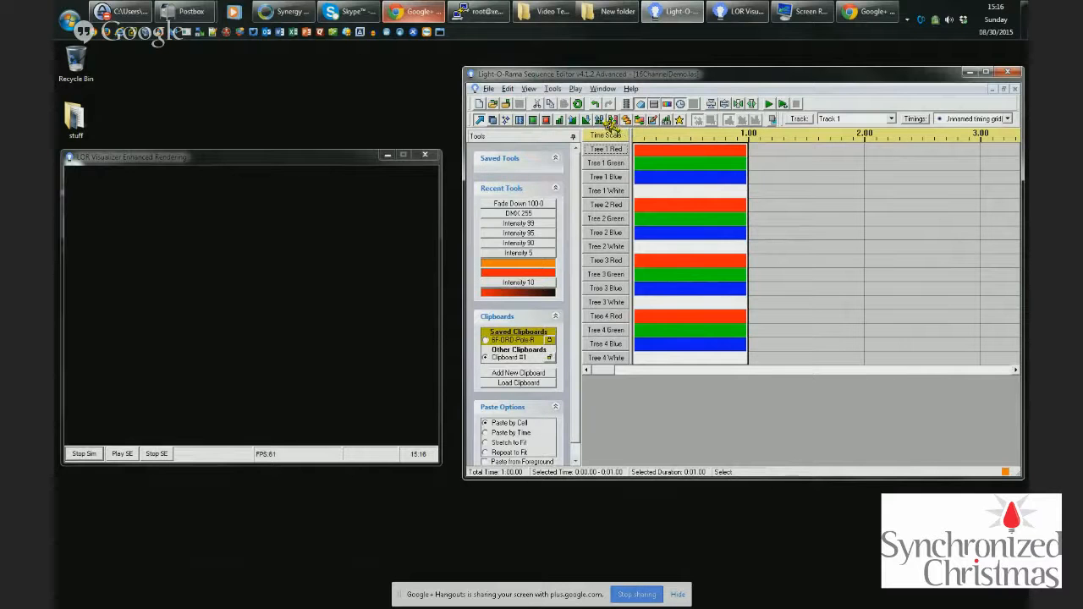
Delete the existing effects of all 16 channels in the first second of the sequence.
{"action": "left_click", "coordinate": [743, 103]}
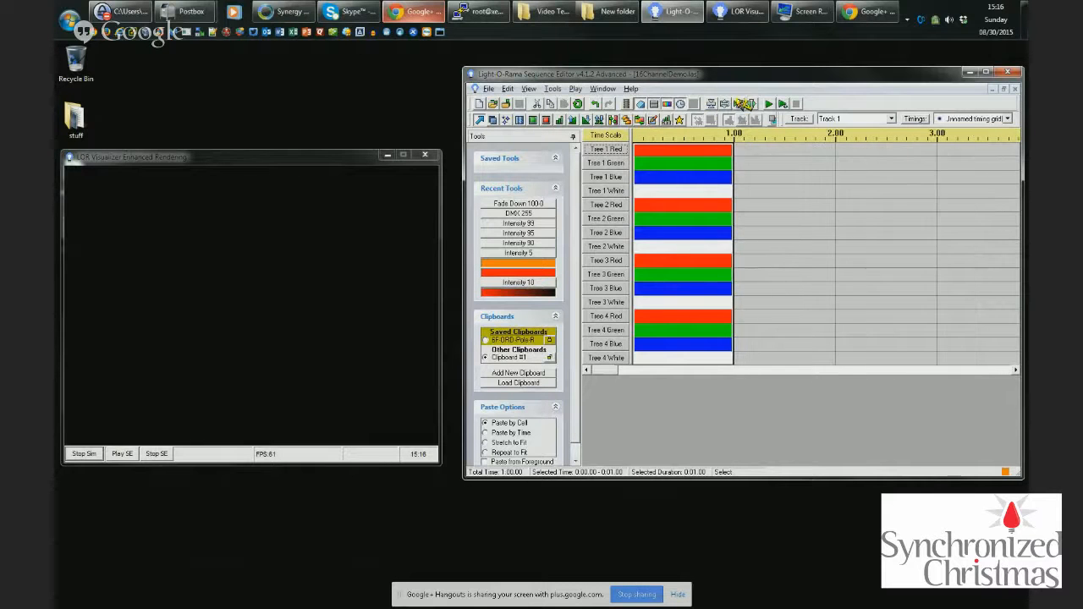
{"action": "left_click", "coordinate": [743, 104]}
{"action": "left_click", "coordinate": [743, 103]}
{"action": "left_click", "coordinate": [743, 103]}
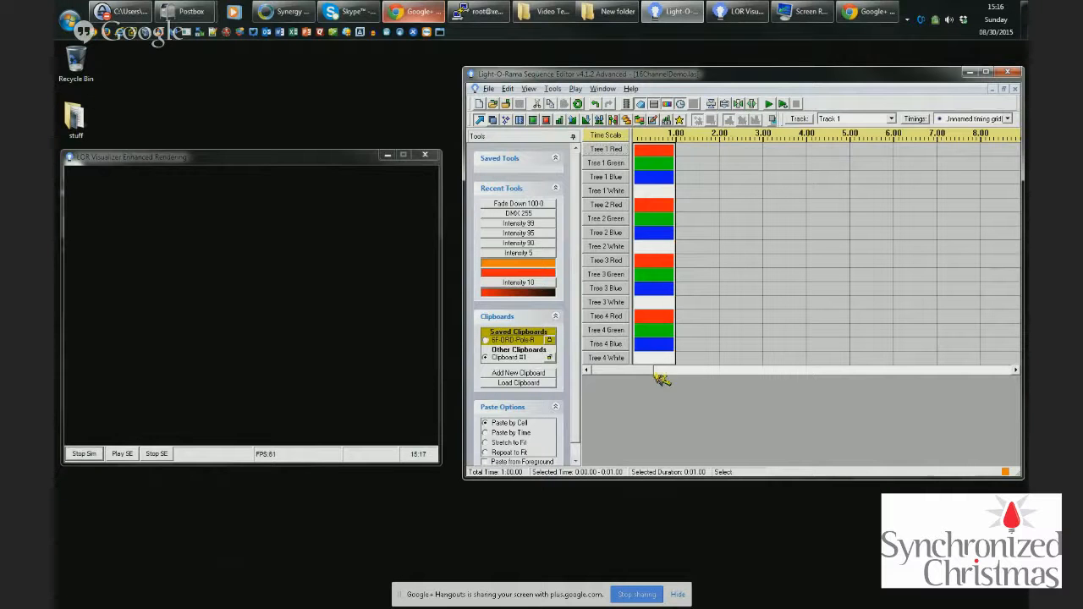
{"action": "key", "text": "Delete"}
Turn Tree 1 Red on for the first second and chase it down through Tree 4 White, ending at 4.00 seconds.
{"action": "left_click", "coordinate": [657, 152]}
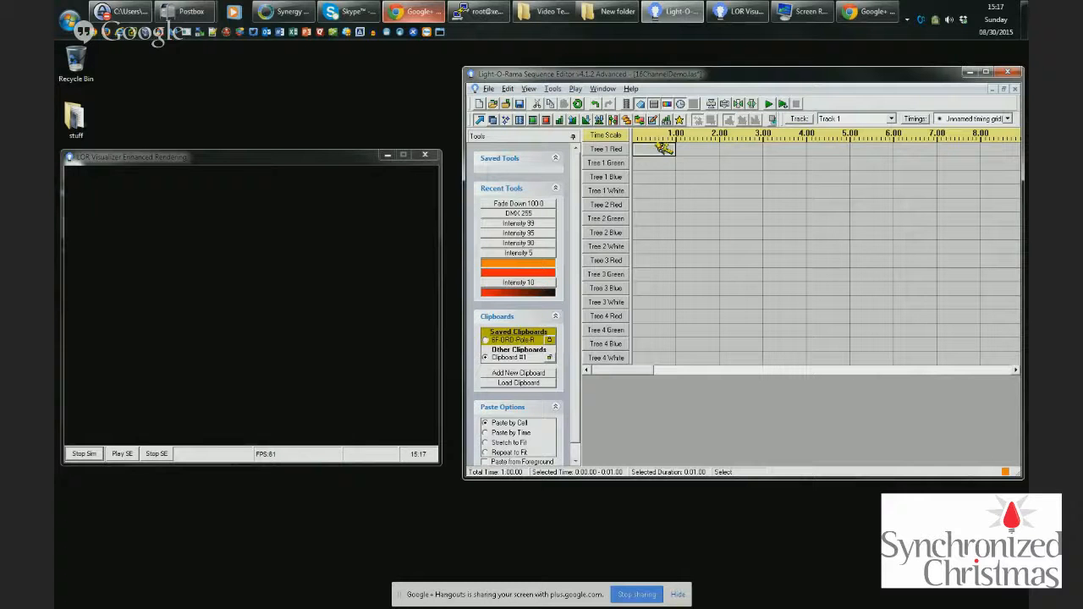
{"action": "key", "text": "o"}
{"action": "left_click", "coordinate": [804, 364], "text": "shift"}
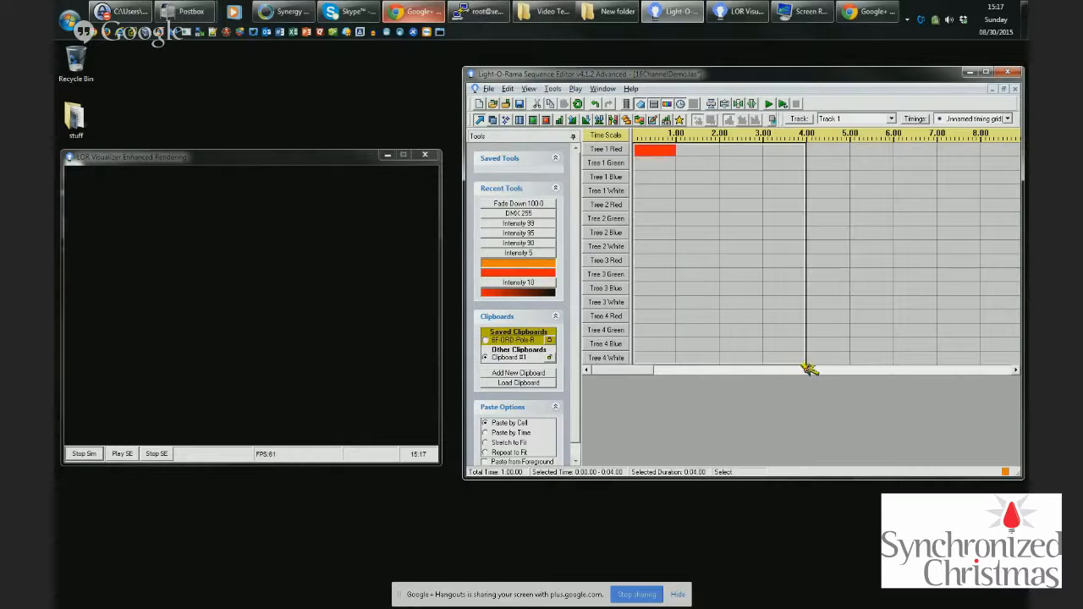
{"action": "key", "text": "c"}
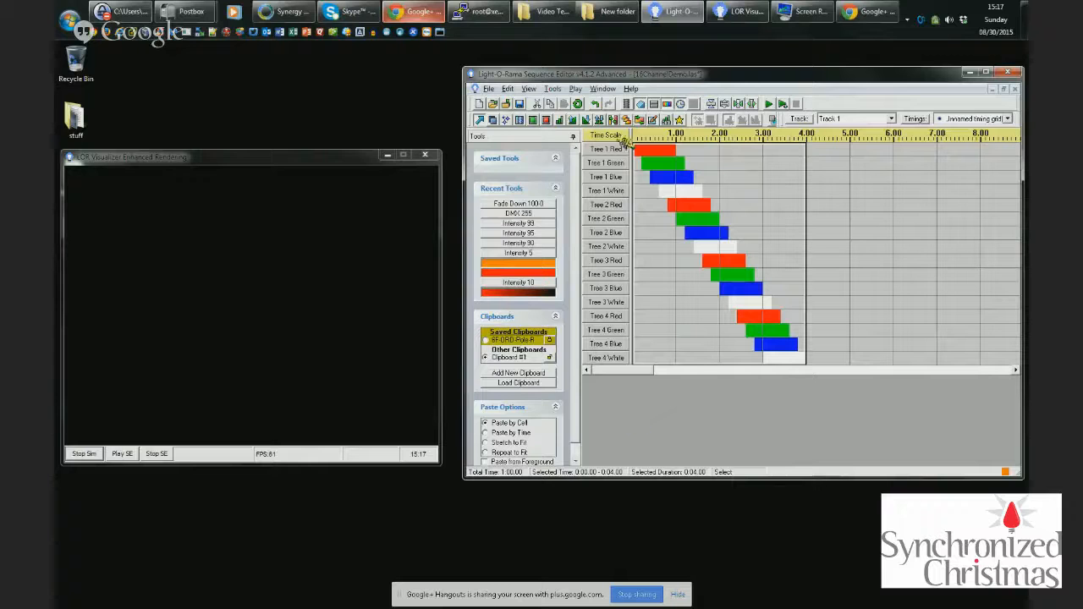
Check that Control Visualizer is enabled, play the sequence to watch the trees in the rendering, and stop playback and simulation.
{"action": "left_click", "coordinate": [580, 88]}
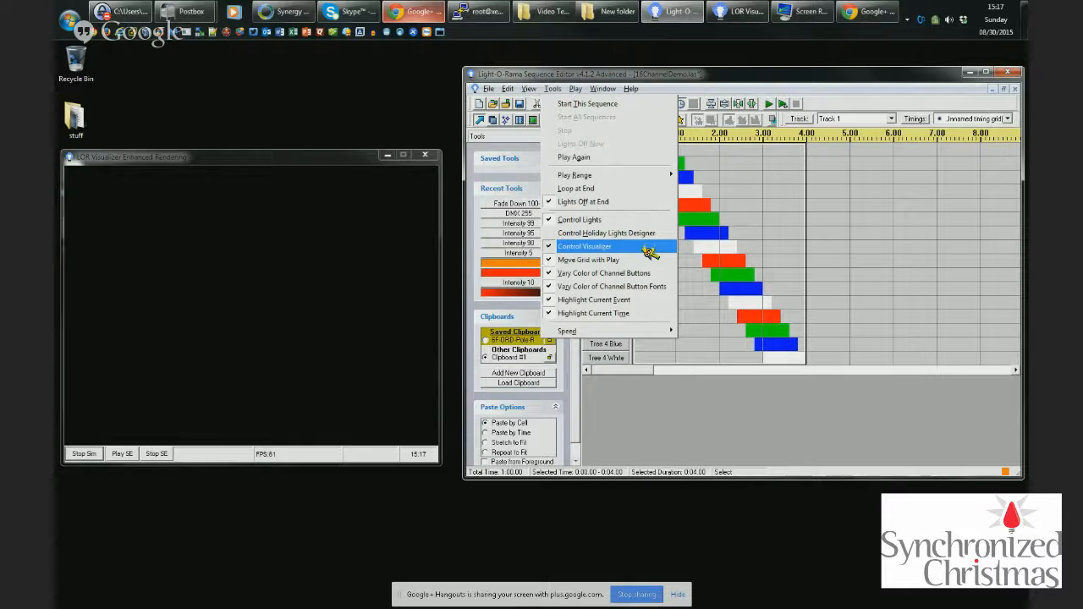
{"action": "left_click", "coordinate": [691, 73]}
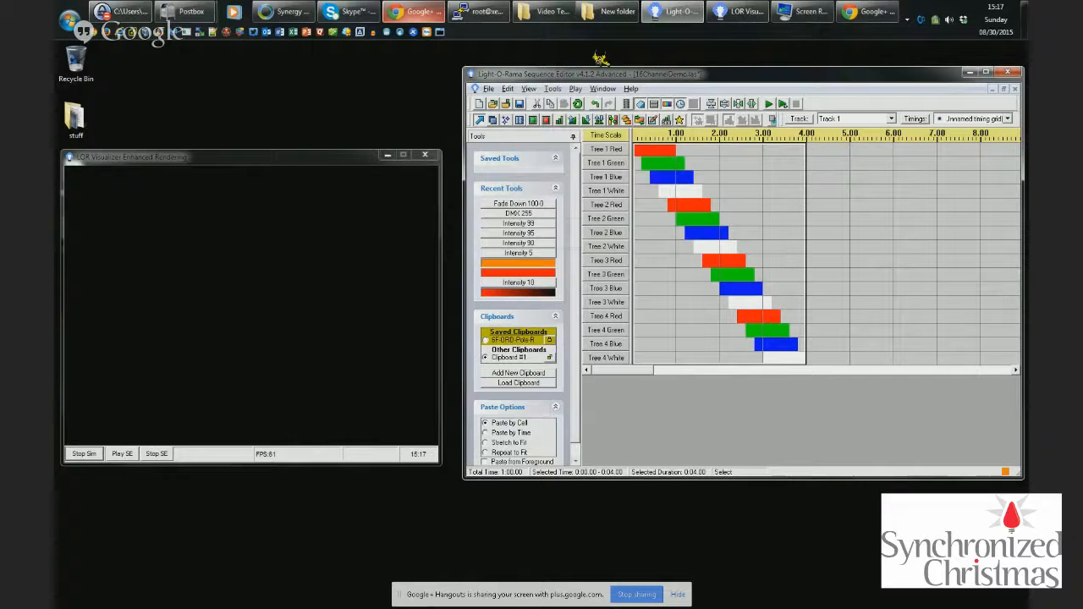
{"action": "left_click", "coordinate": [651, 245]}
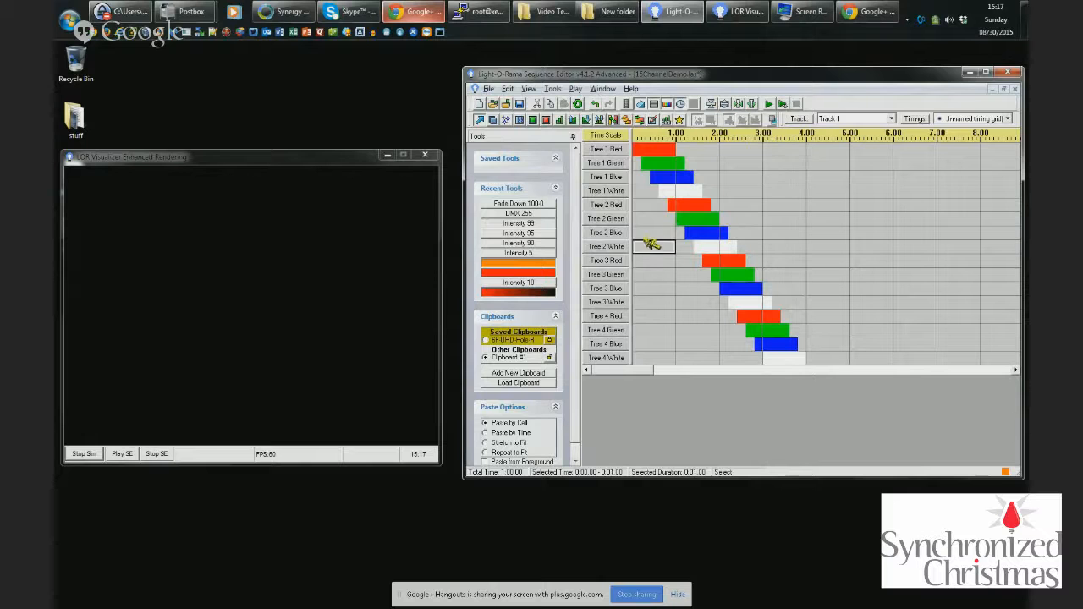
{"action": "left_click", "coordinate": [770, 103]}
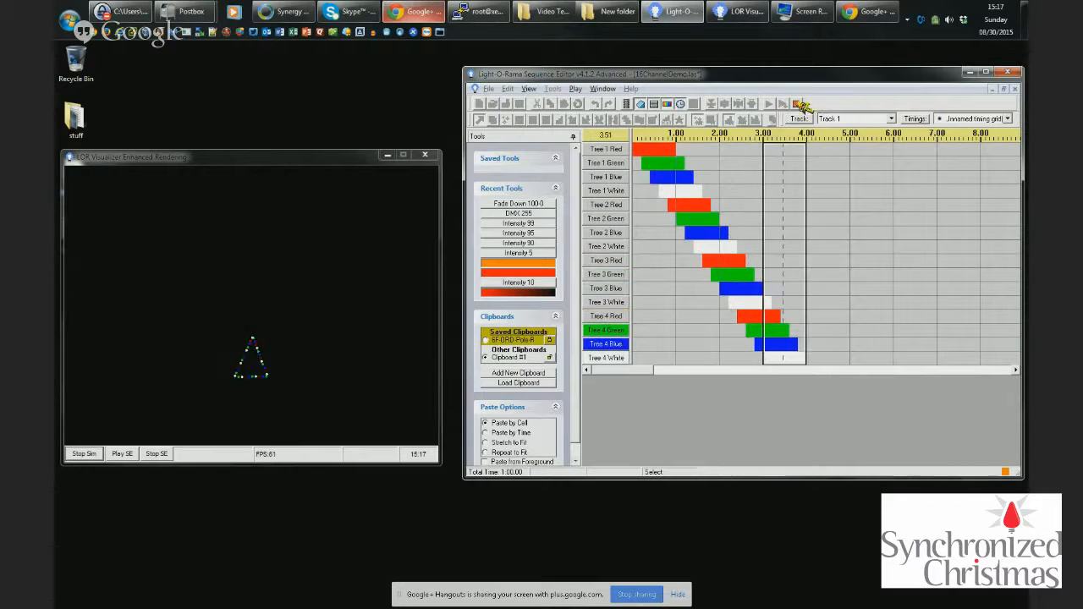
{"action": "left_click", "coordinate": [800, 103]}
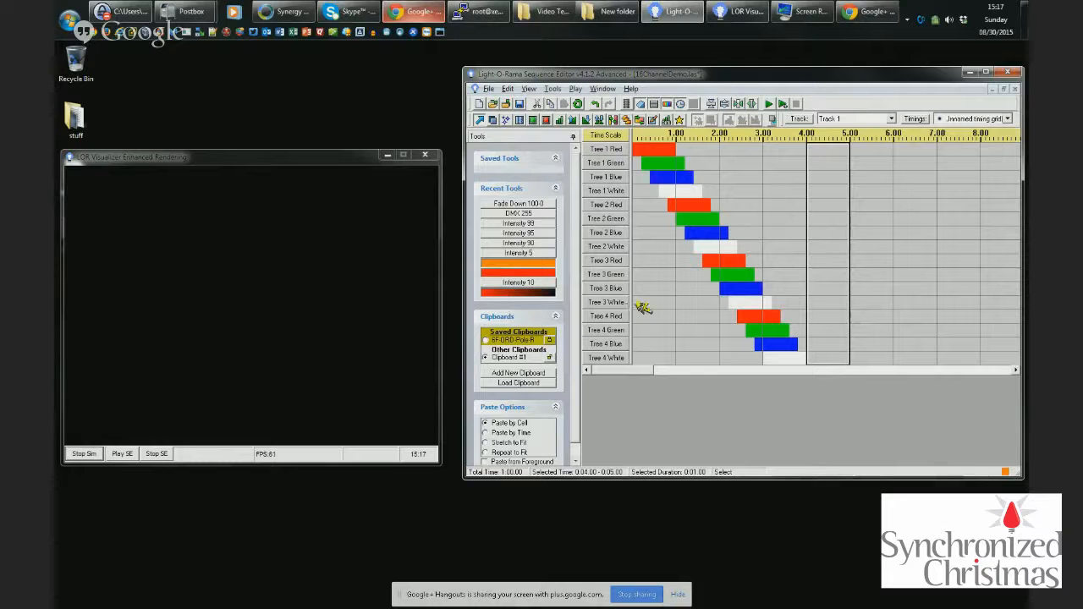
{"action": "left_click", "coordinate": [104, 455]}
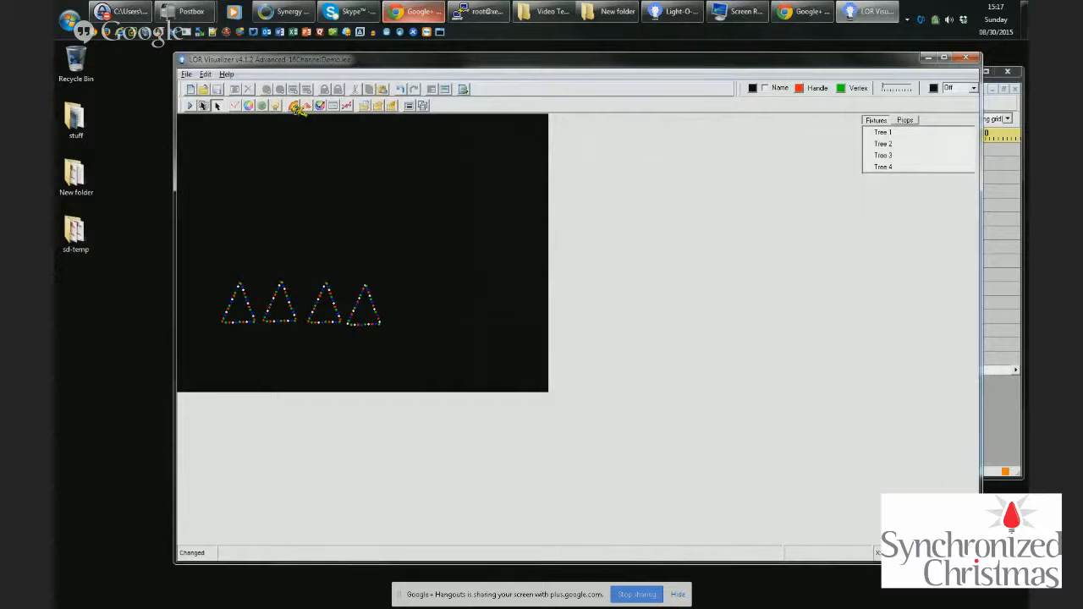
{"action": "left_click", "coordinate": [235, 105]}
{"action": "left_click", "coordinate": [308, 218]}
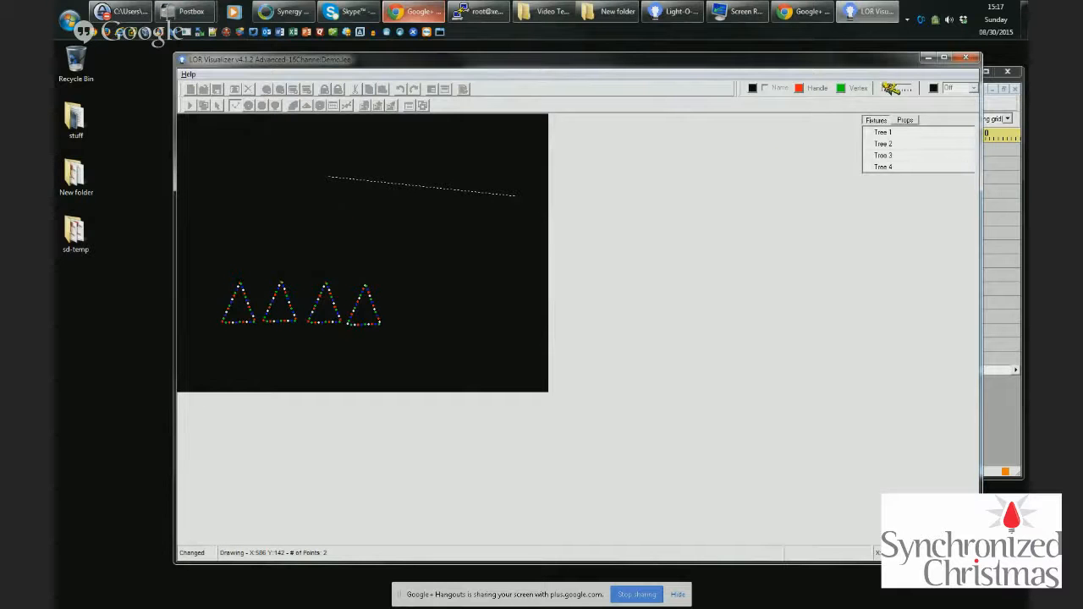
{"action": "key", "text": "Escape"}
Brighten the visualization background and draw a five-pointed star above the trees as a new light string fixture.
{"action": "left_click", "coordinate": [910, 88]}
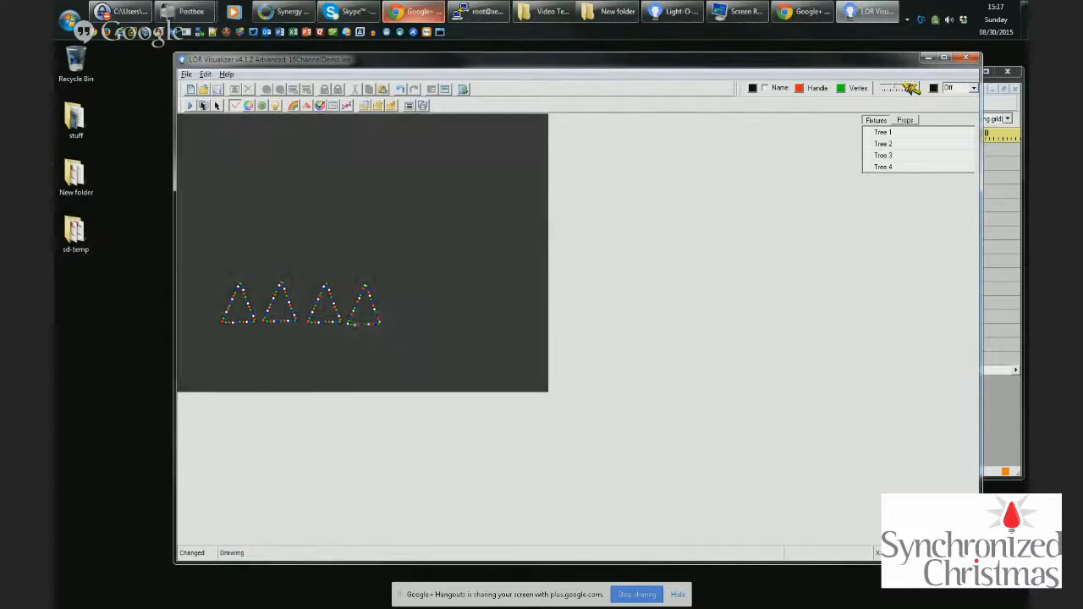
{"action": "left_click", "coordinate": [275, 219]}
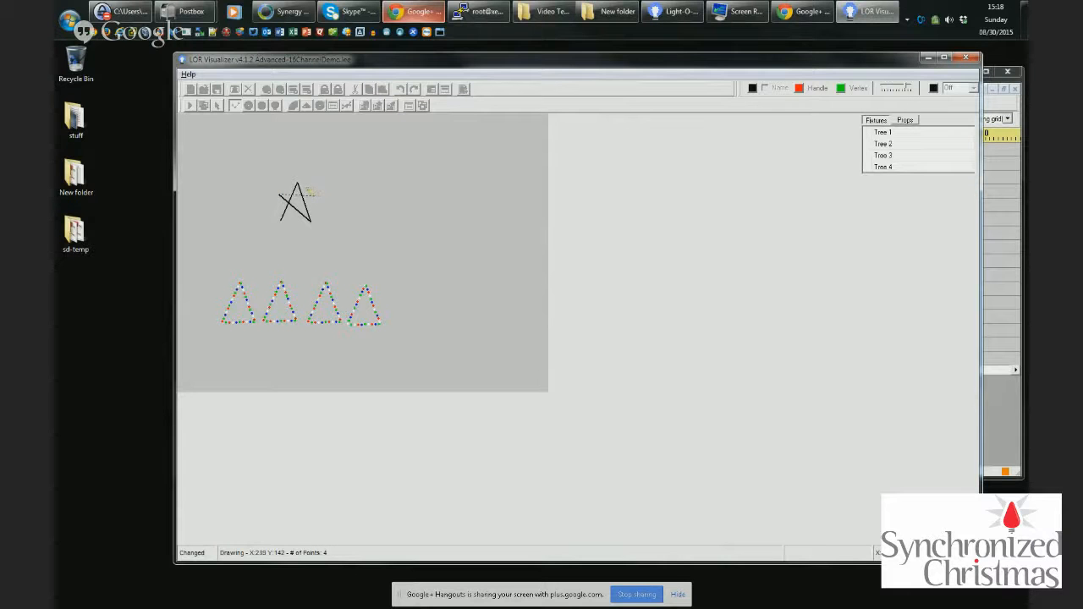
{"action": "left_click", "coordinate": [314, 194]}
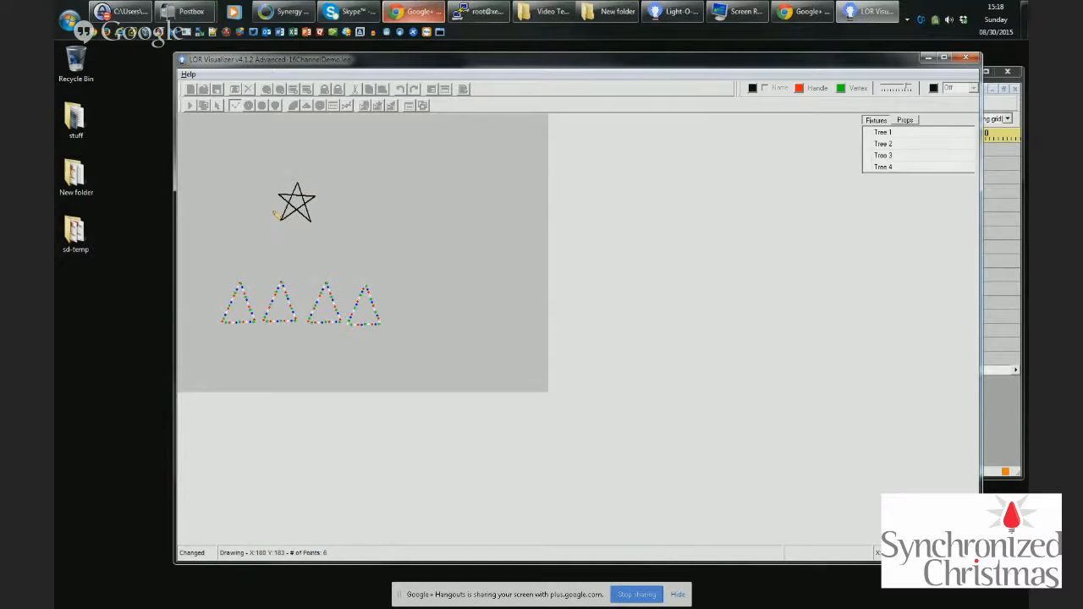
{"action": "left_click", "coordinate": [277, 216]}
{"action": "left_click", "coordinate": [371, 174]}
{"action": "left_click", "coordinate": [371, 174]}
{"action": "left_click", "coordinate": [404, 175]}
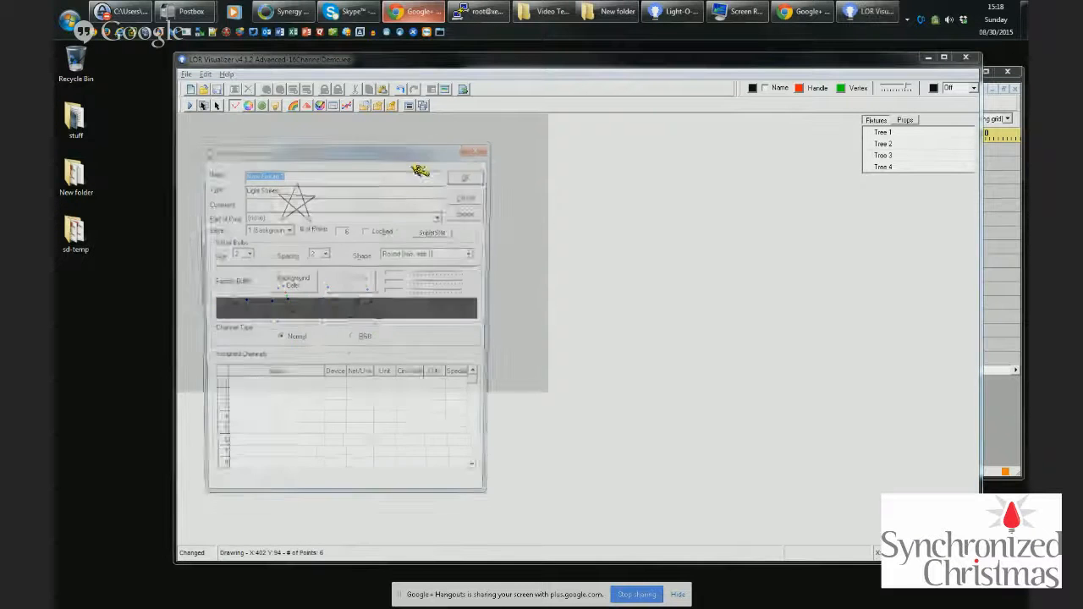
Add Star1 Red and Star1 Blue as the new star fixture's first and second channels, without a device type.
{"action": "double_click", "coordinate": [279, 395]}
{"action": "type", "text": "Star1 Red"}
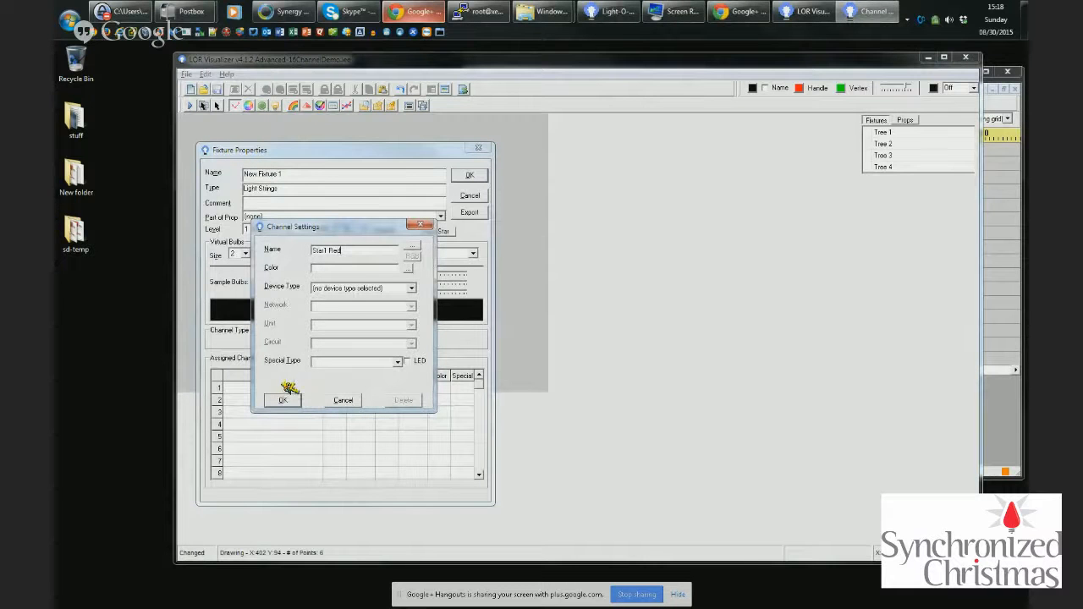
{"action": "left_click", "coordinate": [282, 399]}
{"action": "double_click", "coordinate": [261, 401]}
{"action": "type", "text": "St"}
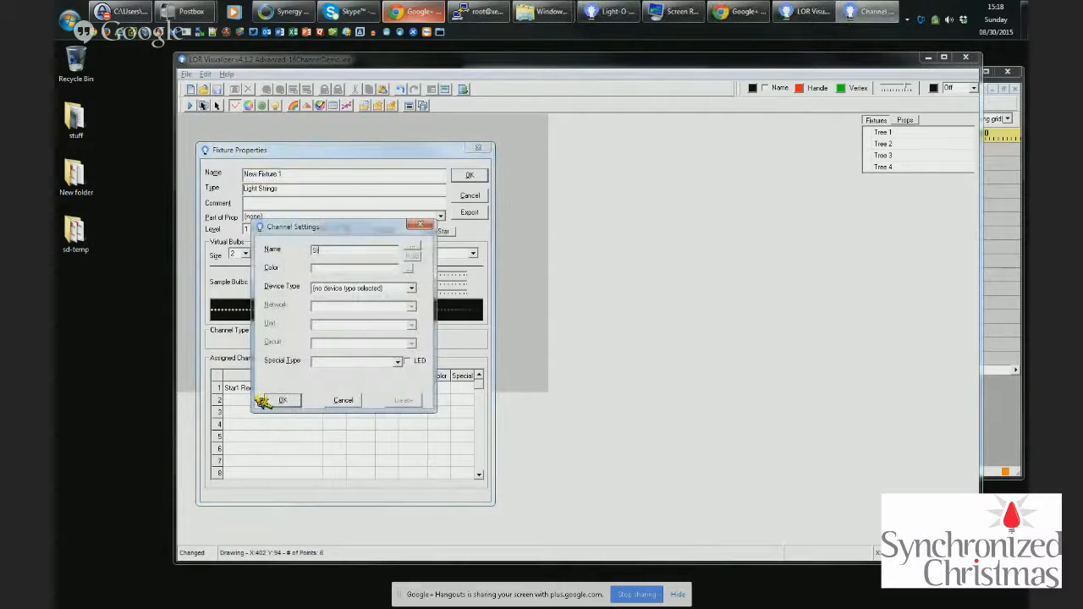
{"action": "type", "text": "a1 Blue"}
{"action": "left_click", "coordinate": [265, 400]}
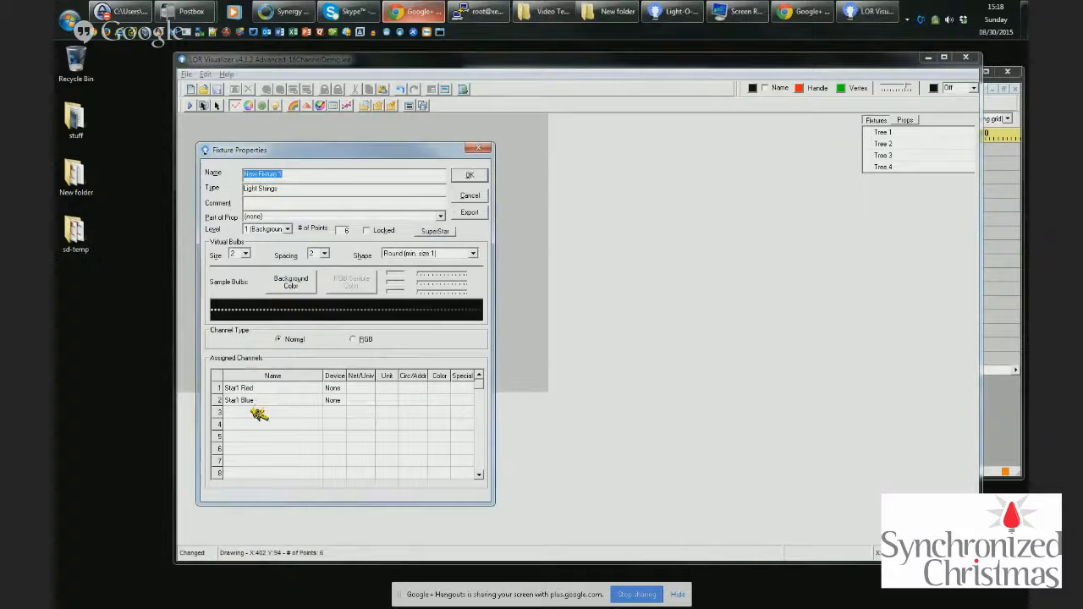
Add Star 1 White as the star fixture's third channel without a device type, and accept the fixture properties.
{"action": "double_click", "coordinate": [258, 412]}
{"action": "type", "text": "Star 1 White"}
{"action": "left_click", "coordinate": [282, 400]}
{"action": "left_click", "coordinate": [472, 176]}
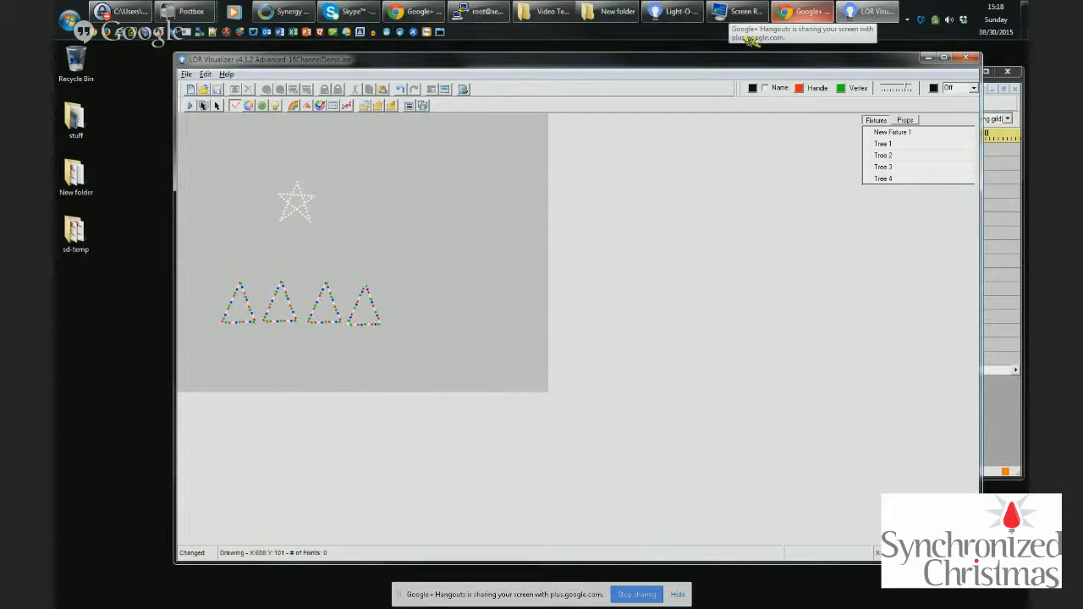
Switch to the Light-O-Rama Sequence Editor and rename the Tree 1 Red channel as Star 1 Red.
{"action": "left_click", "coordinate": [690, 15]}
{"action": "left_click_drag", "start_coordinate": [567, 68], "coordinate": [505, 55]}
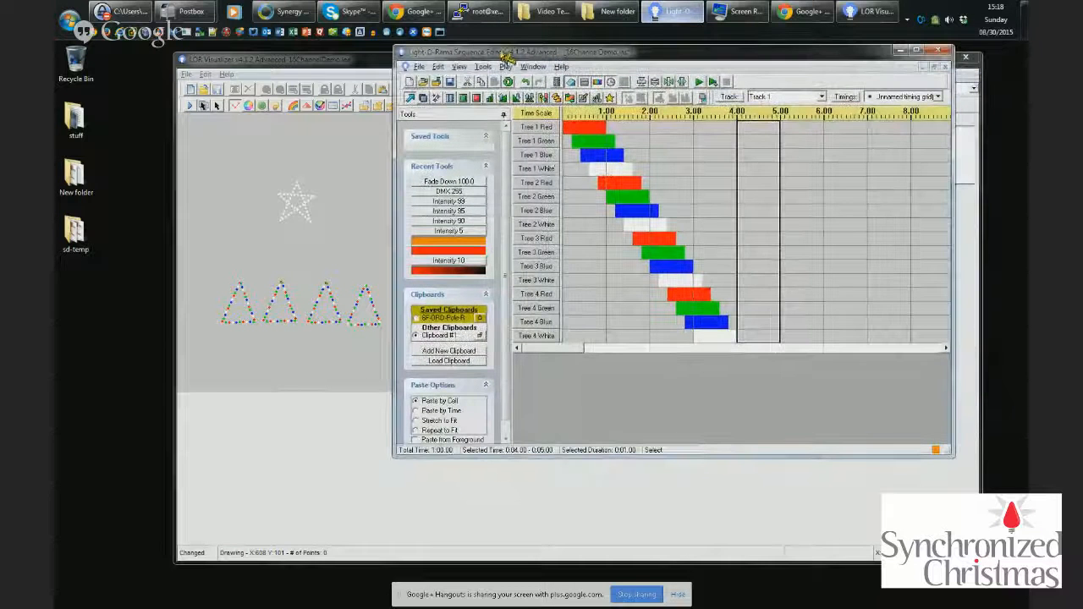
{"action": "double_click", "coordinate": [554, 131]}
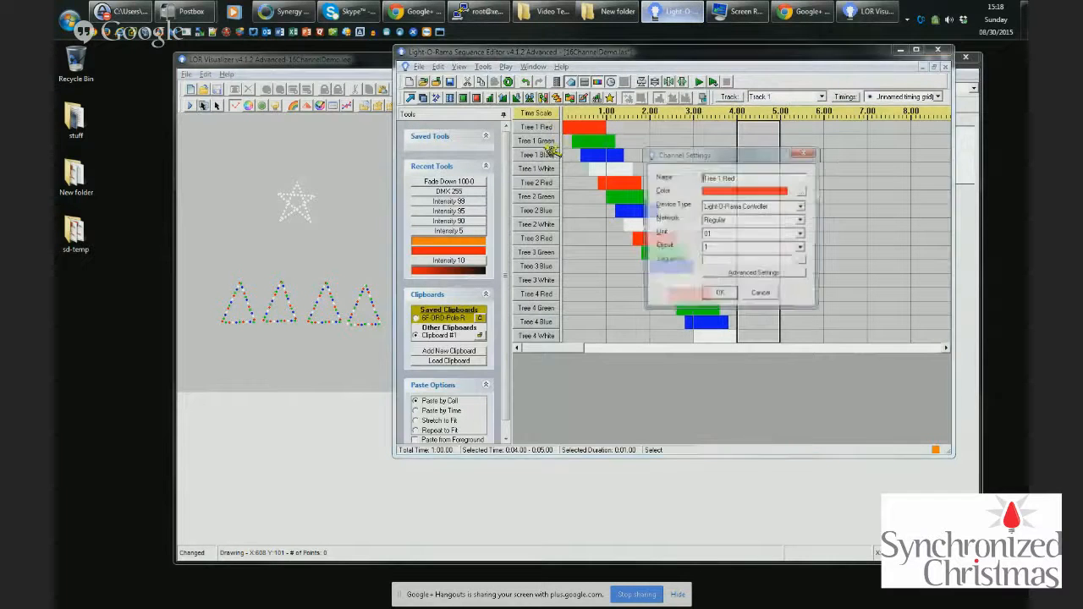
{"action": "left_click_drag", "start_coordinate": [718, 178], "coordinate": [703, 178]}
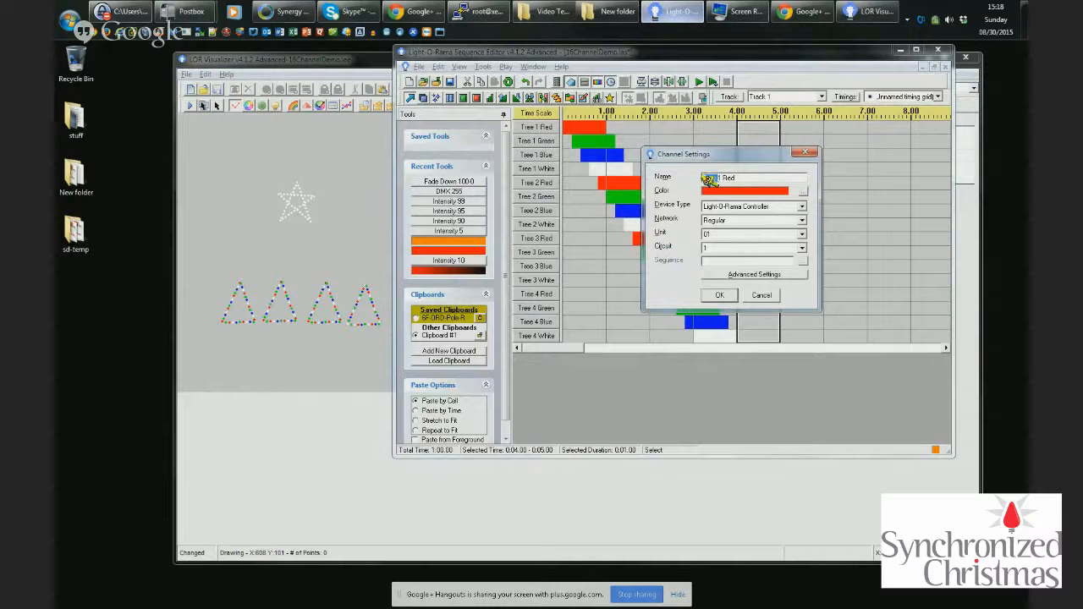
{"action": "type", "text": "Star"}
{"action": "left_click", "coordinate": [717, 296]}
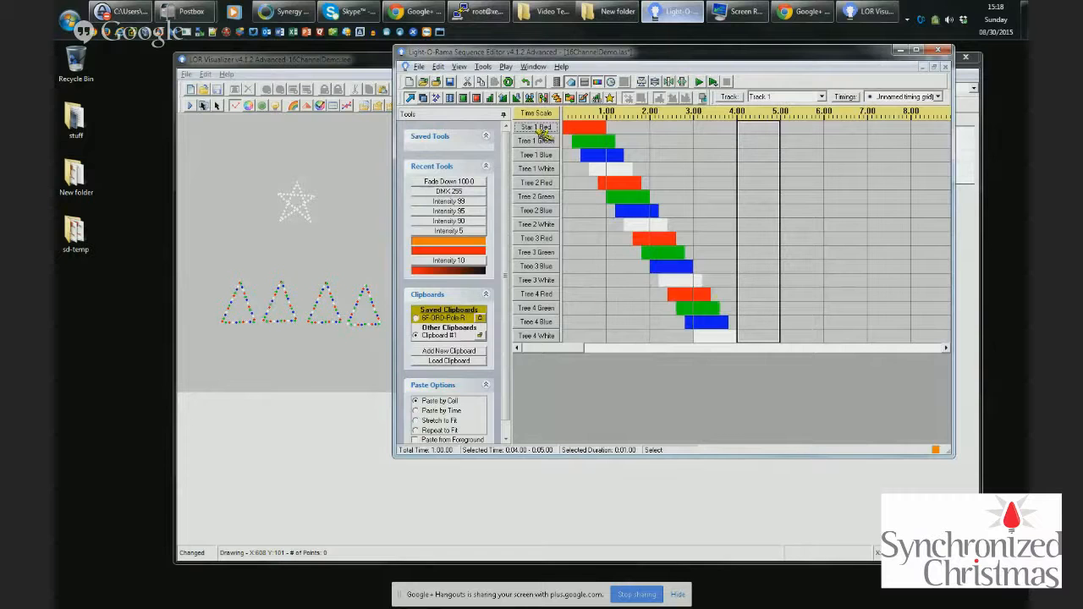
Return to the Visualizer and check the channel names assigned to the star fixture.
{"action": "left_click", "coordinate": [313, 142]}
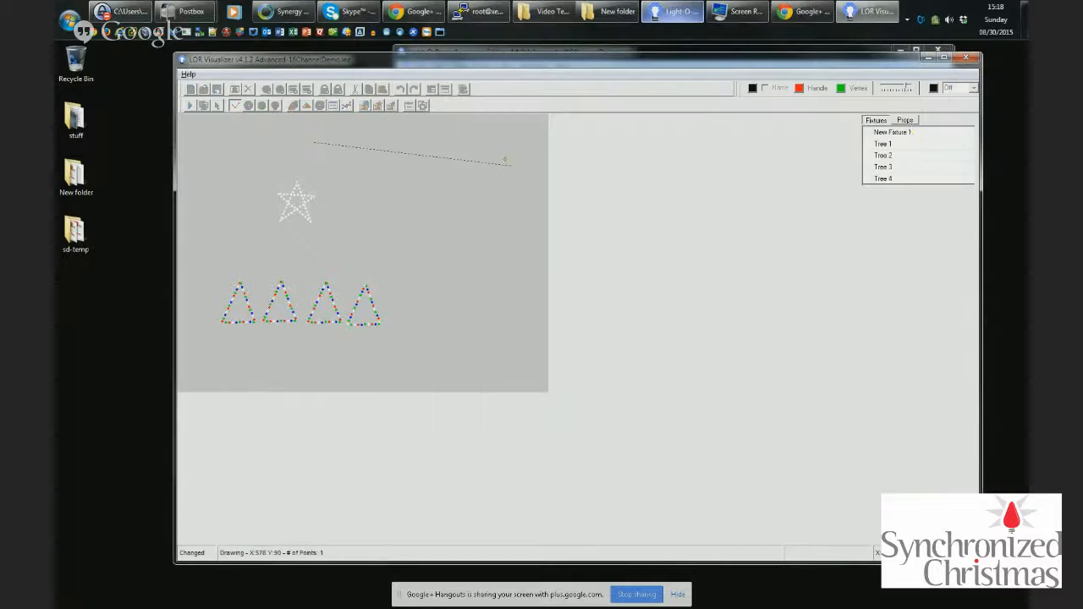
{"action": "double_click", "coordinate": [901, 133]}
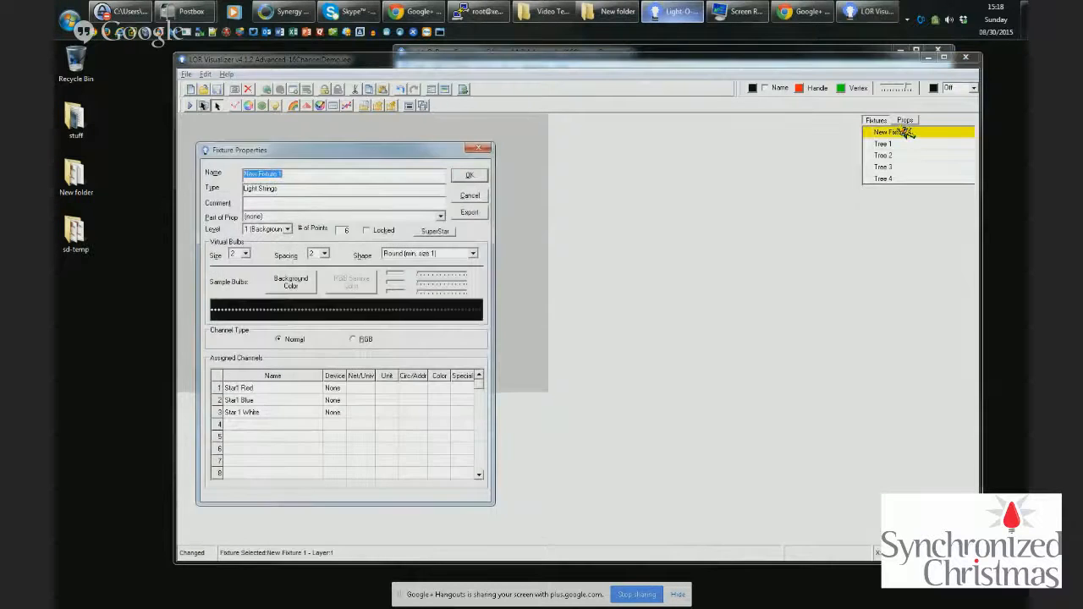
{"action": "key", "text": "Escape"}
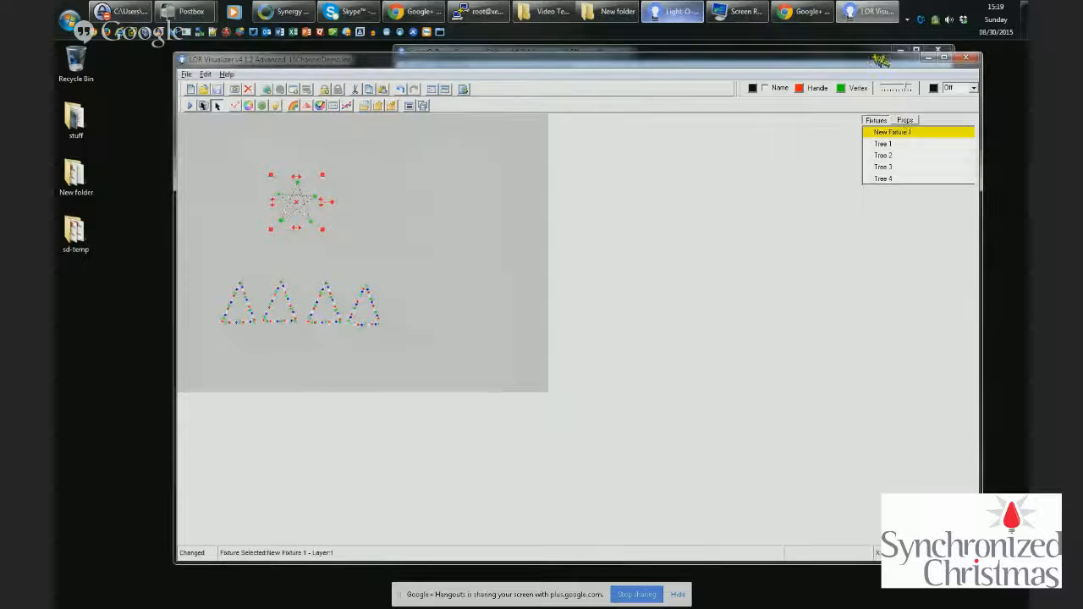
In the Sequence Editor, rename the Tree 1 Blue and Tree 1 White channels as Star 1 Blue and Star 1 White.
{"action": "left_click", "coordinate": [855, 49]}
{"action": "double_click", "coordinate": [547, 157]}
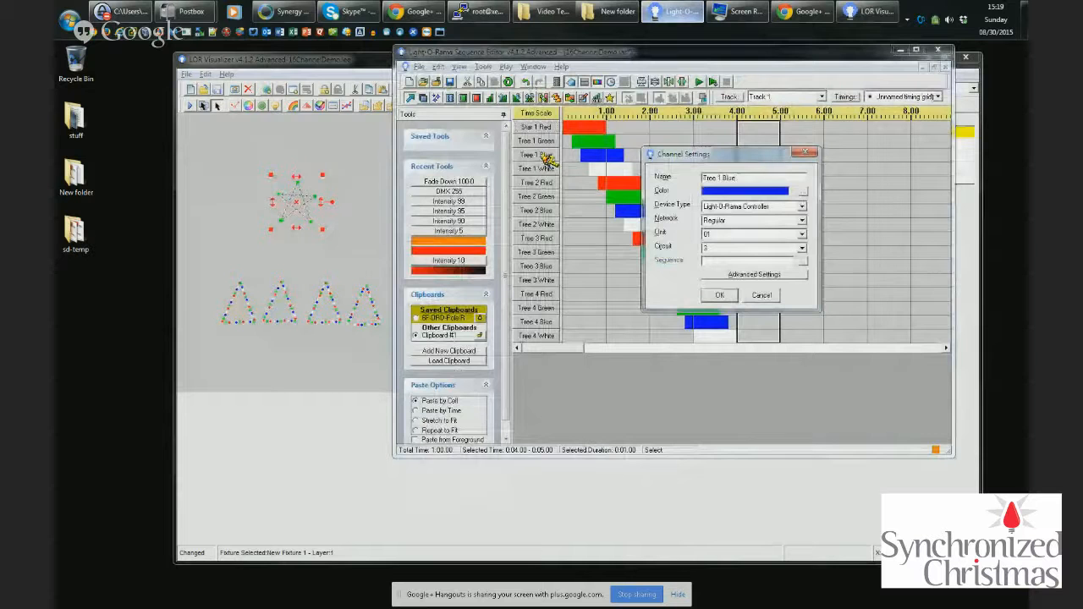
{"action": "key", "text": "Return"}
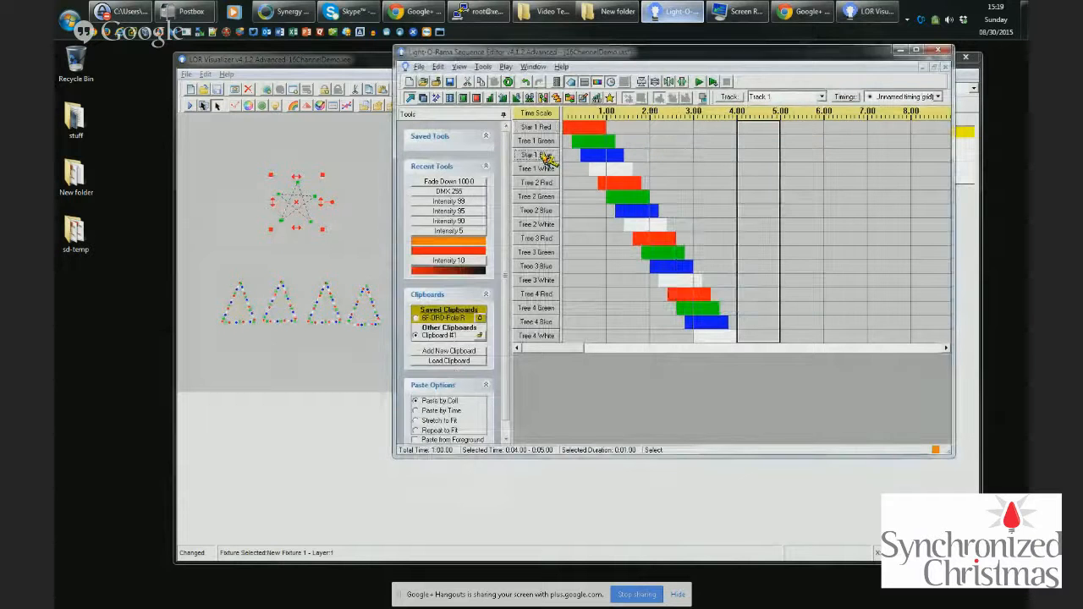
{"action": "double_click", "coordinate": [540, 169]}
{"action": "type", "text": "Star"}
{"action": "key", "text": "Return"}
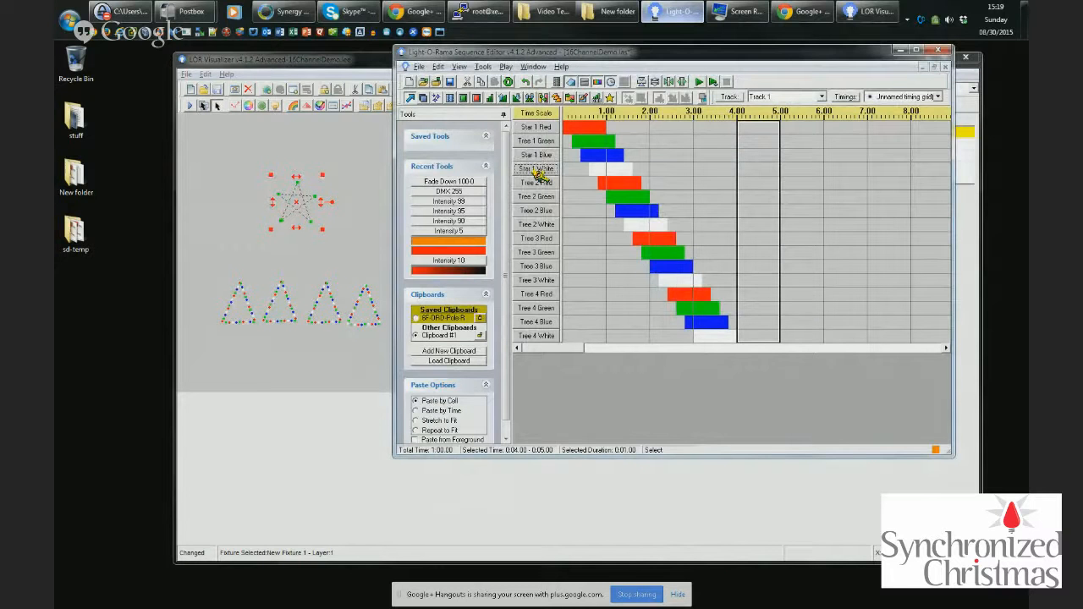
Save the visualization, restart the LOR Visualizer and reopen 16ChannelDemo.lee.
{"action": "left_click", "coordinate": [229, 91]}
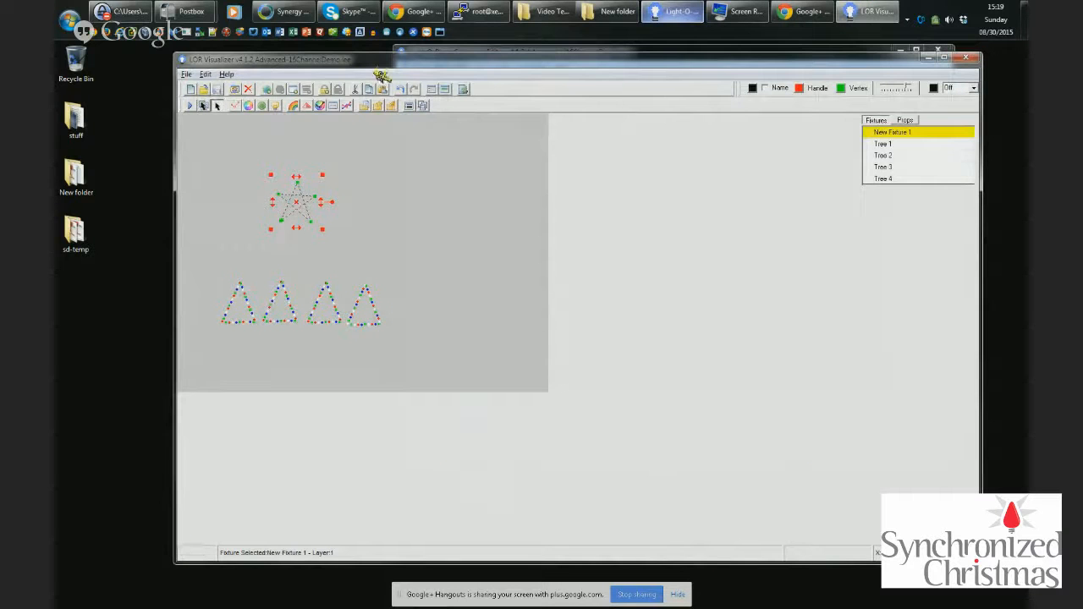
{"action": "left_click", "coordinate": [973, 57]}
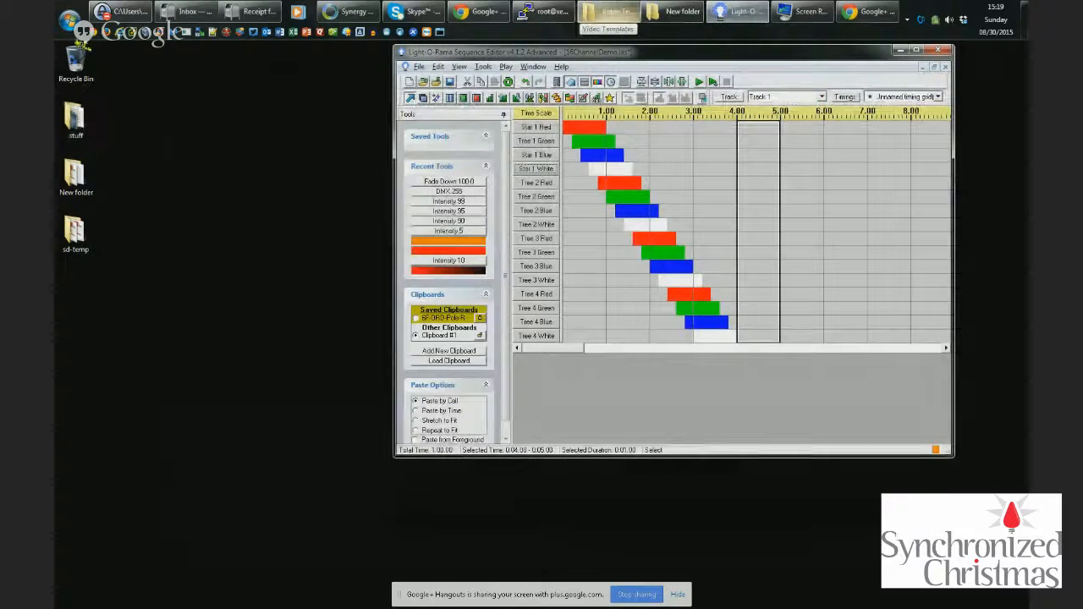
{"action": "left_click", "coordinate": [70, 18]}
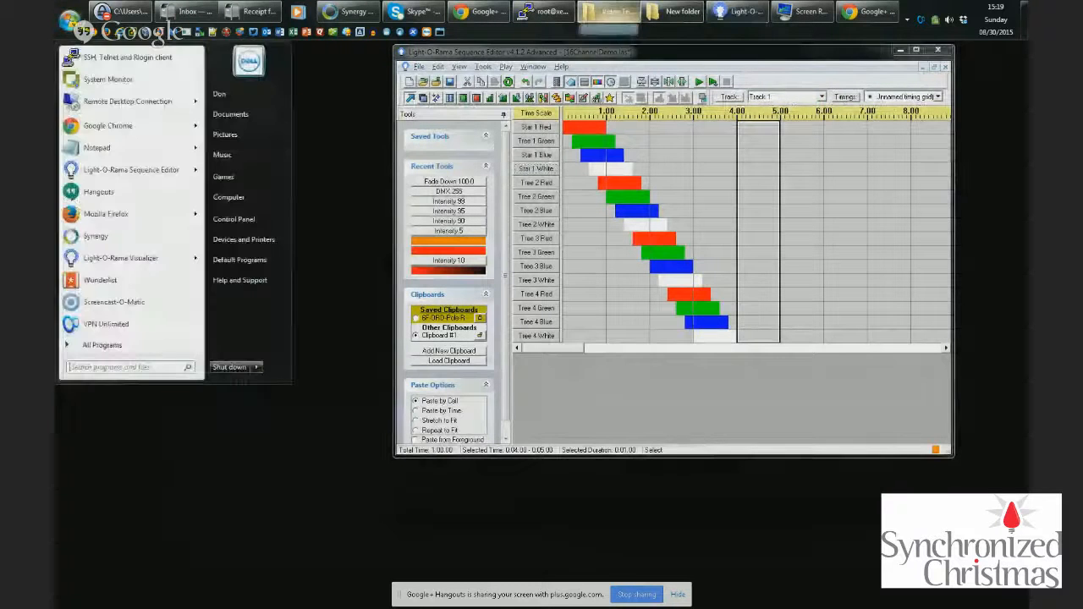
{"action": "left_click", "coordinate": [154, 258]}
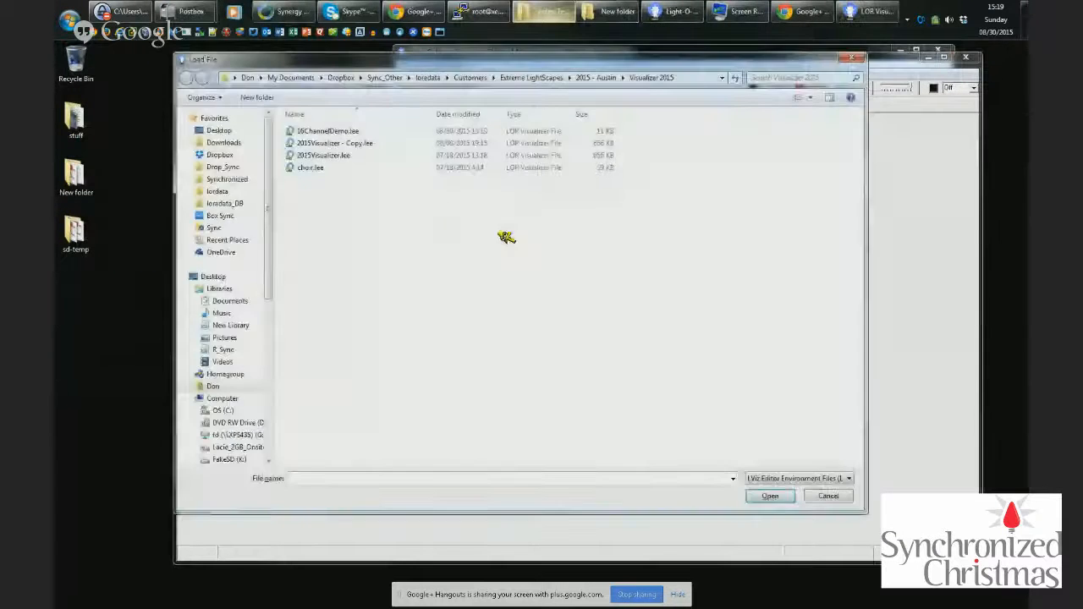
{"action": "left_click", "coordinate": [345, 132]}
{"action": "left_click", "coordinate": [787, 498]}
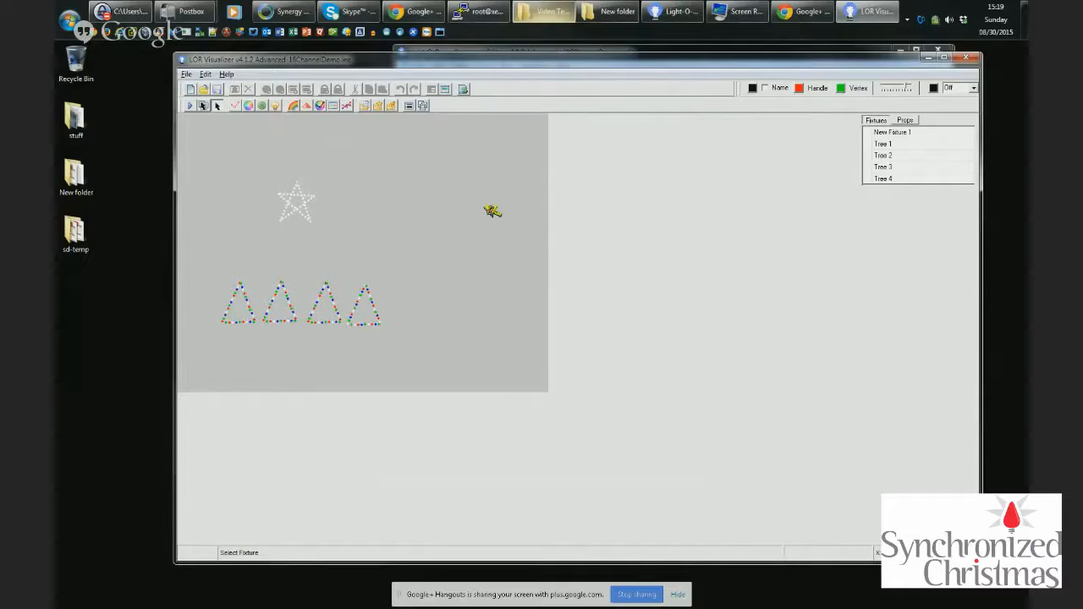
Try to draw a three-point light string beside the star and assign it to a new fixture.
{"action": "left_click", "coordinate": [242, 106]}
{"action": "left_click", "coordinate": [375, 188]}
{"action": "left_click", "coordinate": [437, 193]}
{"action": "double_click", "coordinate": [427, 218]}
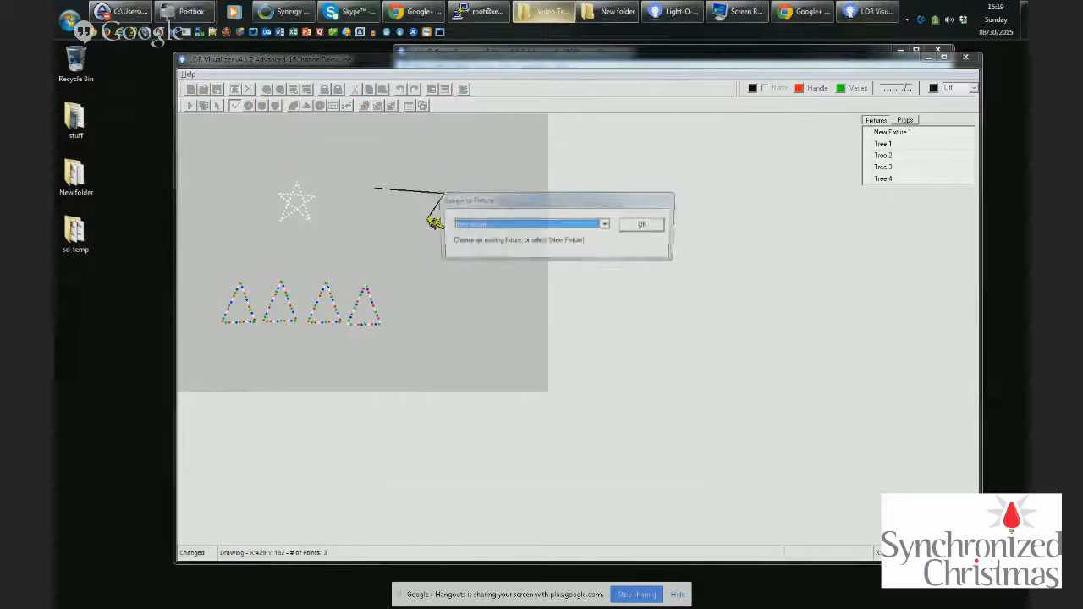
{"action": "left_click", "coordinate": [606, 224]}
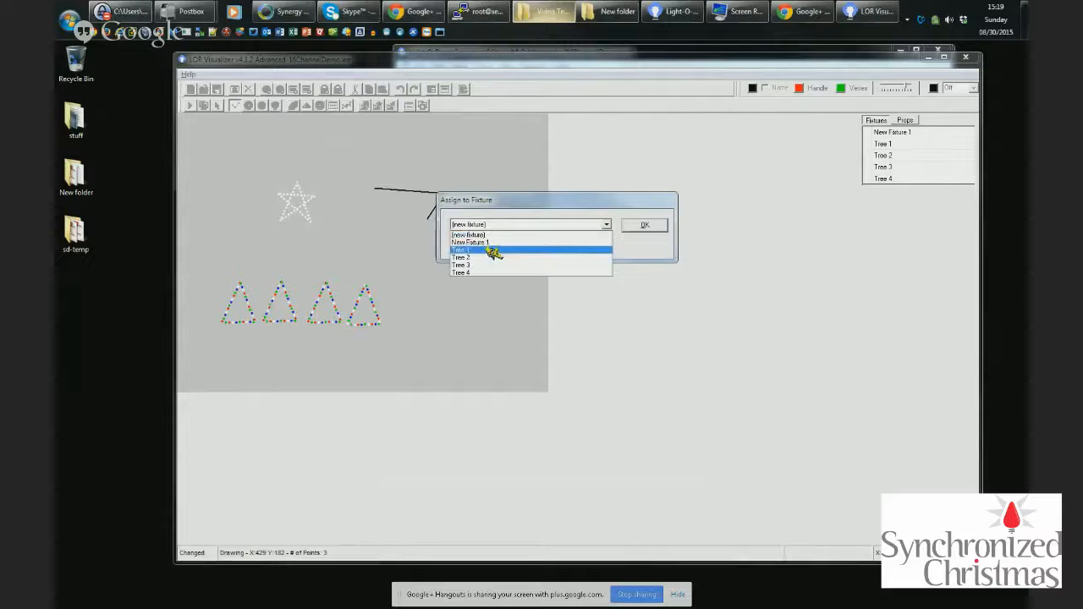
{"action": "left_click", "coordinate": [668, 215]}
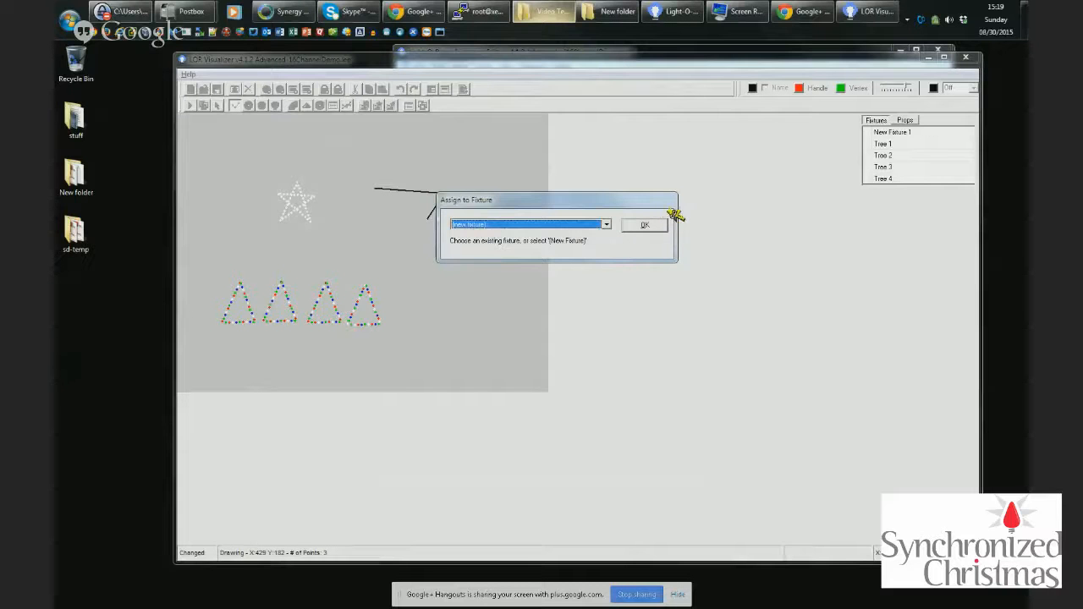
{"action": "left_click", "coordinate": [664, 225]}
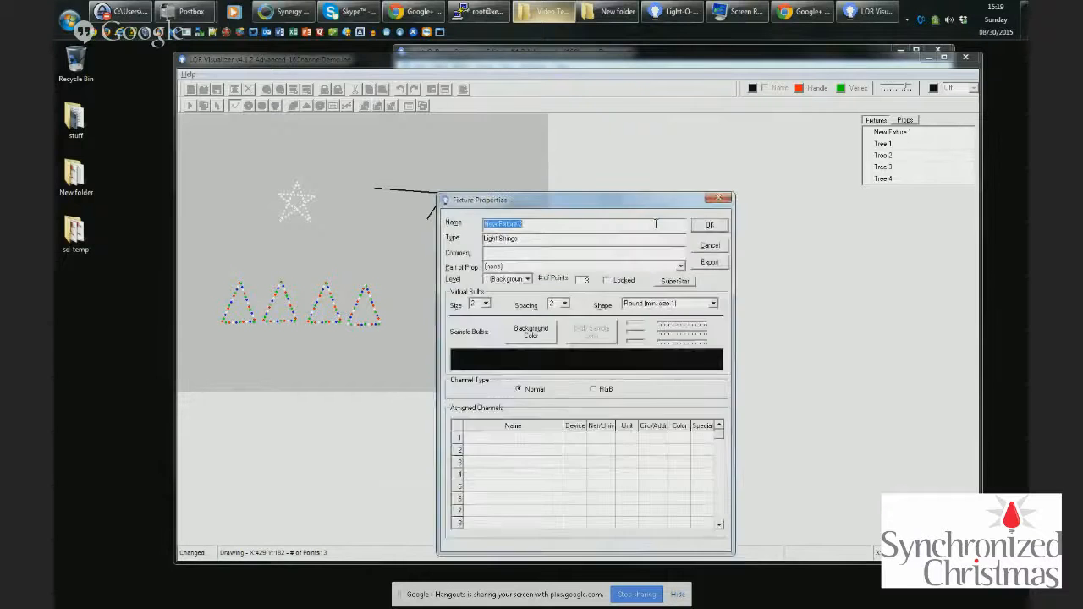
{"action": "left_click", "coordinate": [719, 226]}
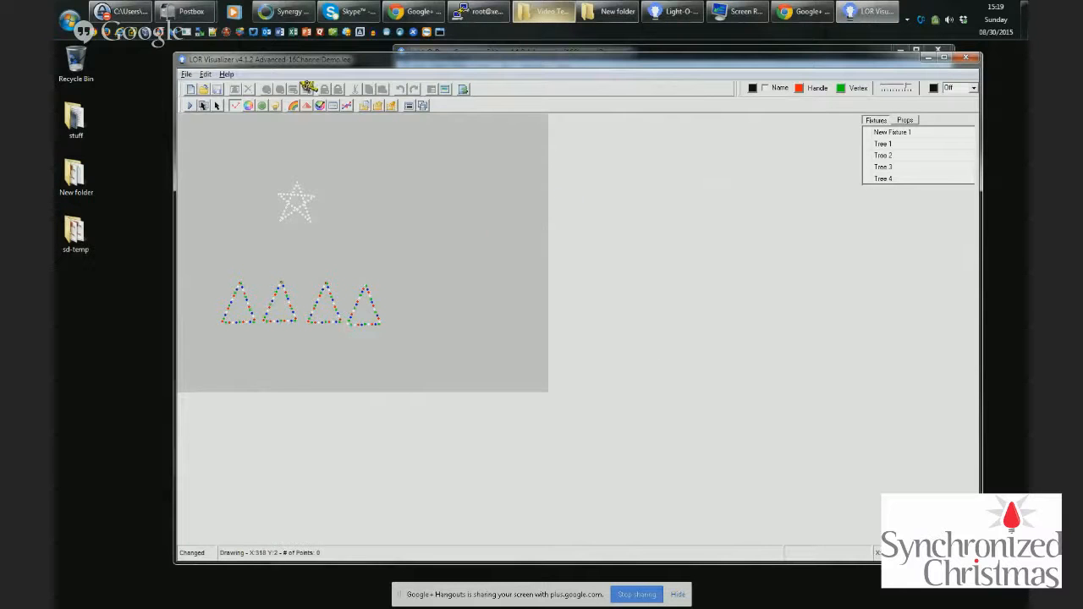
Compare the channel assignments in the star fixture's properties with those of Tree 1.
{"action": "left_click", "coordinate": [207, 75]}
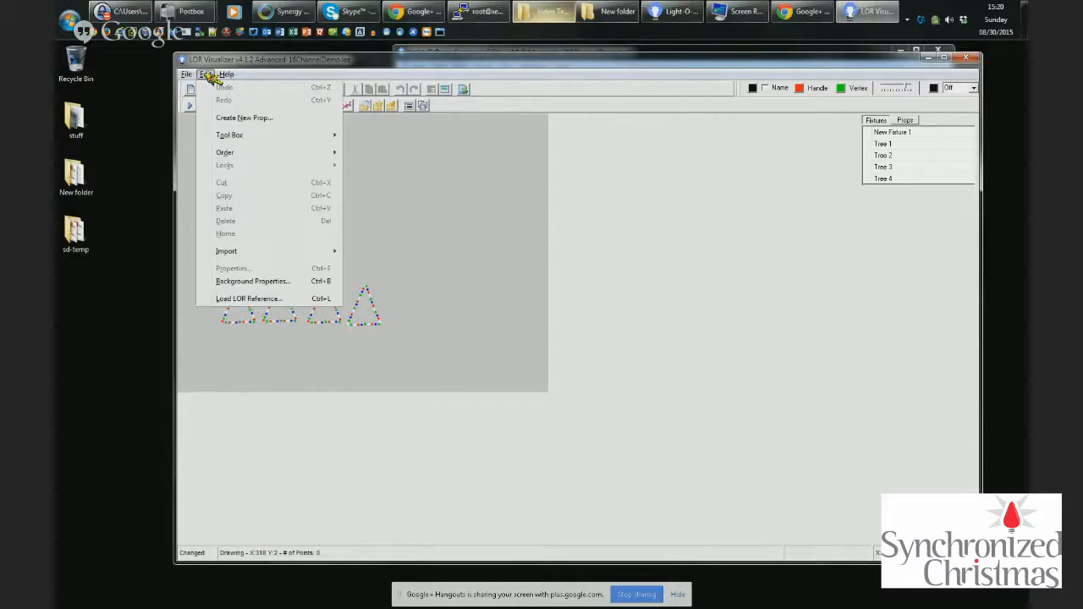
{"action": "left_click", "coordinate": [541, 241]}
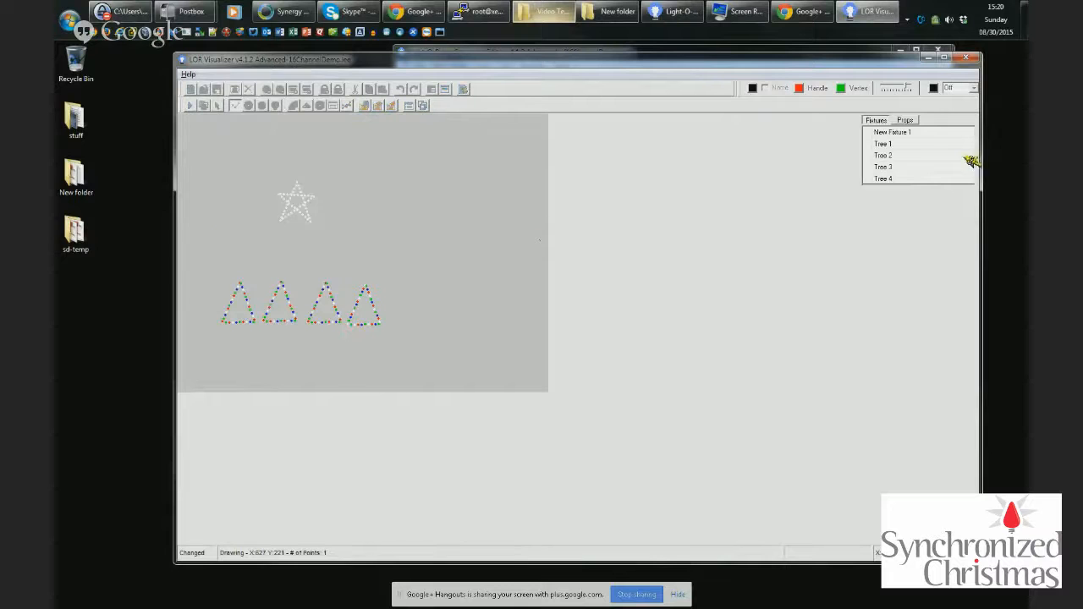
{"action": "double_click", "coordinate": [899, 133]}
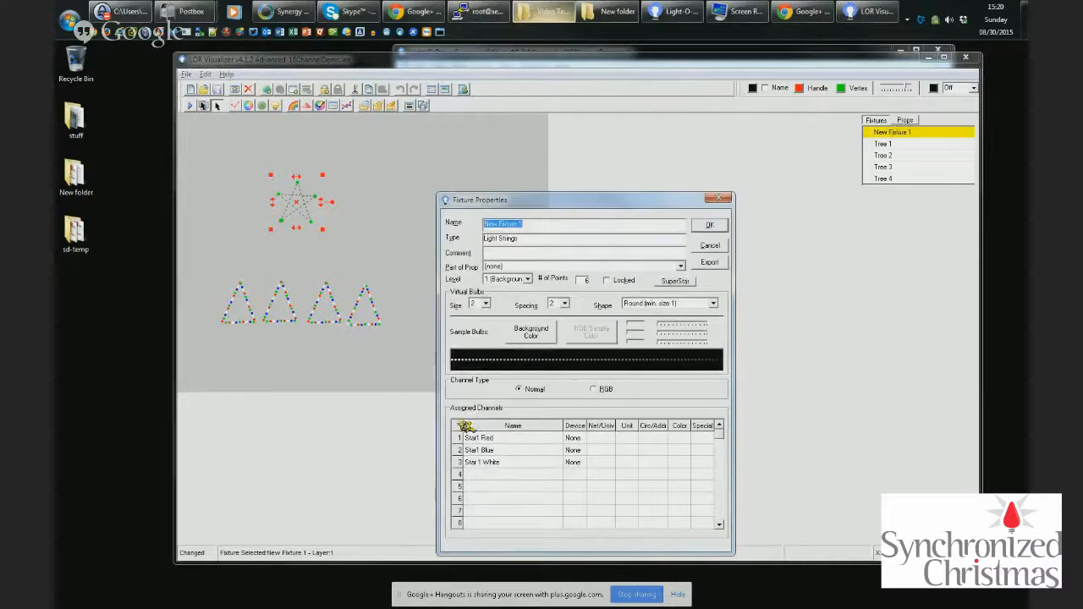
{"action": "key", "text": "Escape"}
{"action": "double_click", "coordinate": [884, 144]}
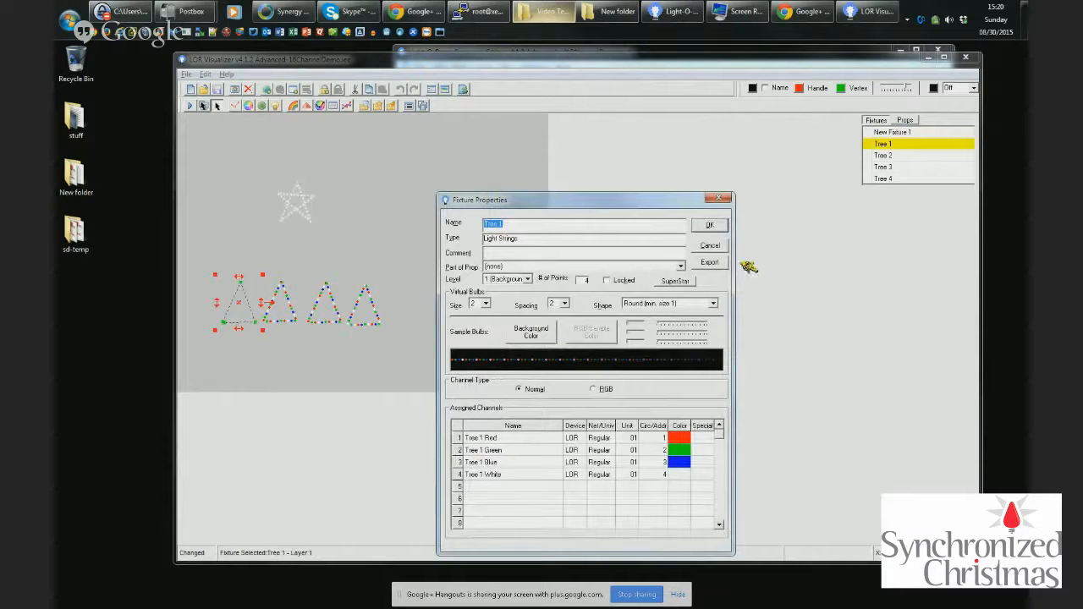
{"action": "key", "text": "Escape"}
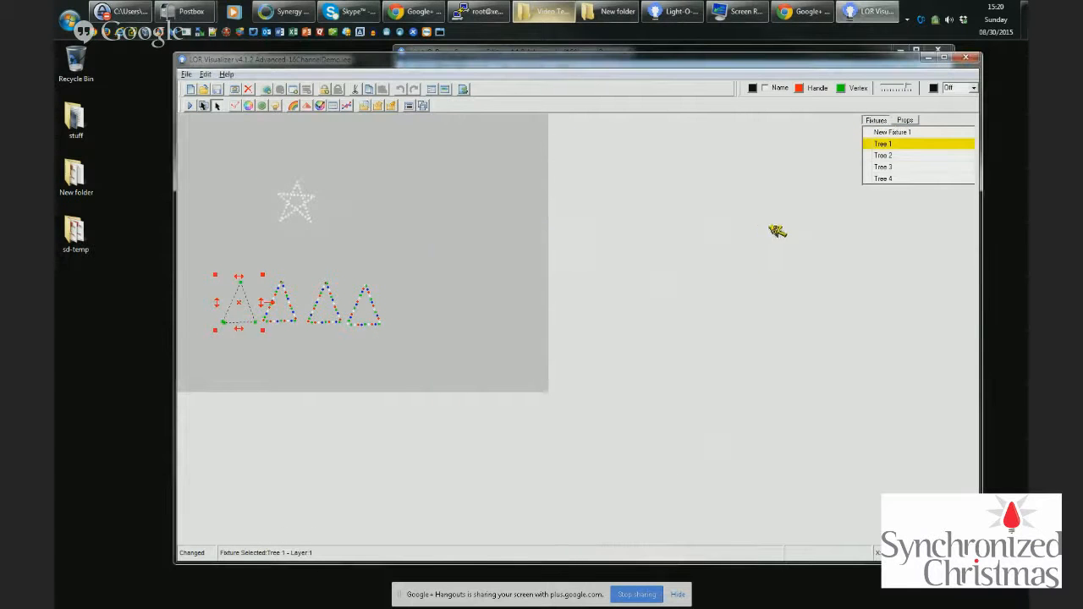
Load the 16ChannelDemo.las sequence as the visualization's LOR reference file.
{"action": "left_click", "coordinate": [207, 74]}
{"action": "left_click", "coordinate": [273, 301]}
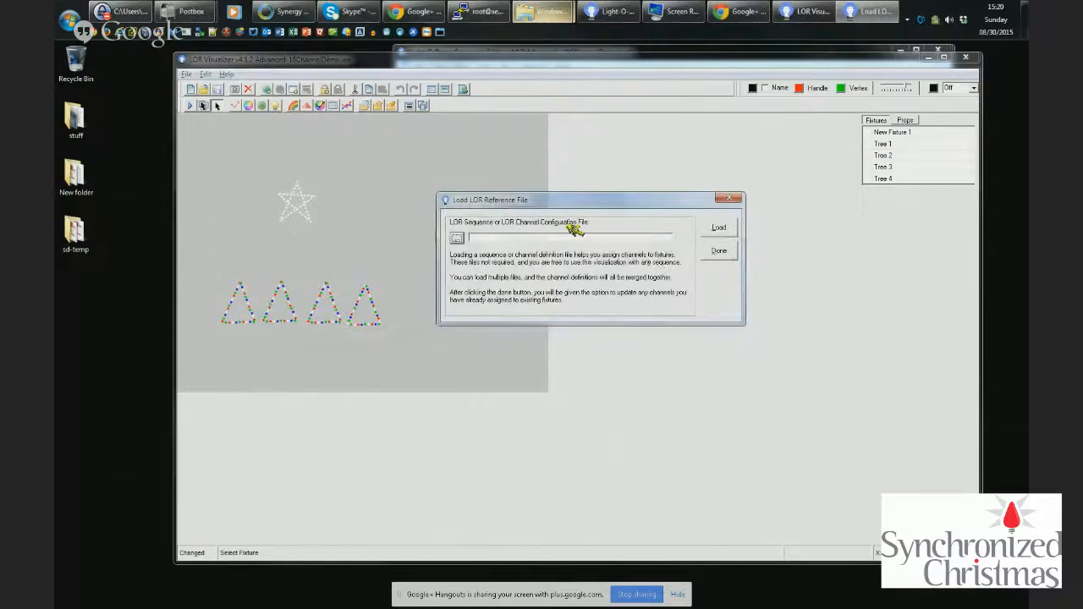
{"action": "left_click", "coordinate": [457, 238]}
{"action": "double_click", "coordinate": [511, 238]}
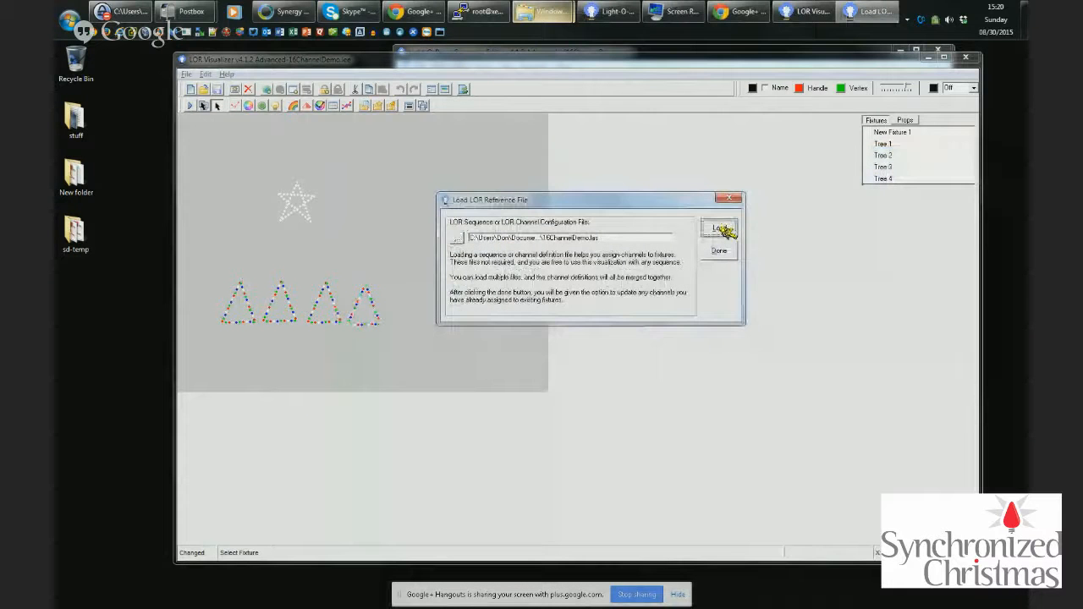
{"action": "left_click", "coordinate": [720, 229]}
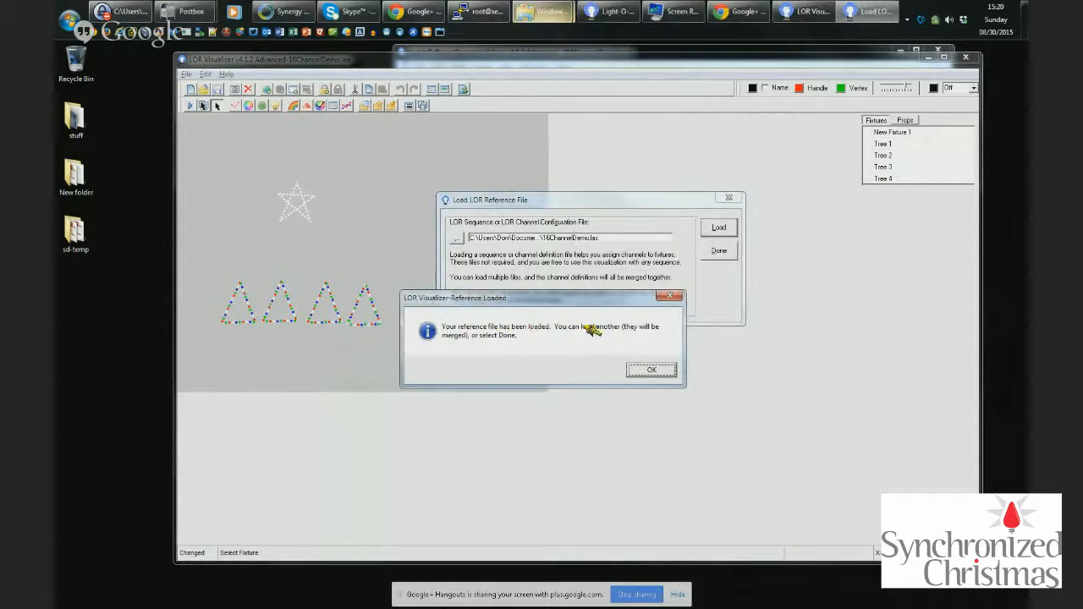
{"action": "left_click", "coordinate": [672, 370]}
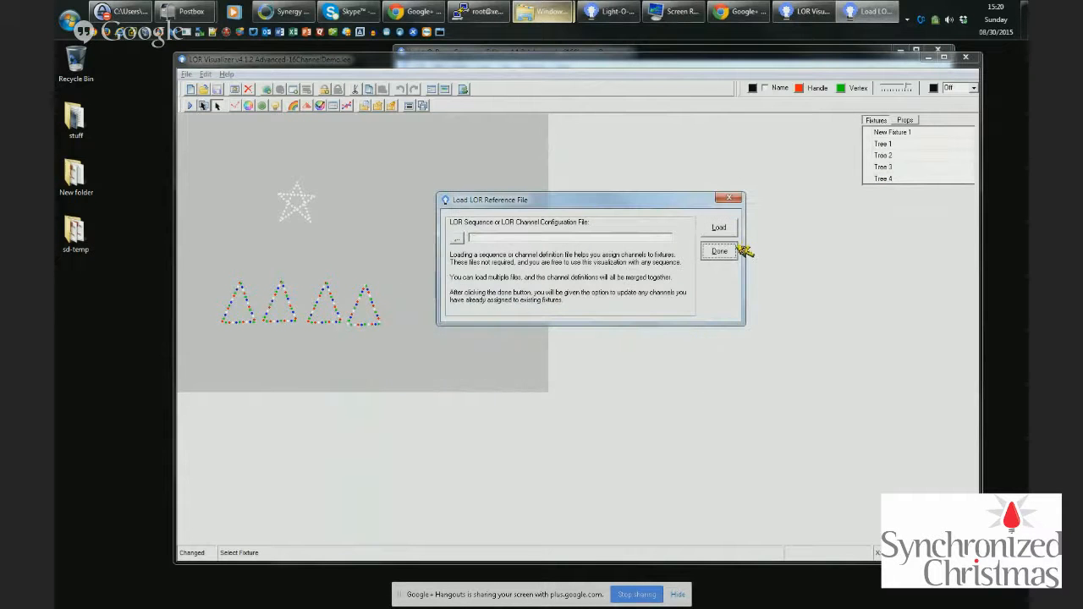
Finish the reference loading and update the existing fixture channels by matching them on name.
{"action": "left_click", "coordinate": [733, 250]}
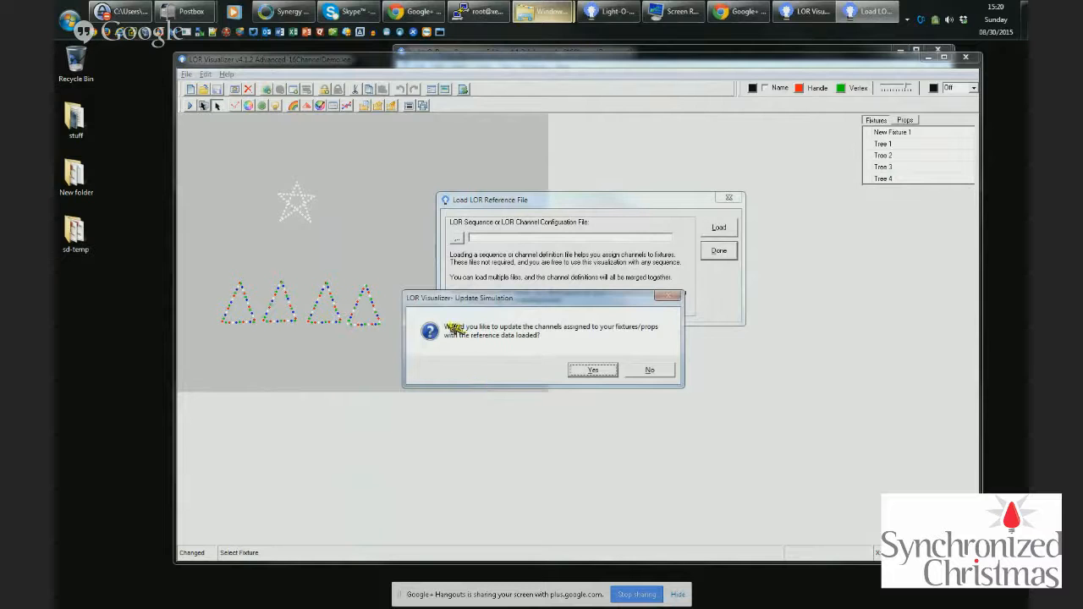
{"action": "left_click", "coordinate": [572, 372]}
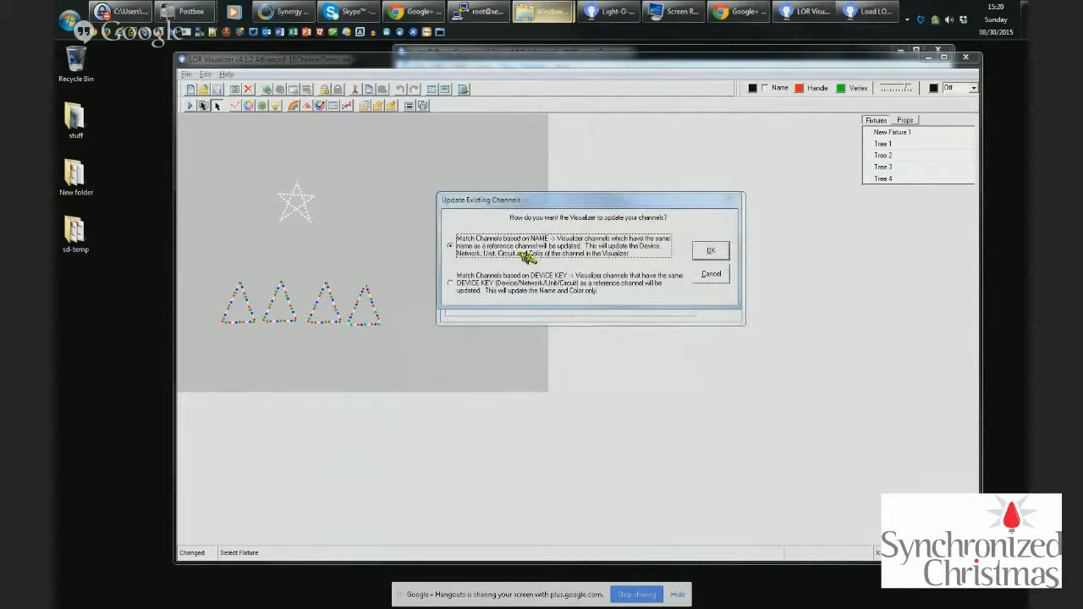
{"action": "left_click", "coordinate": [725, 254]}
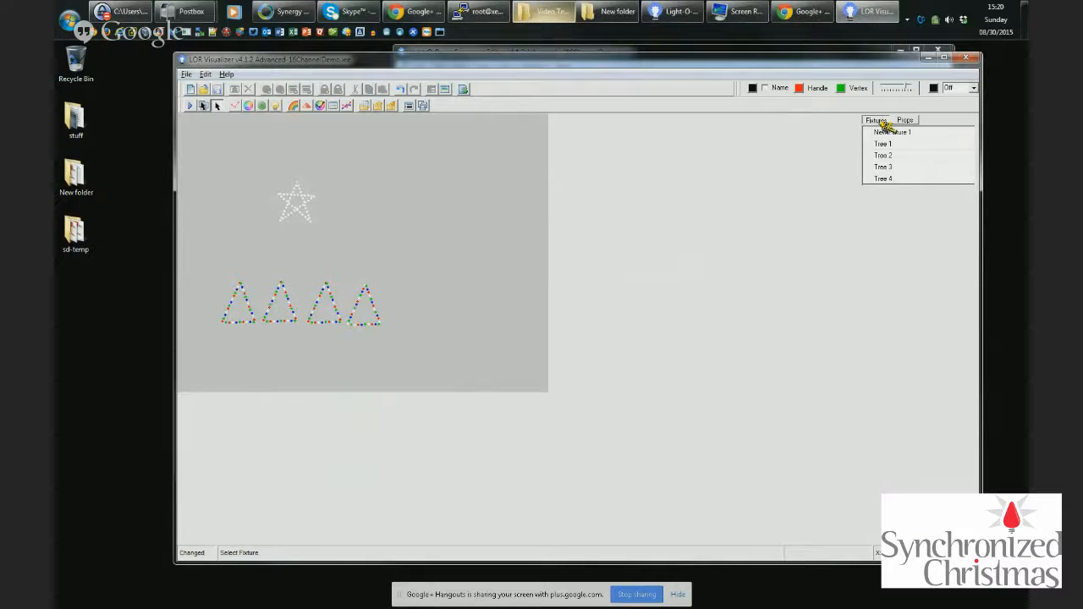
Compare the star fixture's assigned channels with the channel names in the Sequence Editor, leaving the fixture unchanged.
{"action": "double_click", "coordinate": [912, 132]}
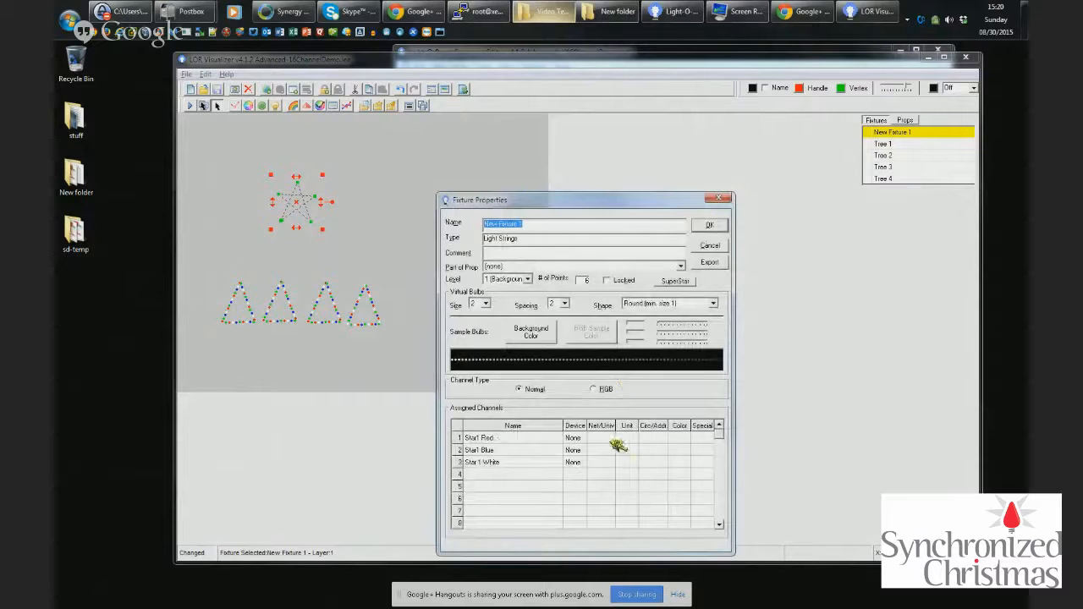
{"action": "left_click", "coordinate": [853, 11]}
{"action": "left_click", "coordinate": [689, 12]}
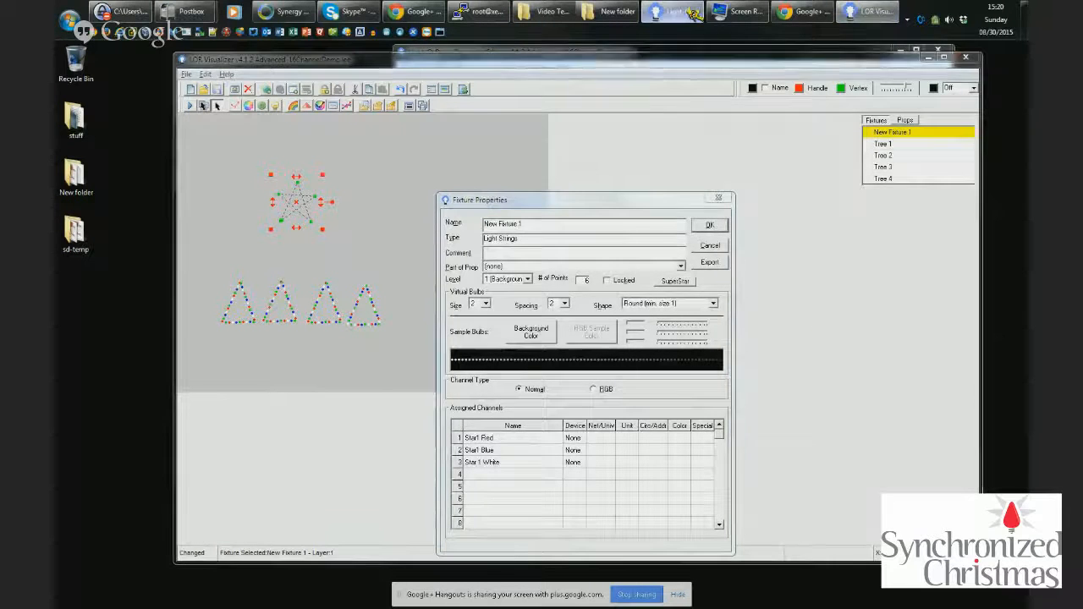
{"action": "left_click_drag", "start_coordinate": [639, 54], "coordinate": [397, 69]}
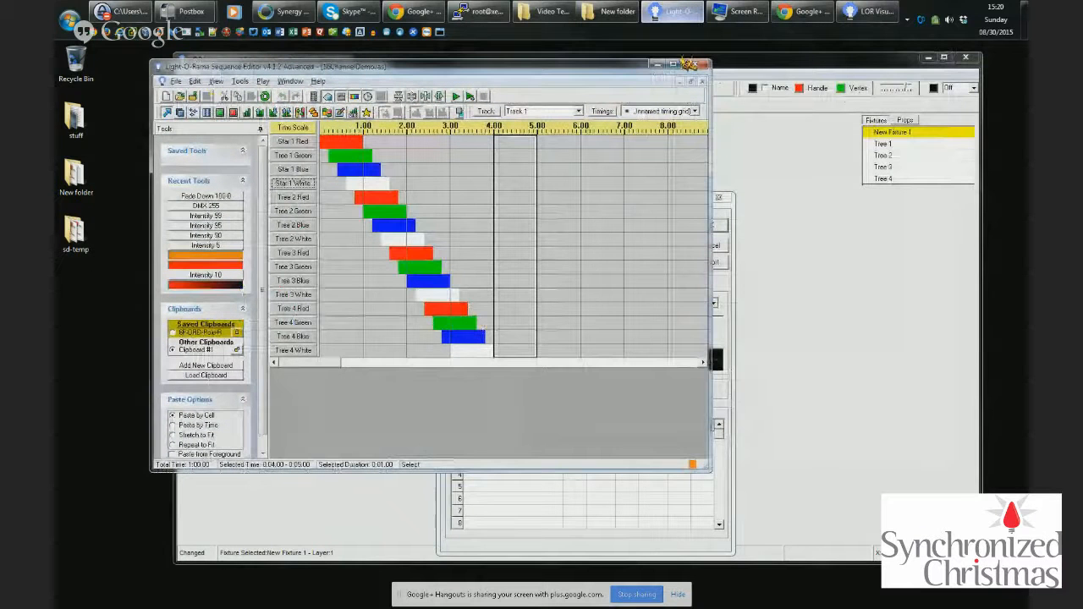
{"action": "left_click_drag", "start_coordinate": [541, 68], "coordinate": [783, 62]}
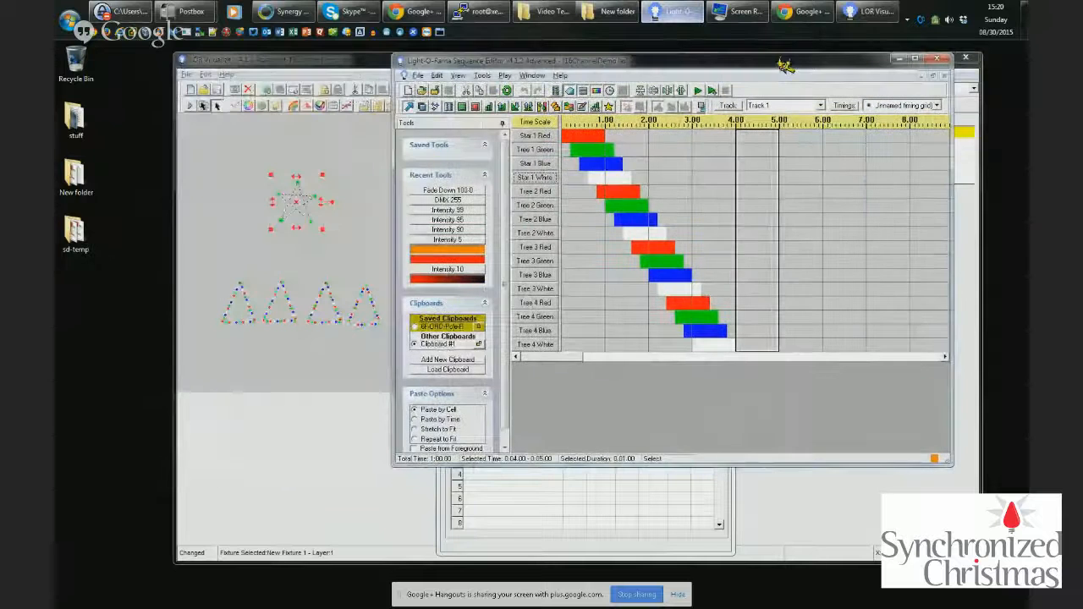
{"action": "left_click", "coordinate": [251, 477]}
{"action": "left_click", "coordinate": [721, 248]}
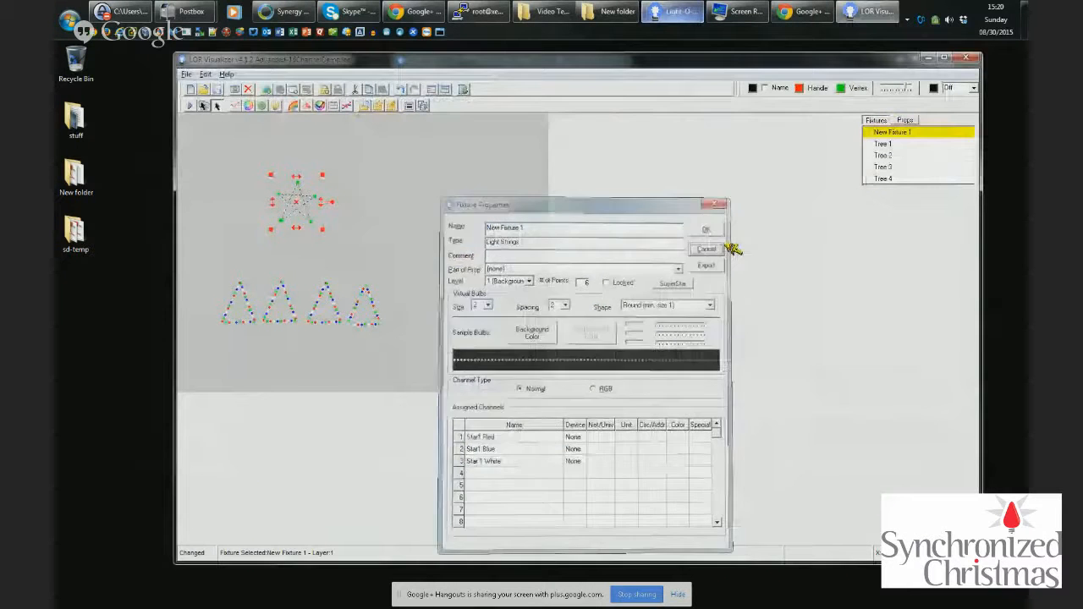
Close the LOR Visualizer without saving, restart it and reopen the 16ChannelDemo visualization.
{"action": "left_click", "coordinate": [966, 58]}
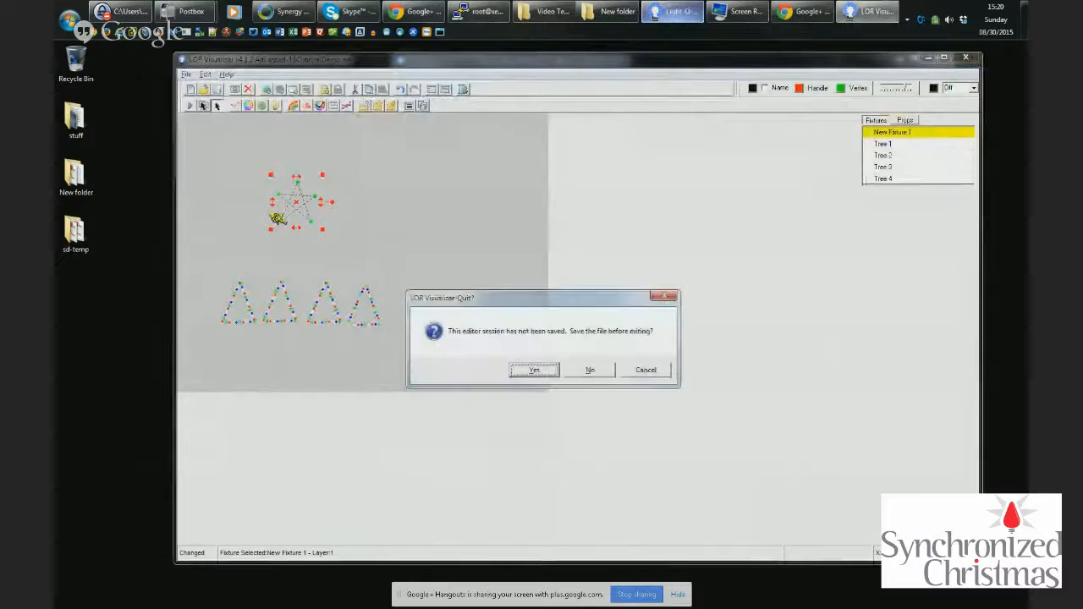
{"action": "left_click", "coordinate": [593, 370]}
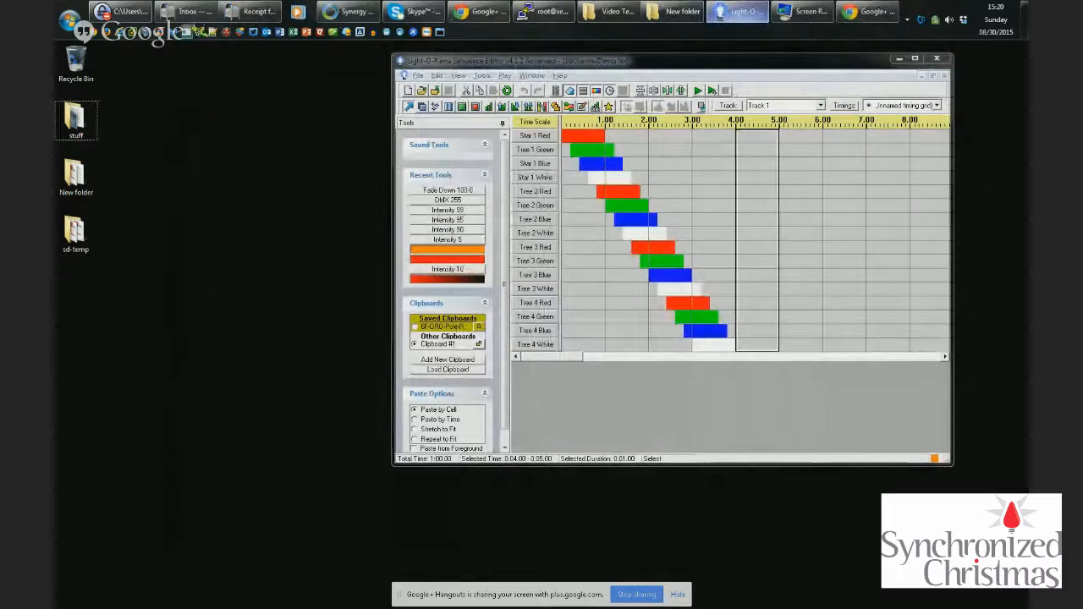
{"action": "left_click", "coordinate": [69, 18]}
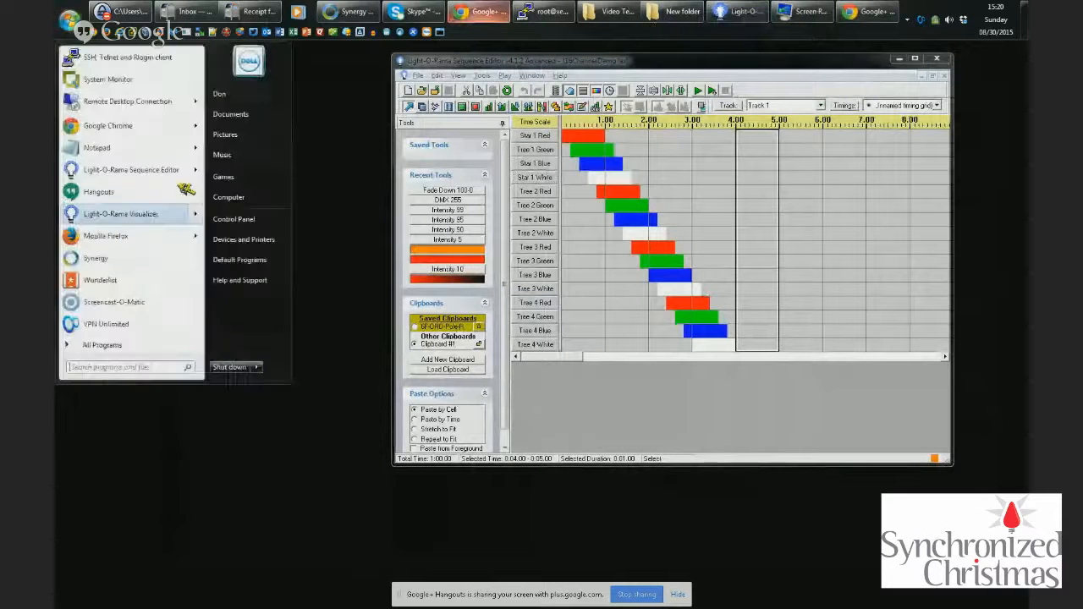
{"action": "left_click", "coordinate": [196, 207]}
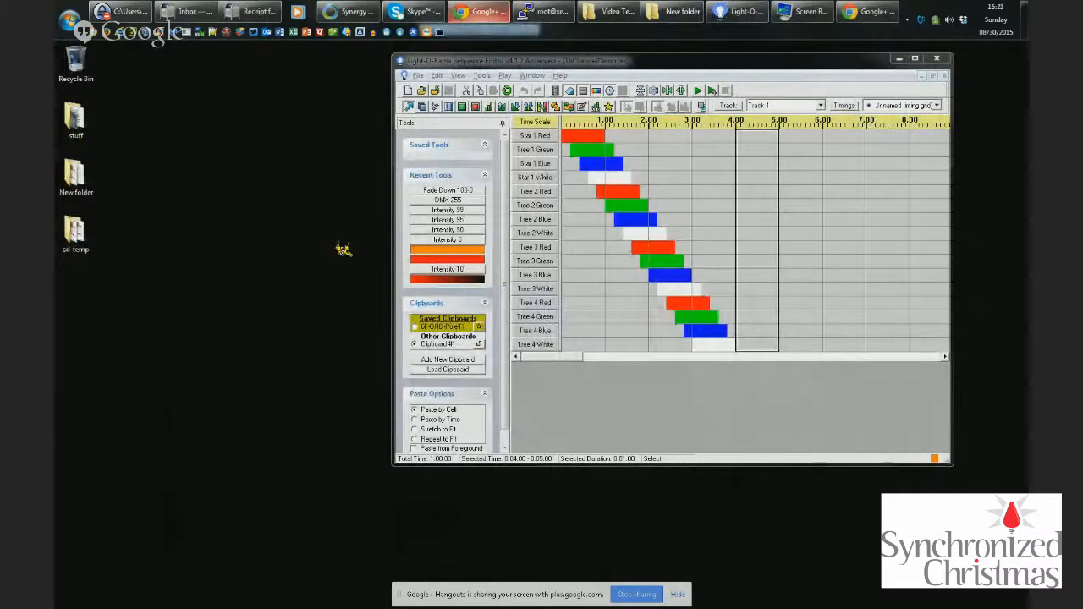
{"action": "left_click", "coordinate": [758, 7]}
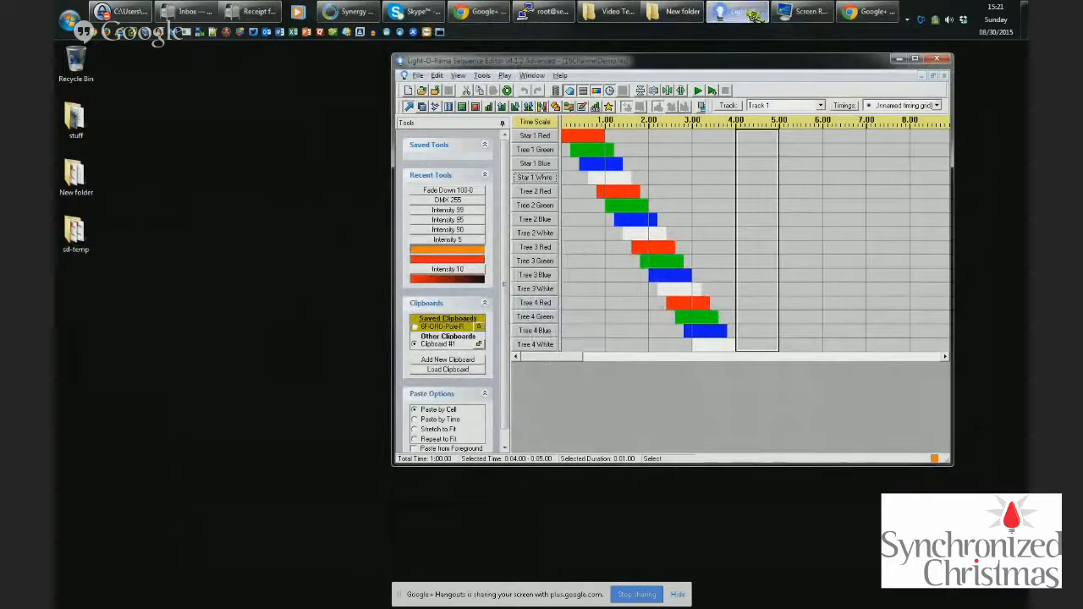
{"action": "left_click", "coordinate": [70, 19]}
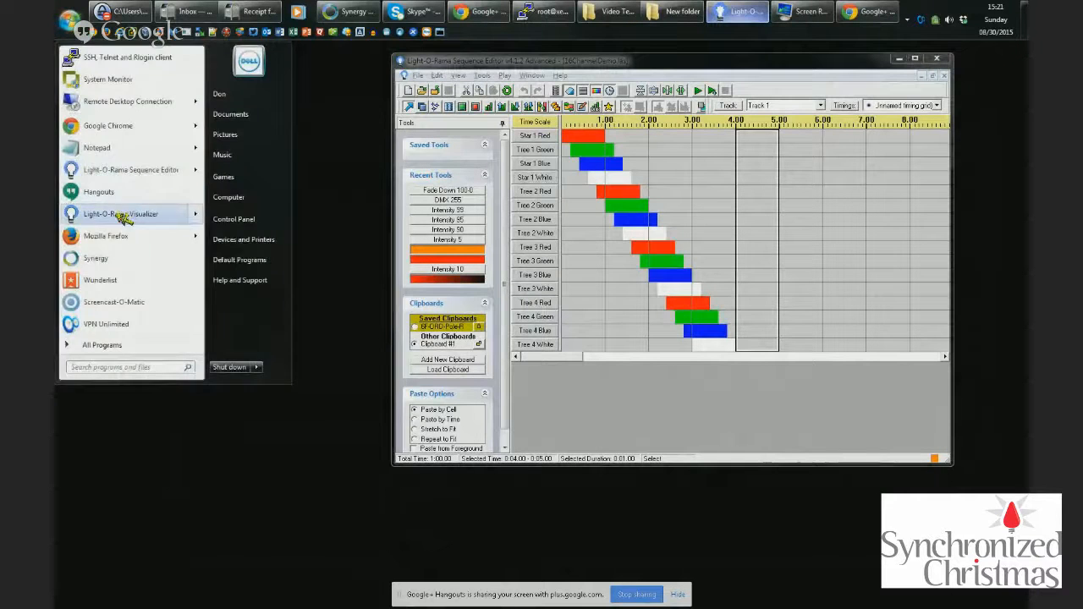
{"action": "left_click", "coordinate": [120, 216]}
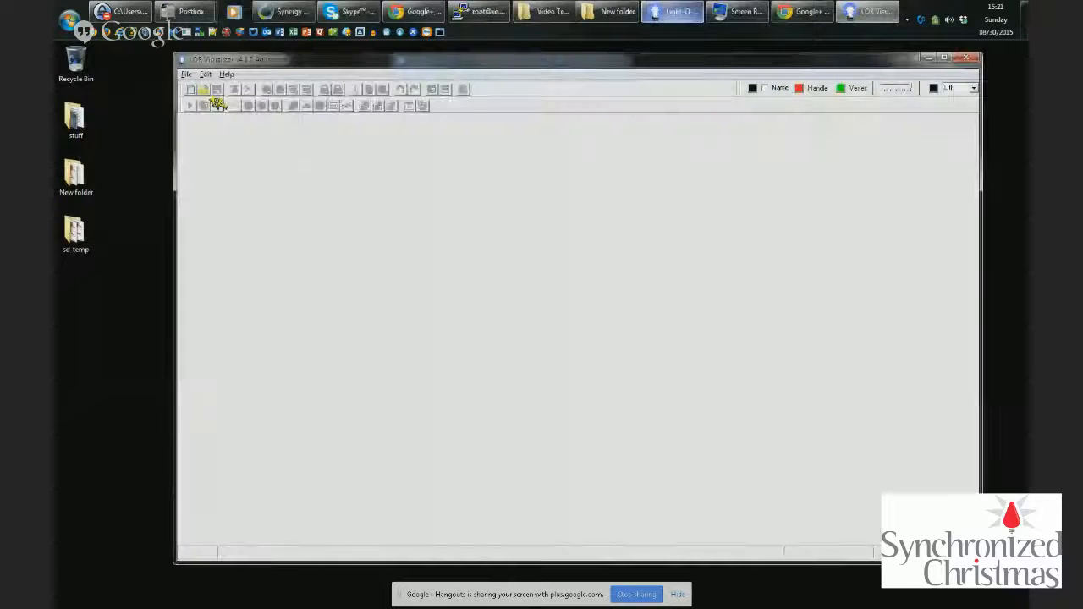
{"action": "left_click", "coordinate": [206, 91]}
{"action": "double_click", "coordinate": [343, 133]}
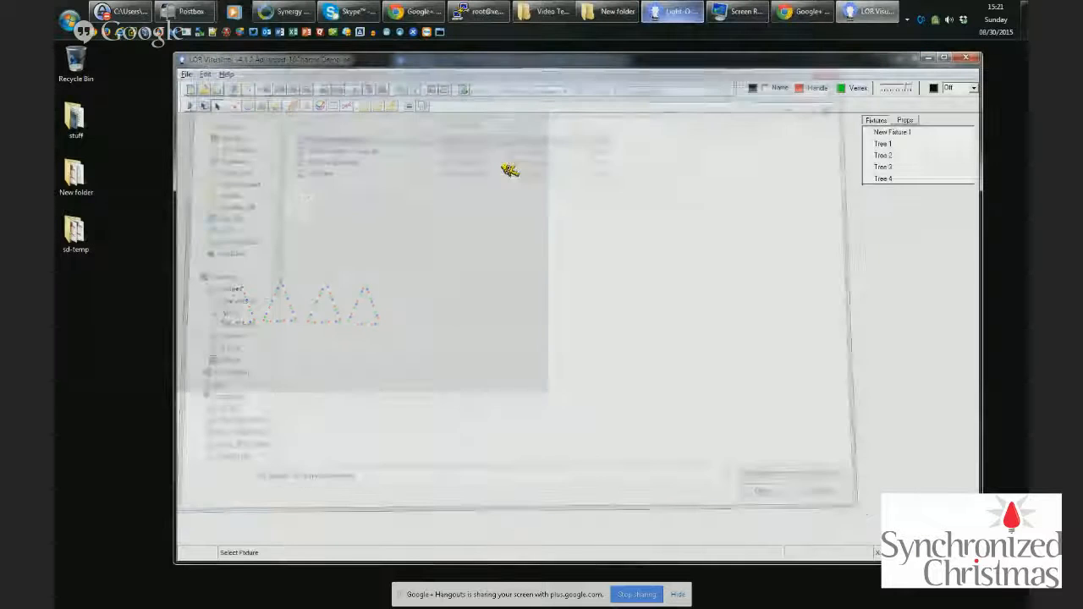
Load the 16ChannelDemo.las sequence as the LOR reference file for the reopened visualization.
{"action": "left_click", "coordinate": [205, 74]}
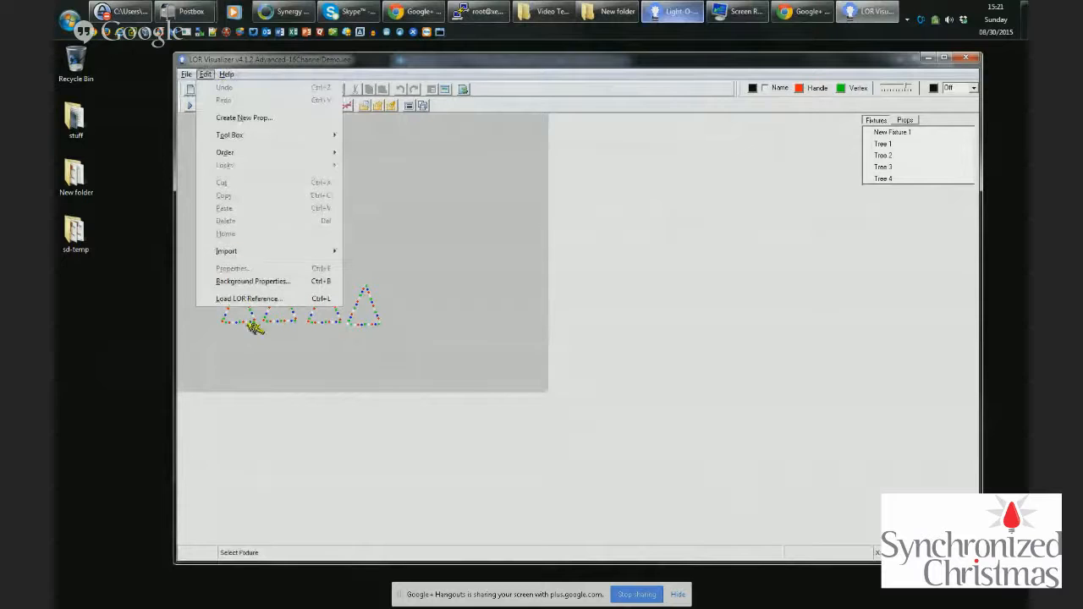
{"action": "left_click", "coordinate": [262, 299]}
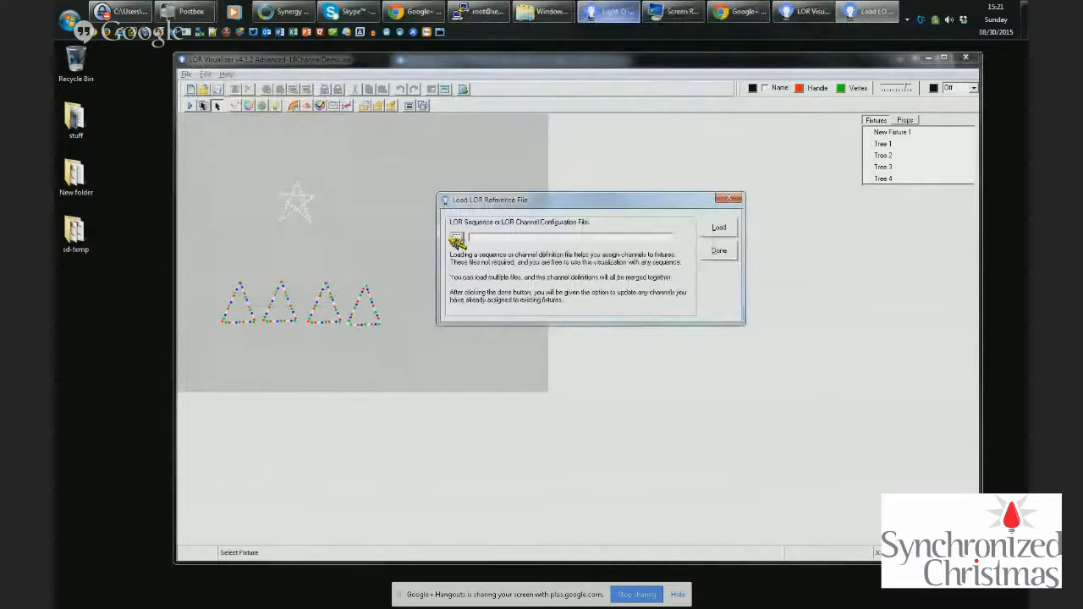
{"action": "left_click", "coordinate": [457, 239]}
{"action": "left_click", "coordinate": [507, 235]}
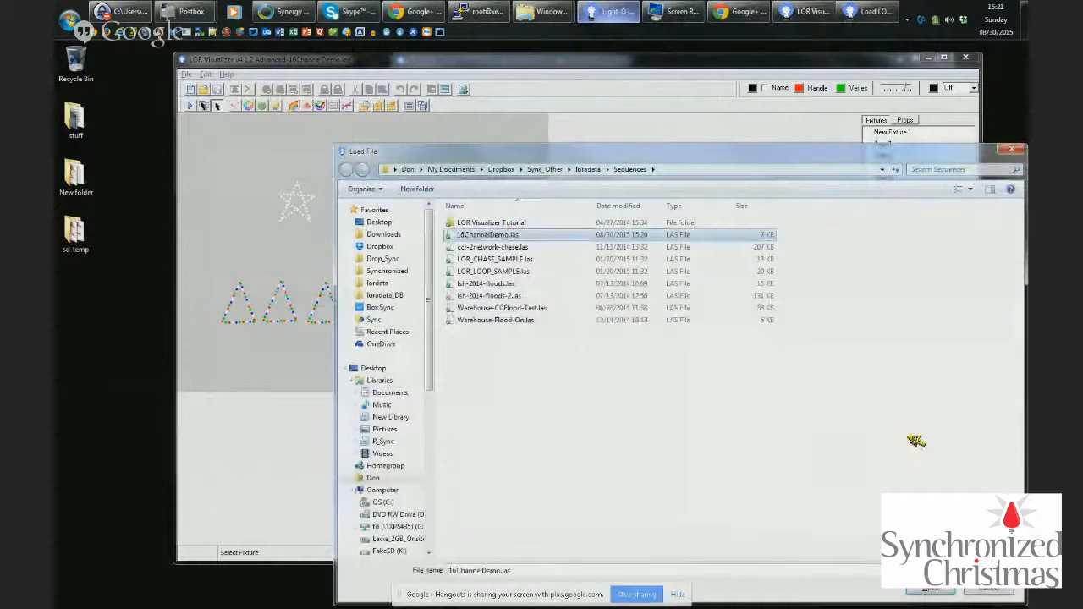
{"action": "left_click", "coordinate": [931, 590]}
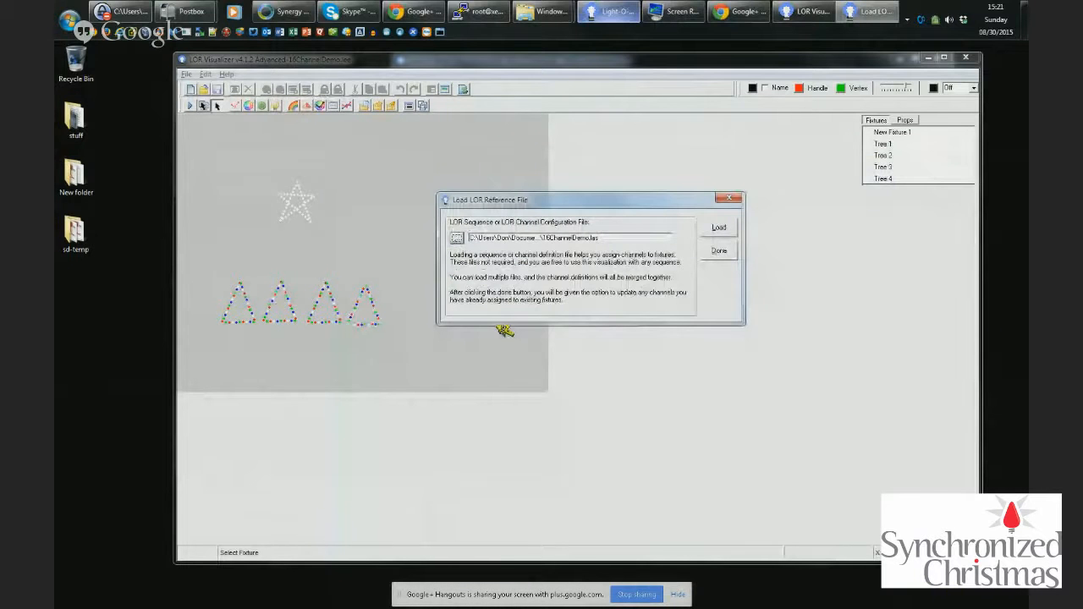
{"action": "left_click", "coordinate": [725, 227]}
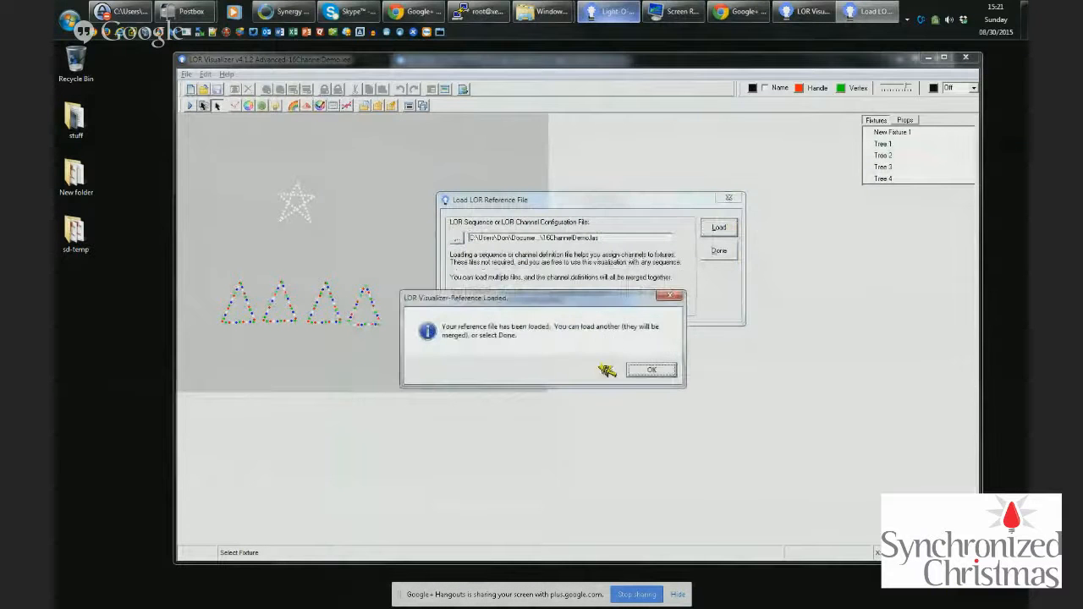
{"action": "left_click", "coordinate": [648, 374]}
Finish the reference loading and update the fixtures' existing channels by matching them on name.
{"action": "left_click", "coordinate": [717, 250]}
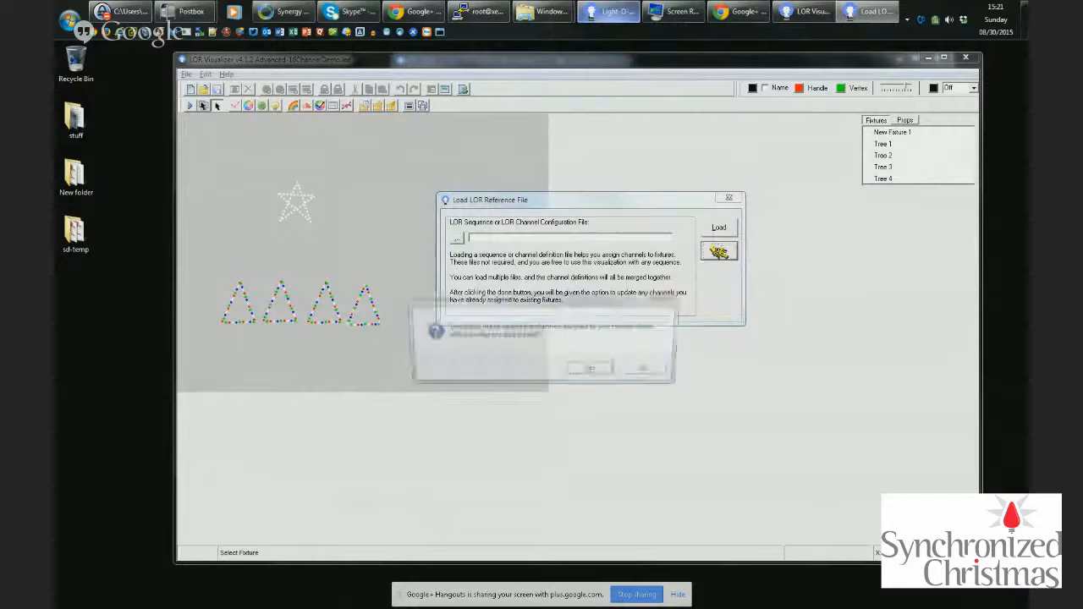
{"action": "left_click", "coordinate": [603, 374]}
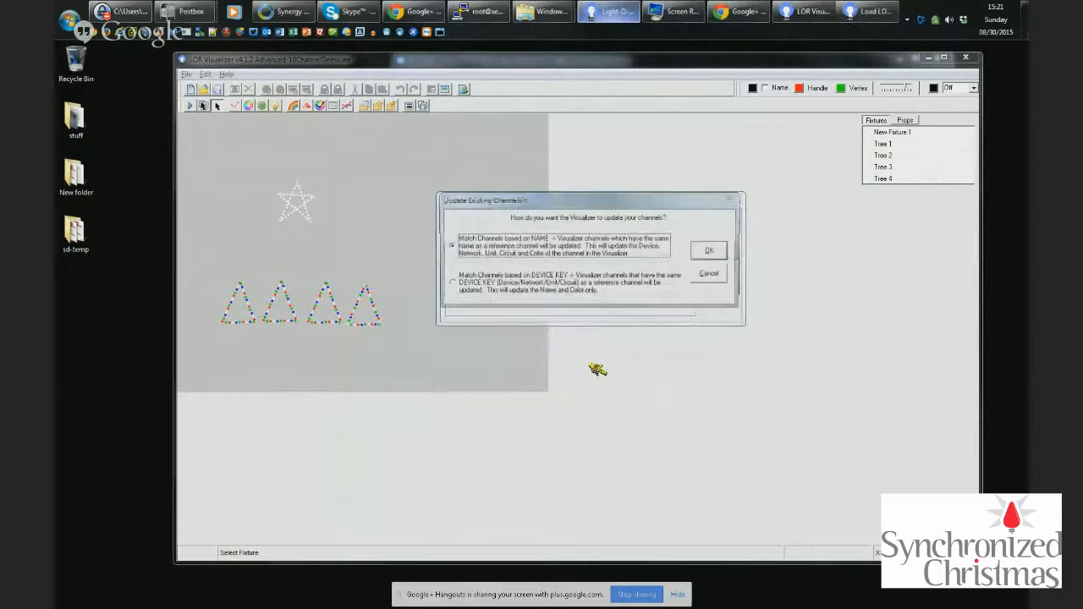
{"action": "left_click", "coordinate": [715, 251]}
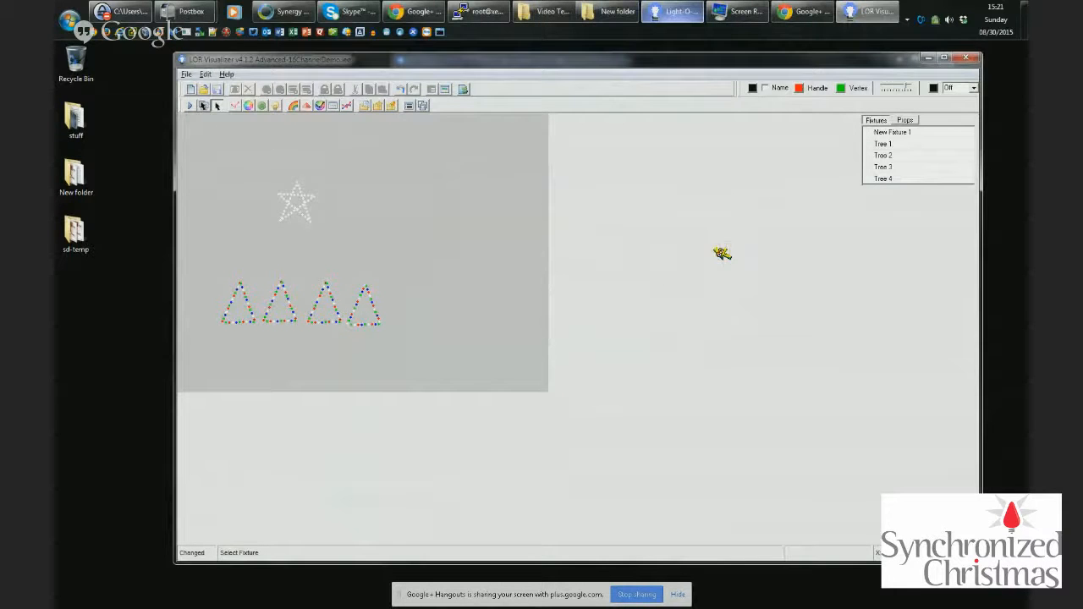
Check the star fixture's channel assignments and compare its channel names with the Star 1 channels in the Sequence Editor.
{"action": "double_click", "coordinate": [900, 145]}
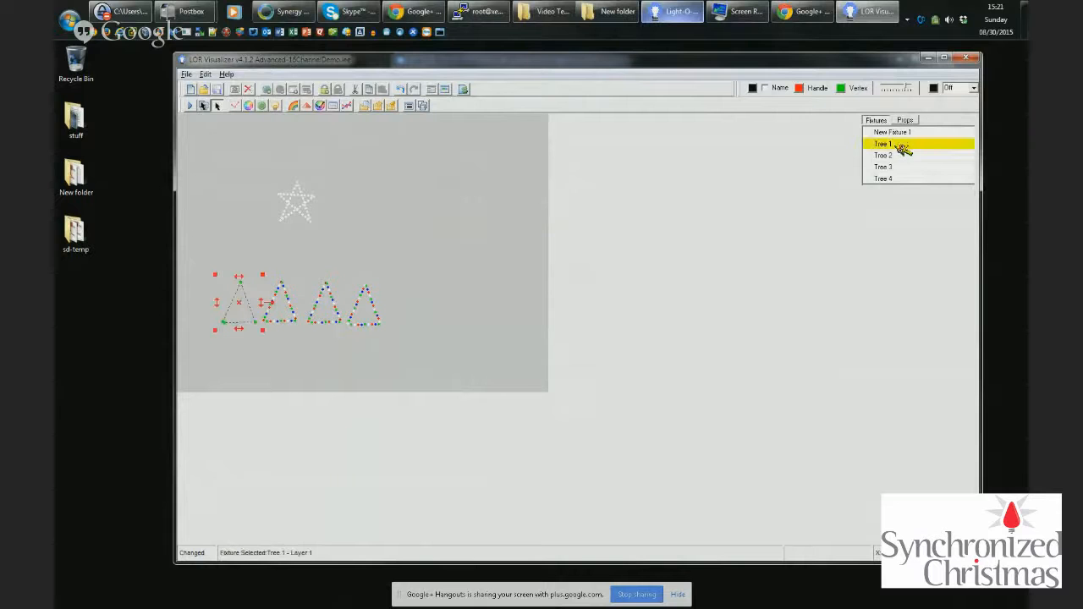
{"action": "key", "text": "Escape"}
{"action": "left_click", "coordinate": [902, 133]}
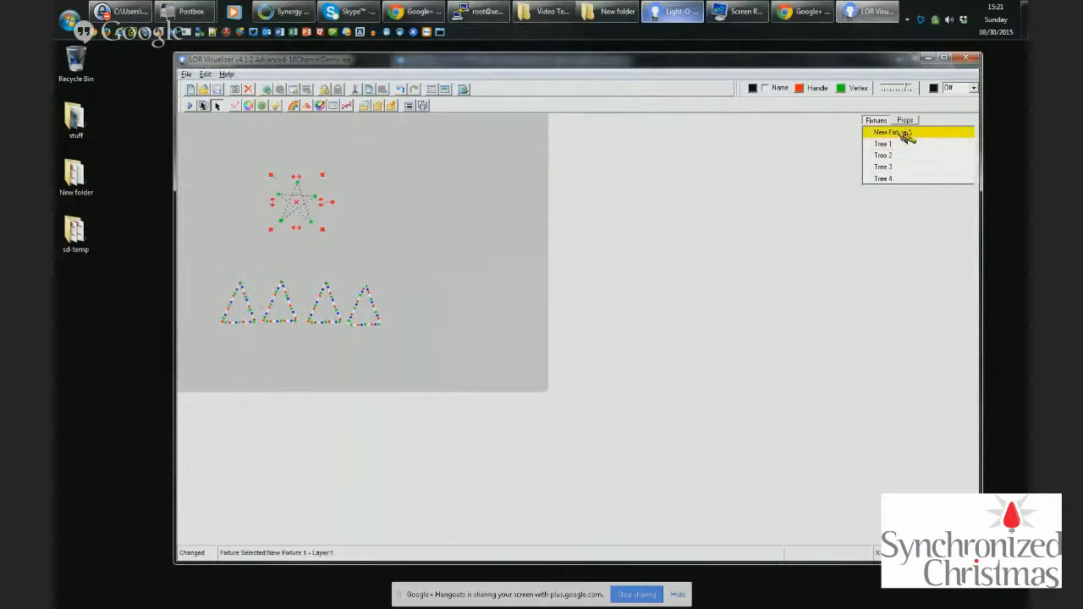
{"action": "double_click", "coordinate": [902, 133]}
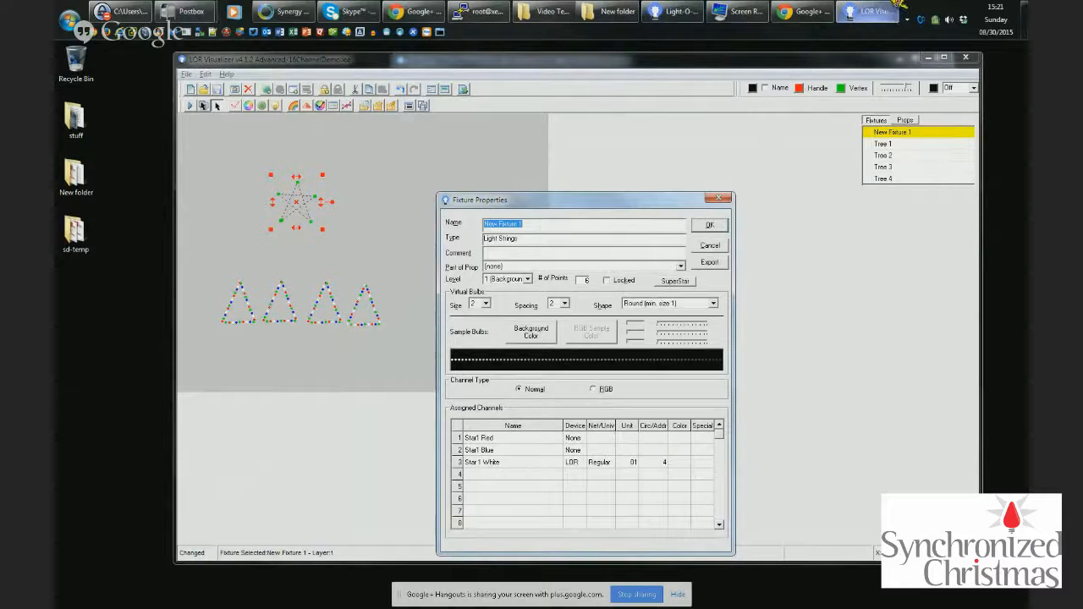
{"action": "left_click", "coordinate": [685, 7]}
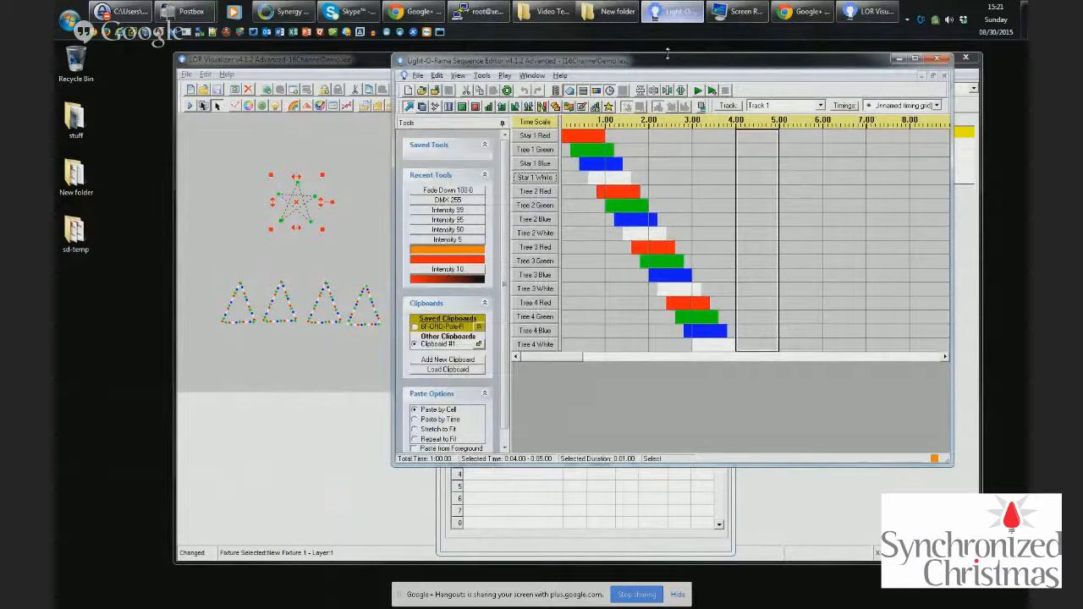
{"action": "left_click_drag", "start_coordinate": [671, 64], "coordinate": [360, 63]}
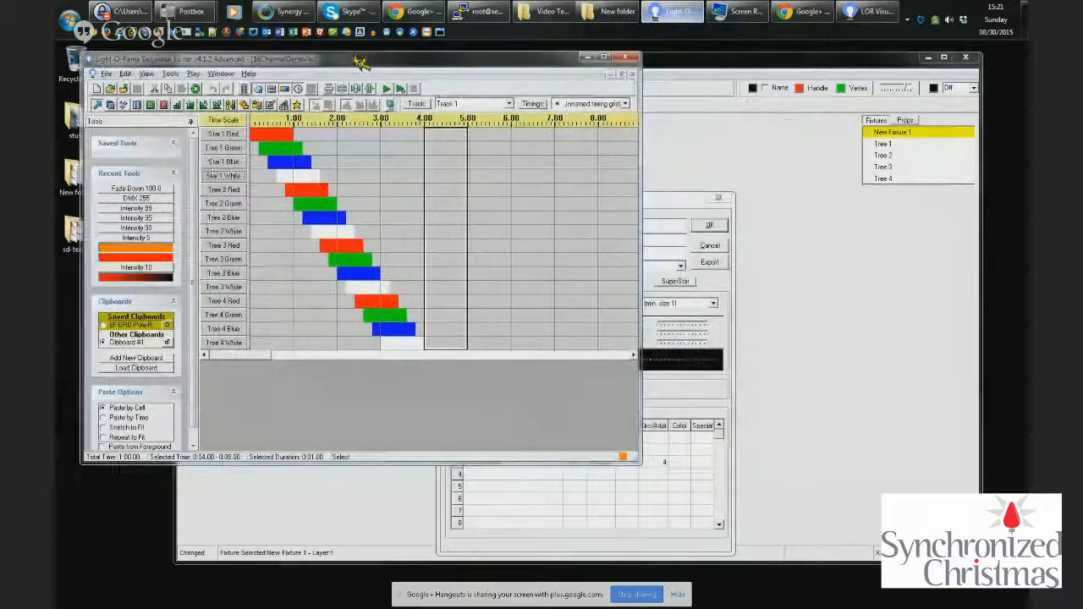
{"action": "double_click", "coordinate": [244, 135]}
{"action": "left_click", "coordinate": [492, 160]}
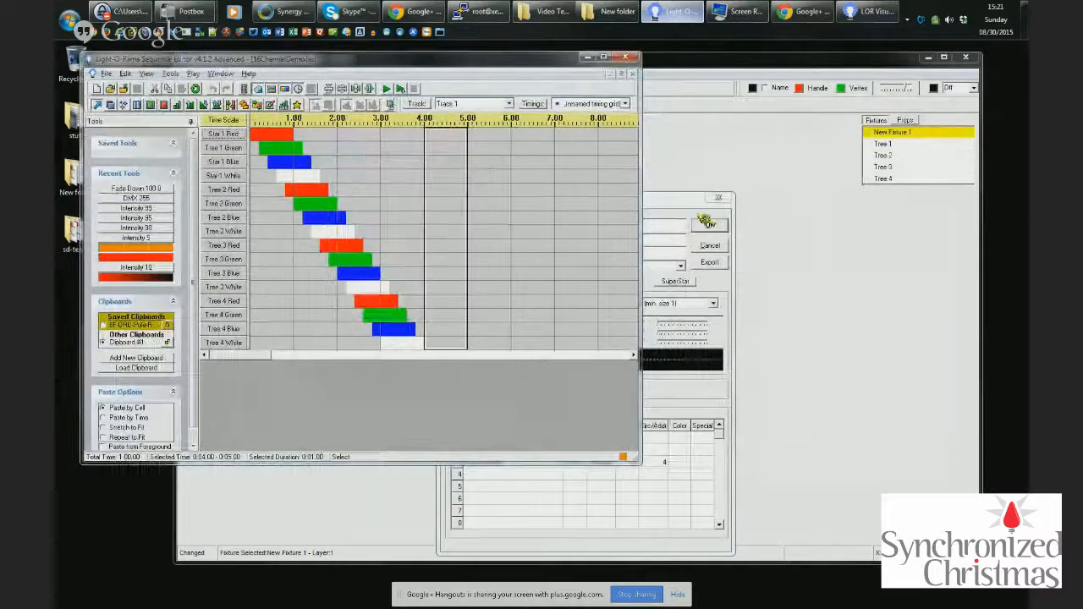
Rename the star fixture's red and blue channels as Star 1 Red and Star 1 Blue, and apply the fixture properties.
{"action": "left_click", "coordinate": [847, 206]}
{"action": "double_click", "coordinate": [518, 438]}
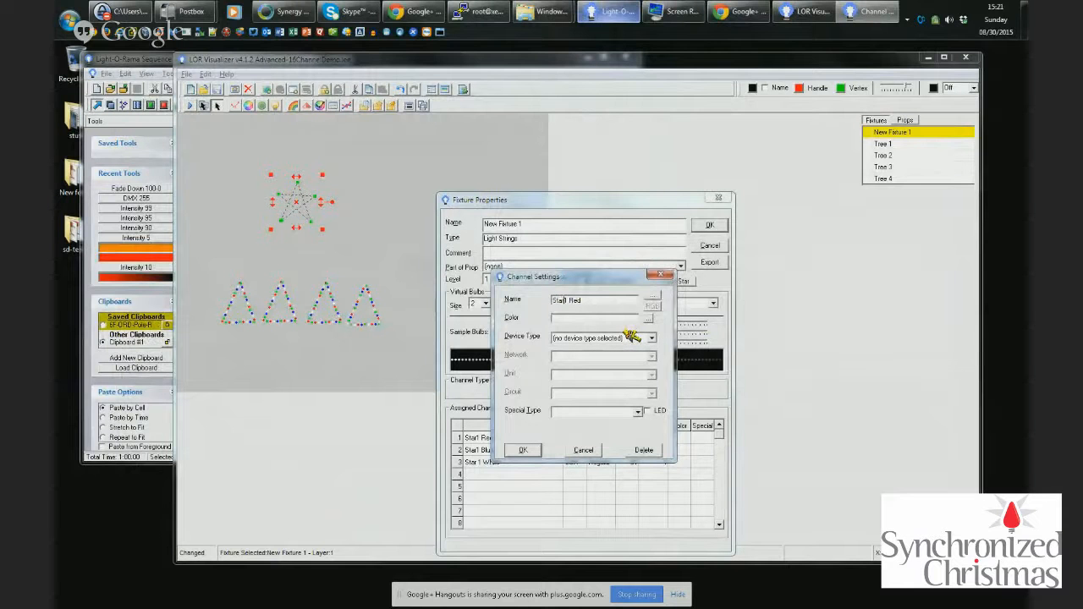
{"action": "left_click", "coordinate": [539, 451]}
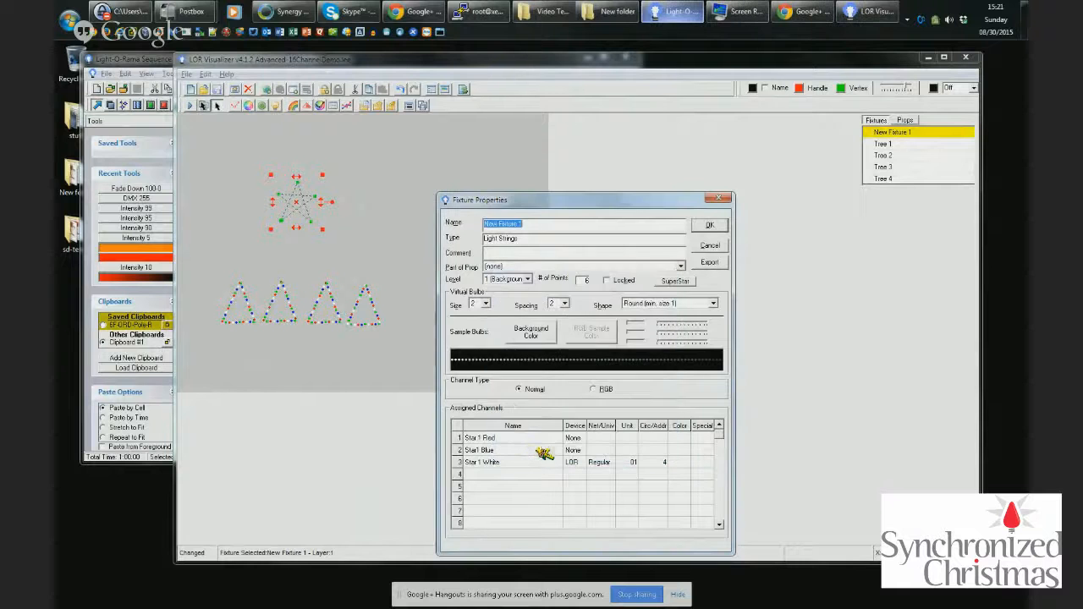
{"action": "double_click", "coordinate": [490, 450]}
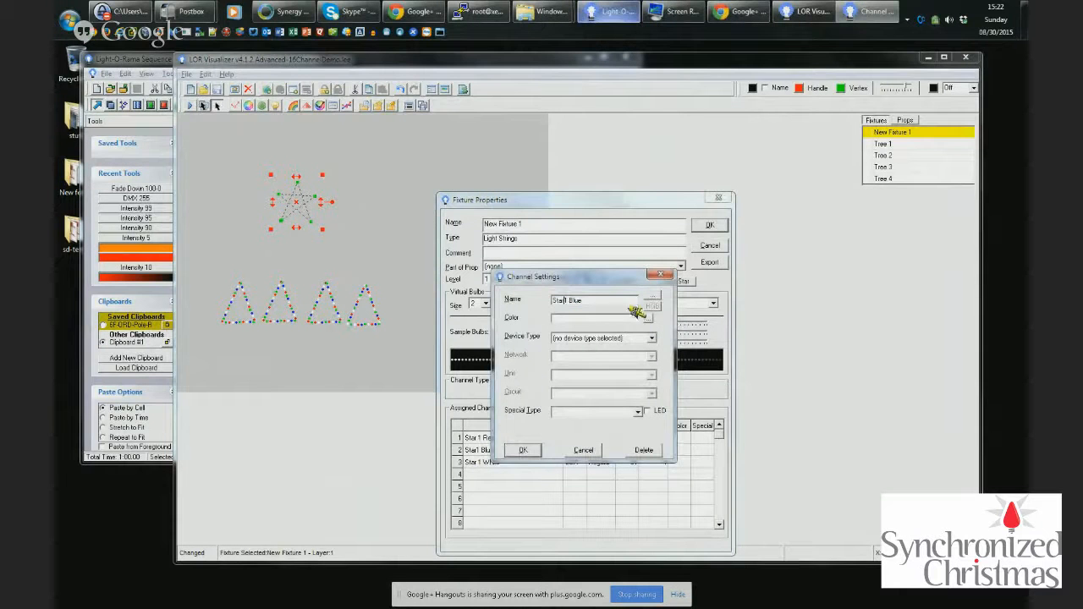
{"action": "left_click", "coordinate": [524, 450]}
{"action": "left_click", "coordinate": [709, 225]}
Load 16ChannelDemo.las again as the LOR reference file for the renamed star channels and finish the loading.
{"action": "left_click", "coordinate": [208, 72]}
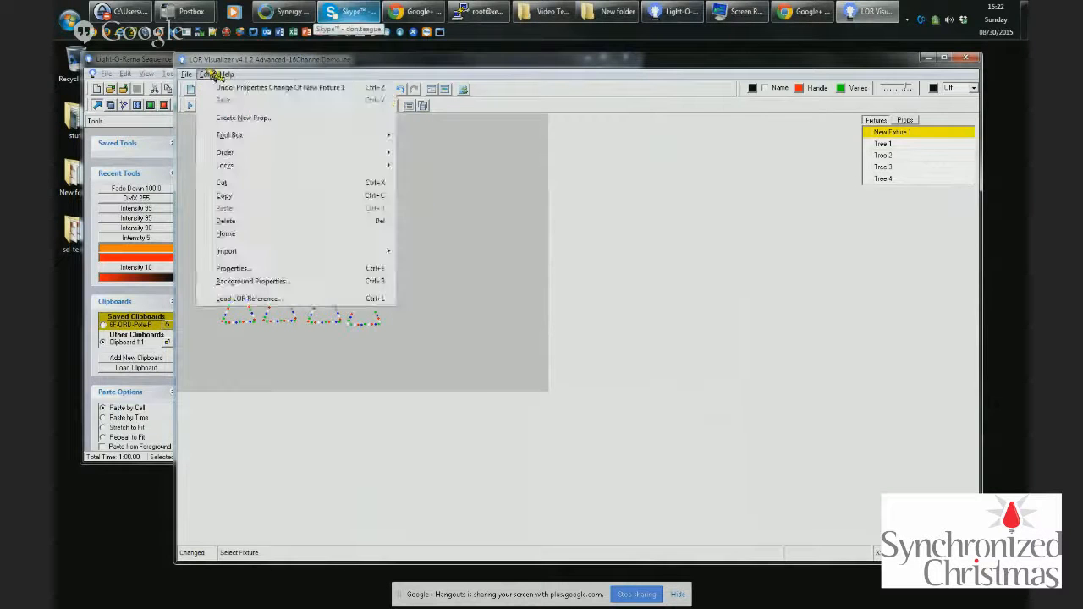
{"action": "left_click", "coordinate": [280, 296]}
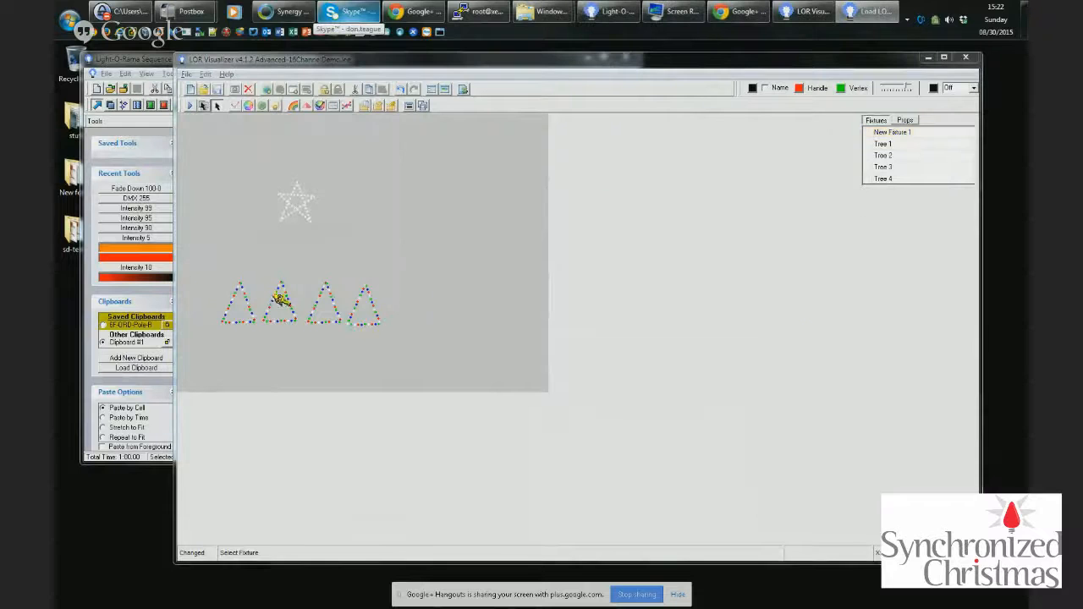
{"action": "left_click", "coordinate": [462, 237]}
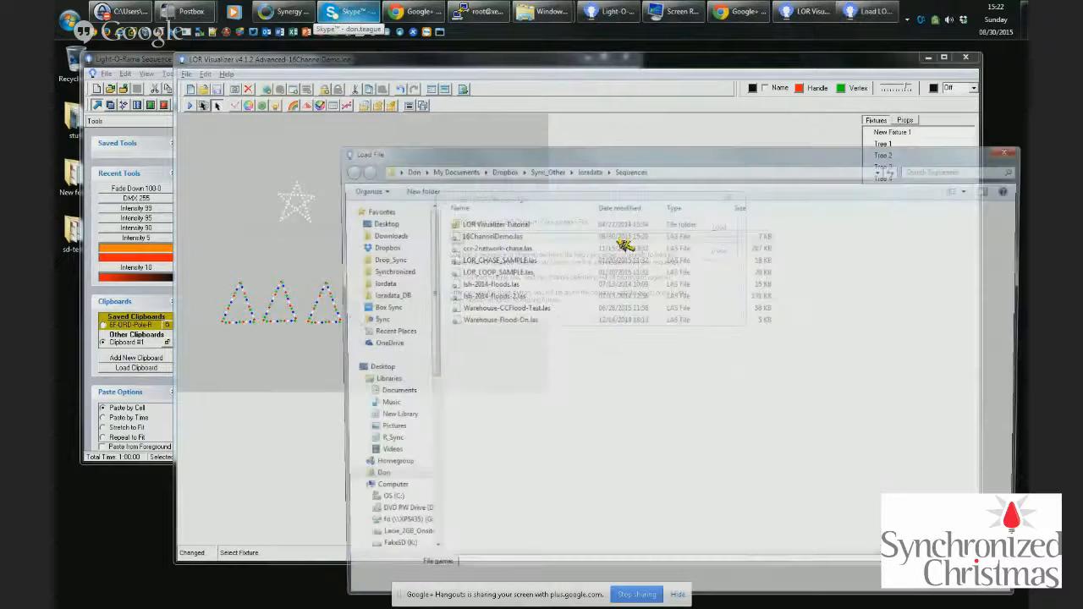
{"action": "double_click", "coordinate": [462, 237]}
{"action": "left_click", "coordinate": [719, 237]}
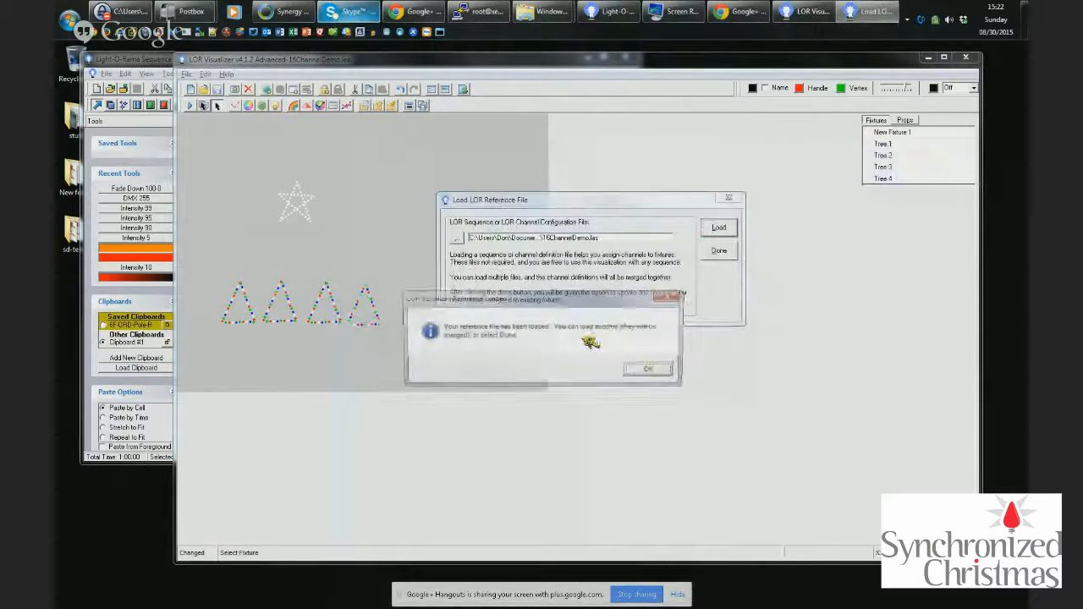
{"action": "left_click", "coordinate": [648, 366]}
{"action": "left_click", "coordinate": [720, 254]}
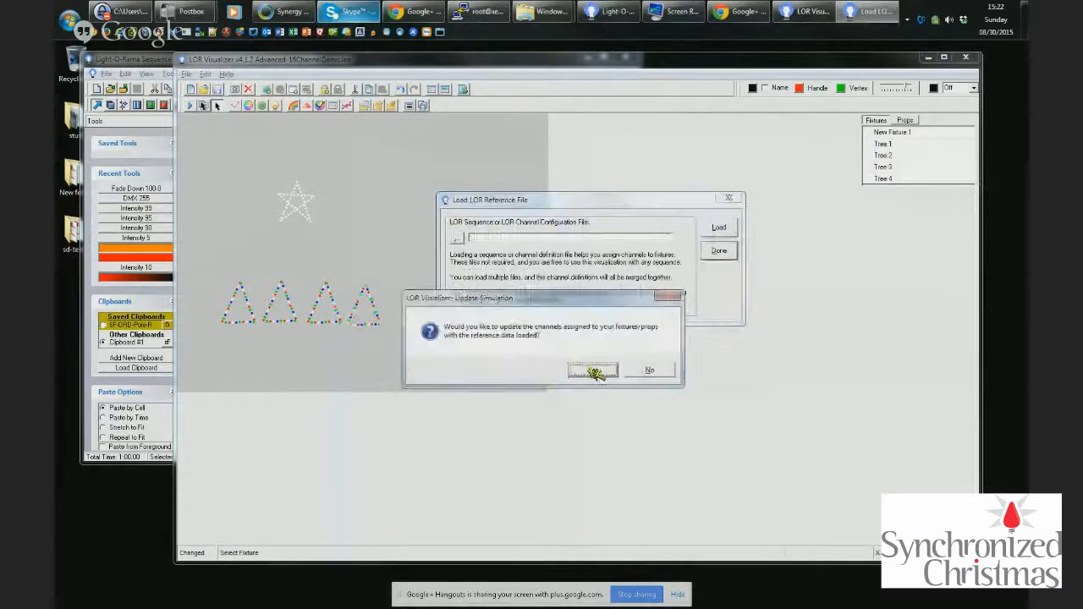
Update the channels assigned to the fixtures with the loaded reference data and finish the reference loading.
{"action": "left_click", "coordinate": [592, 370]}
{"action": "left_click", "coordinate": [719, 253]}
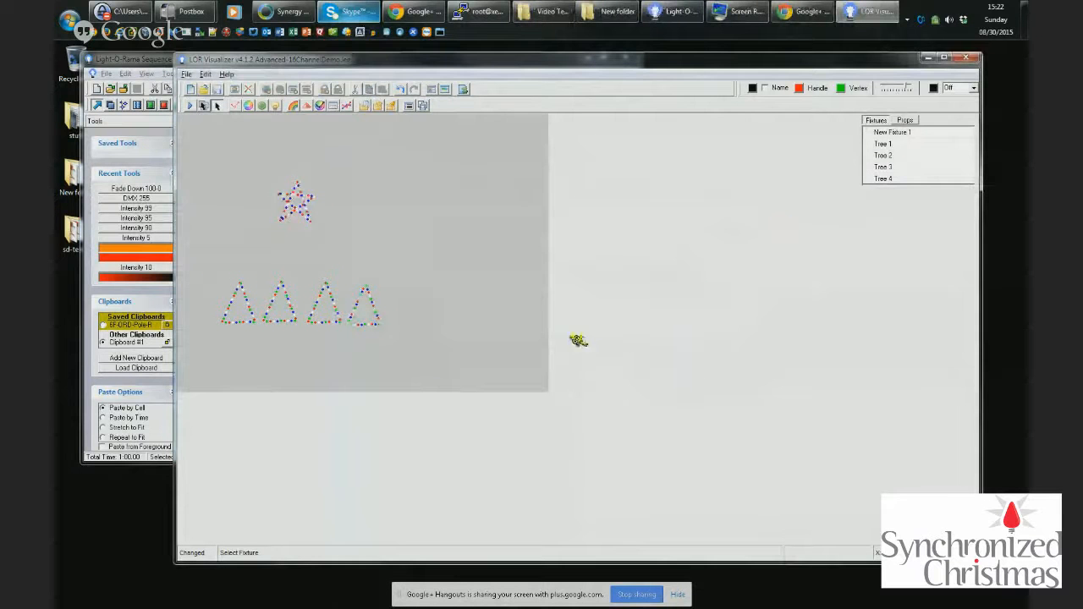
Check the assigned channels of the star fixture and of the Tree 1 fixture.
{"action": "left_click", "coordinate": [901, 134]}
{"action": "double_click", "coordinate": [901, 134]}
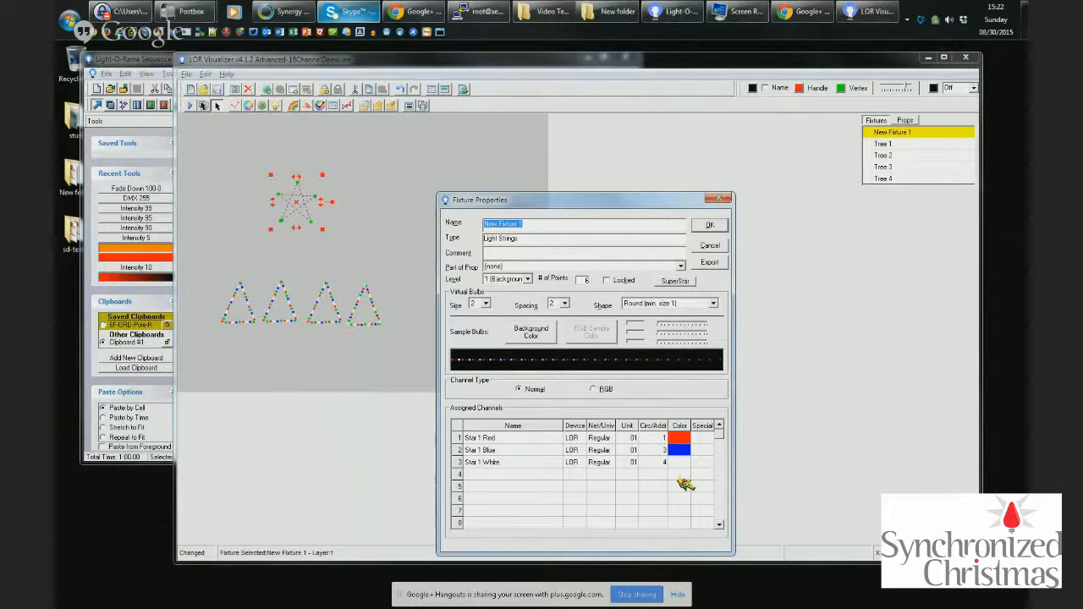
{"action": "left_click", "coordinate": [718, 198]}
{"action": "double_click", "coordinate": [883, 144]}
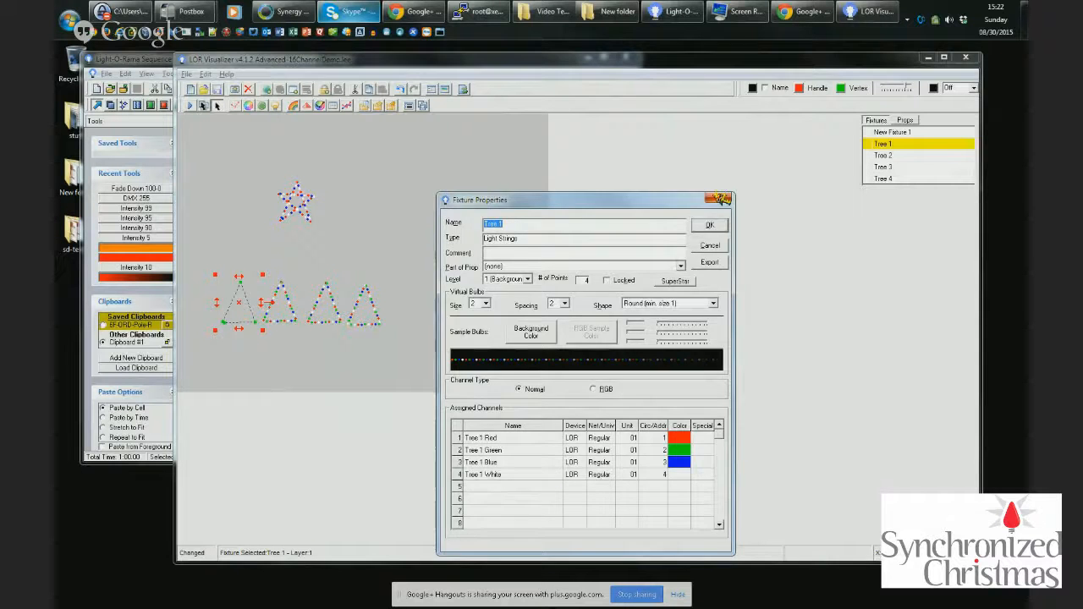
{"action": "left_click", "coordinate": [719, 198]}
Delete the Tree 1 fixture and save the visualization.
{"action": "key", "text": "Delete"}
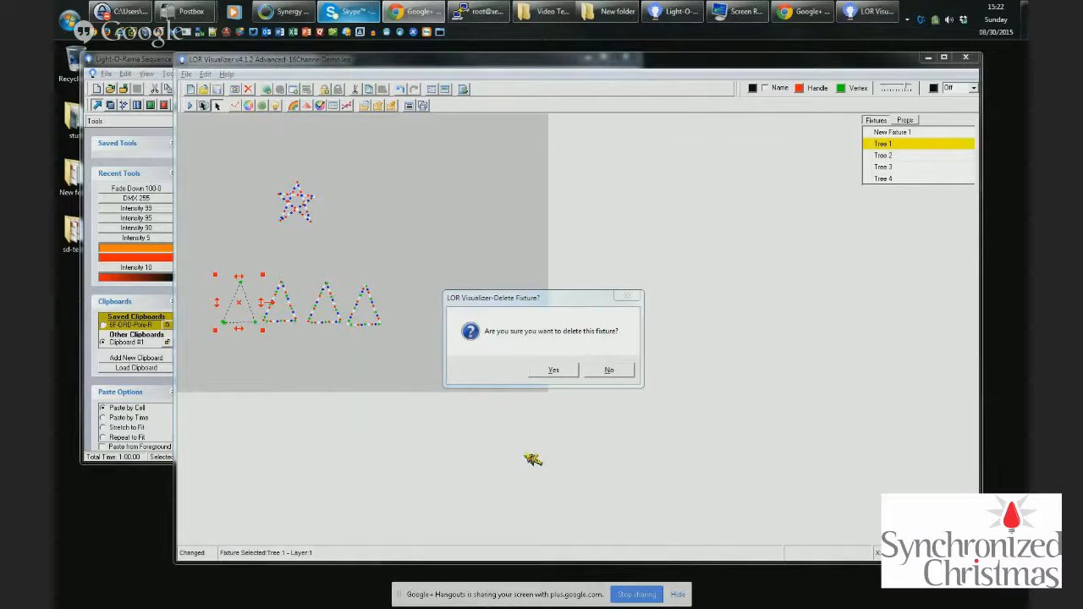
{"action": "left_click", "coordinate": [557, 369]}
{"action": "left_click", "coordinate": [555, 370]}
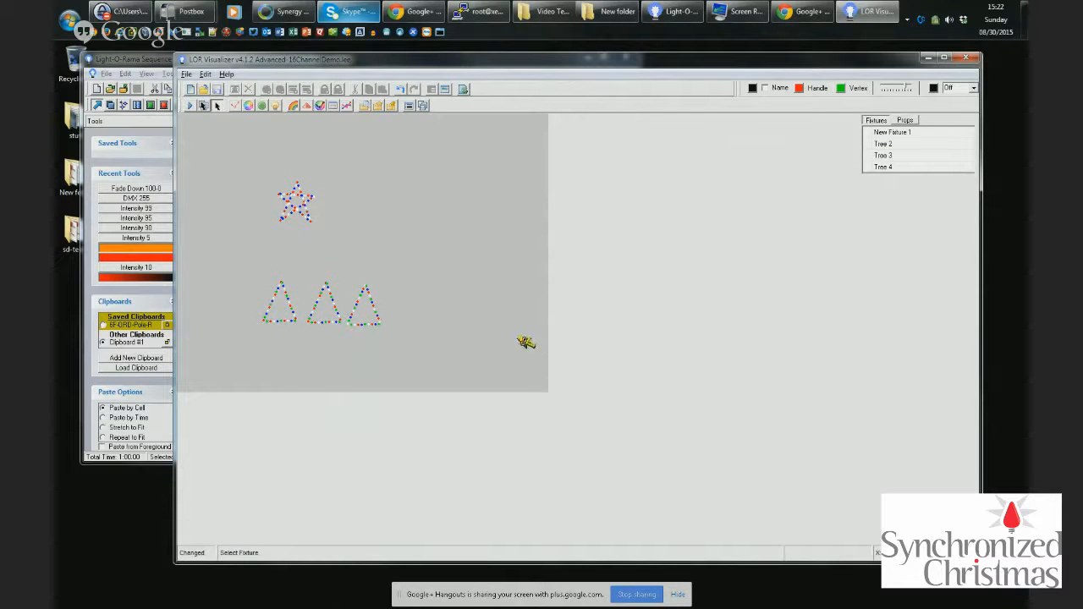
{"action": "left_click", "coordinate": [218, 90]}
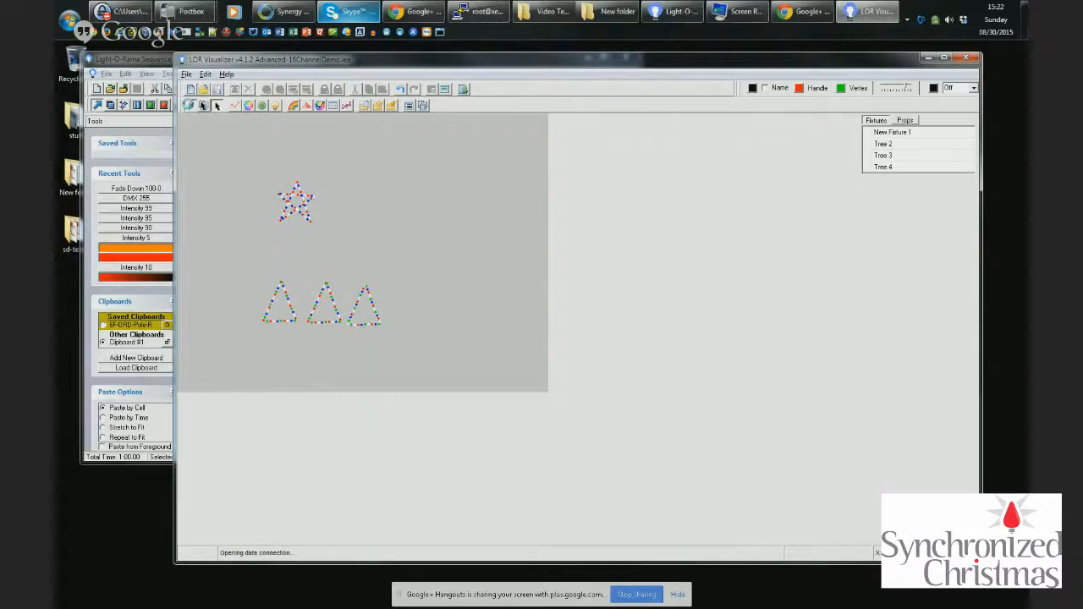
Run the simulation with its rendering window beside the Sequence Editor and play the sequence to preview the star and trees.
{"action": "left_click", "coordinate": [196, 102]}
{"action": "left_click_drag", "start_coordinate": [453, 154], "coordinate": [170, 150]}
{"action": "left_click_drag", "start_coordinate": [223, 58], "coordinate": [610, 82]}
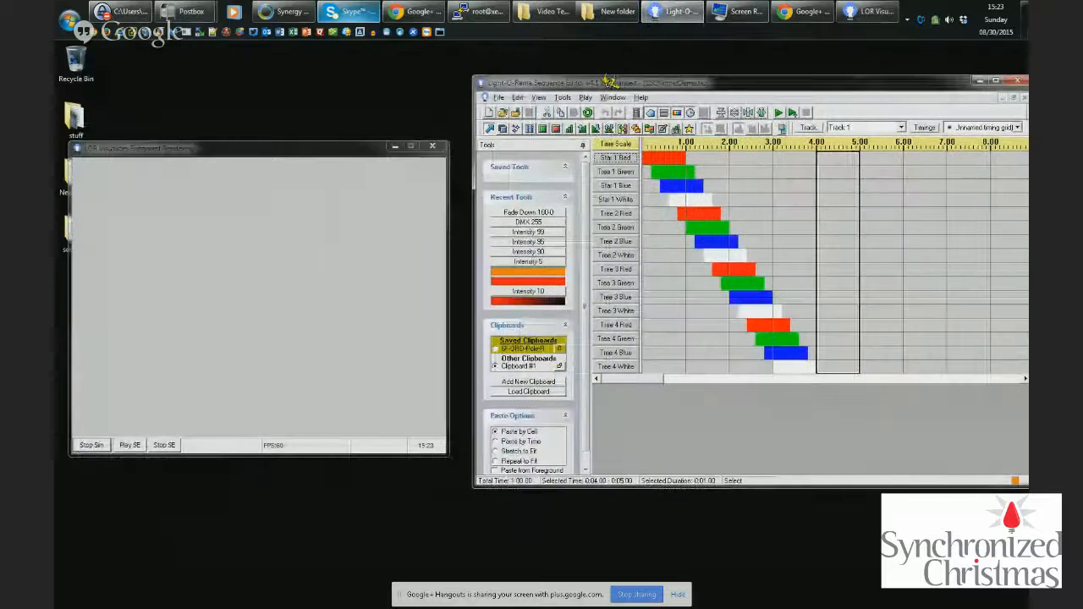
{"action": "left_click", "coordinate": [668, 239]}
{"action": "key", "text": "space"}
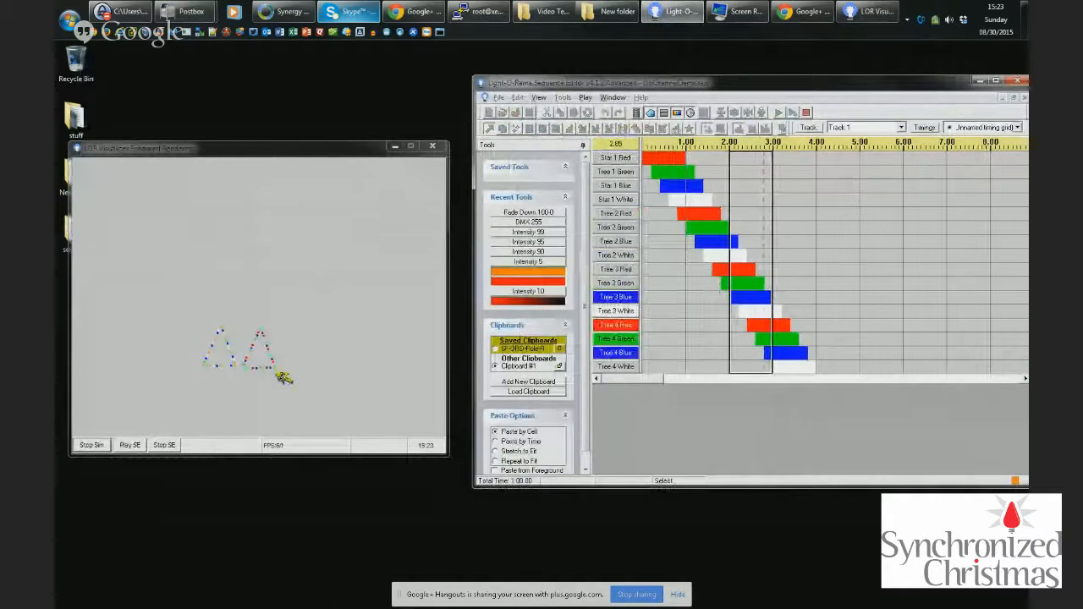
{"action": "key", "text": "space"}
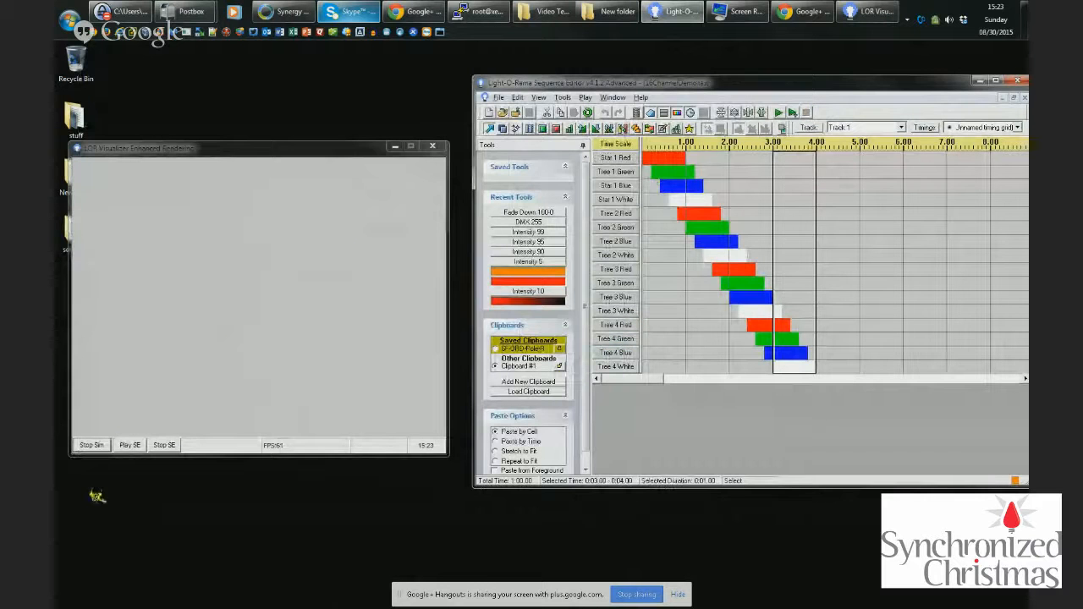
{"action": "left_click", "coordinate": [90, 445]}
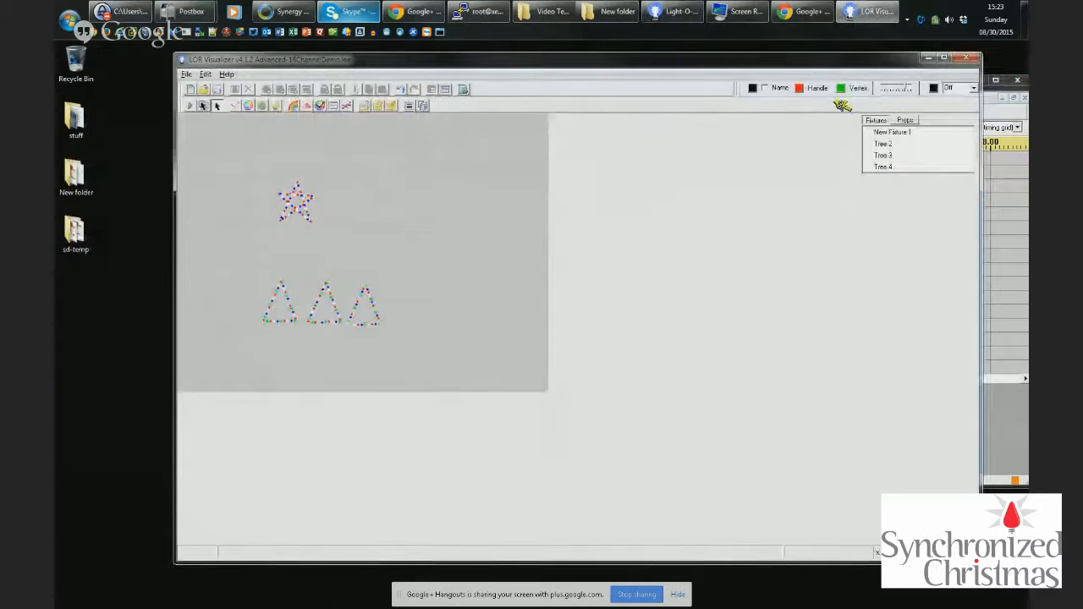
Darken the visualization's background to black, restart the simulation and play the sequence from its first second.
{"action": "left_click_drag", "start_coordinate": [911, 88], "coordinate": [883, 92]}
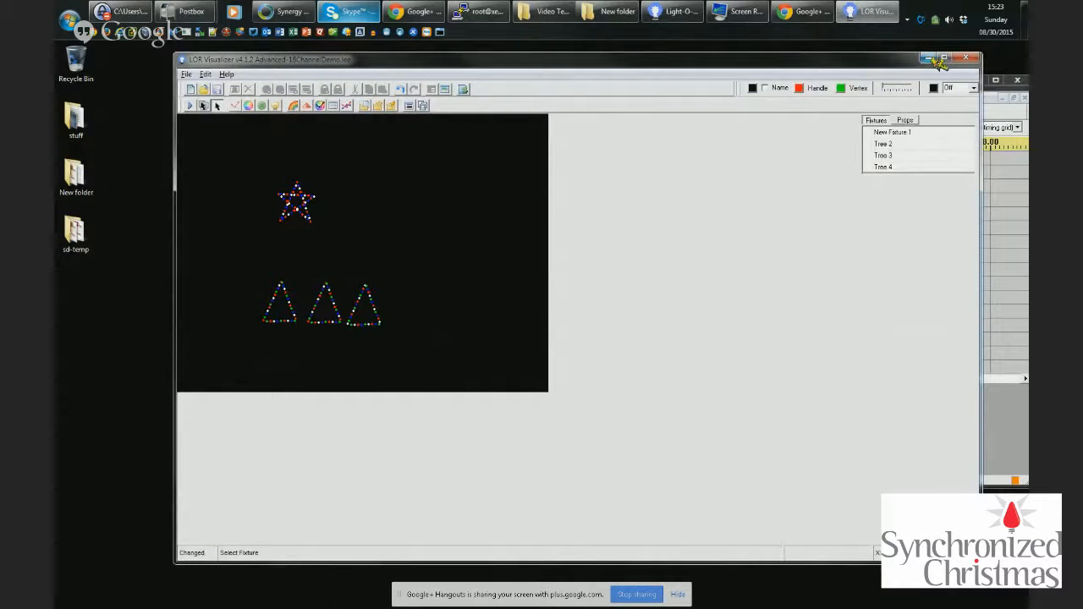
{"action": "left_click", "coordinate": [190, 105]}
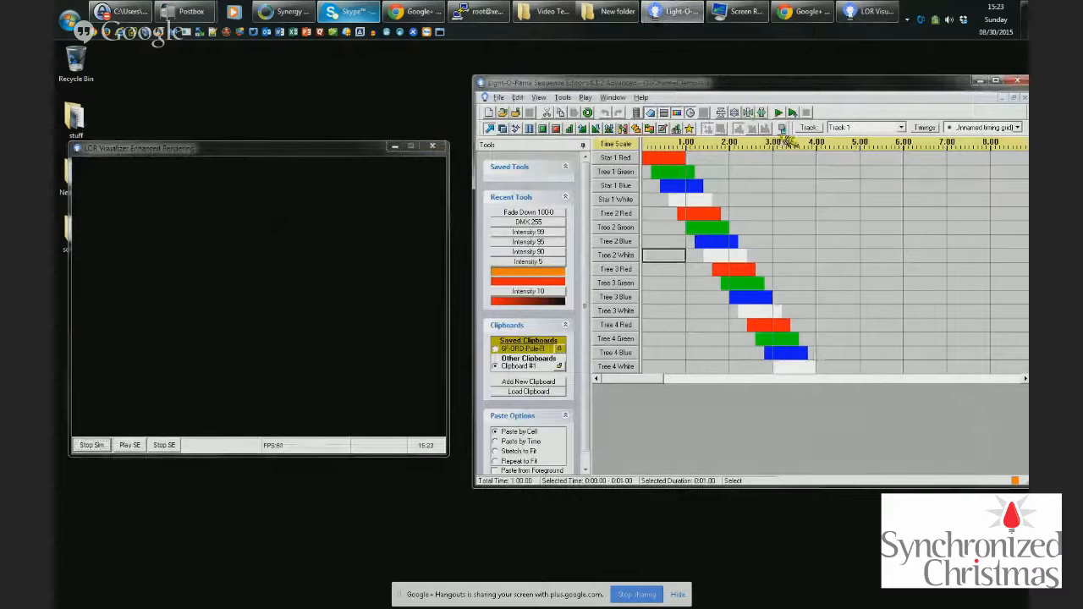
{"action": "left_click", "coordinate": [787, 113]}
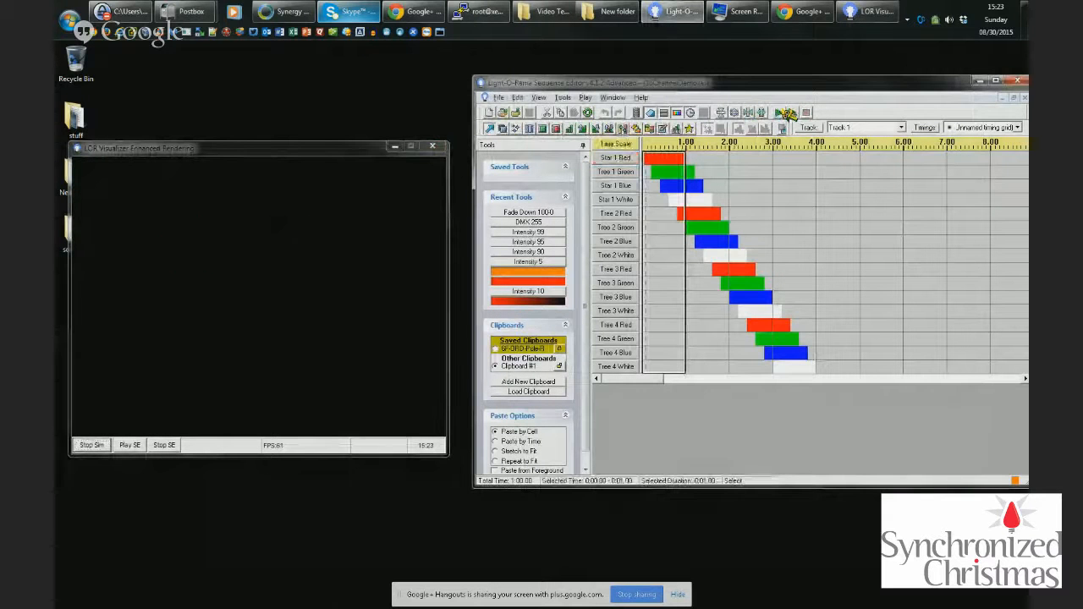
{"action": "left_click", "coordinate": [662, 217]}
{"action": "key", "text": "F7"}
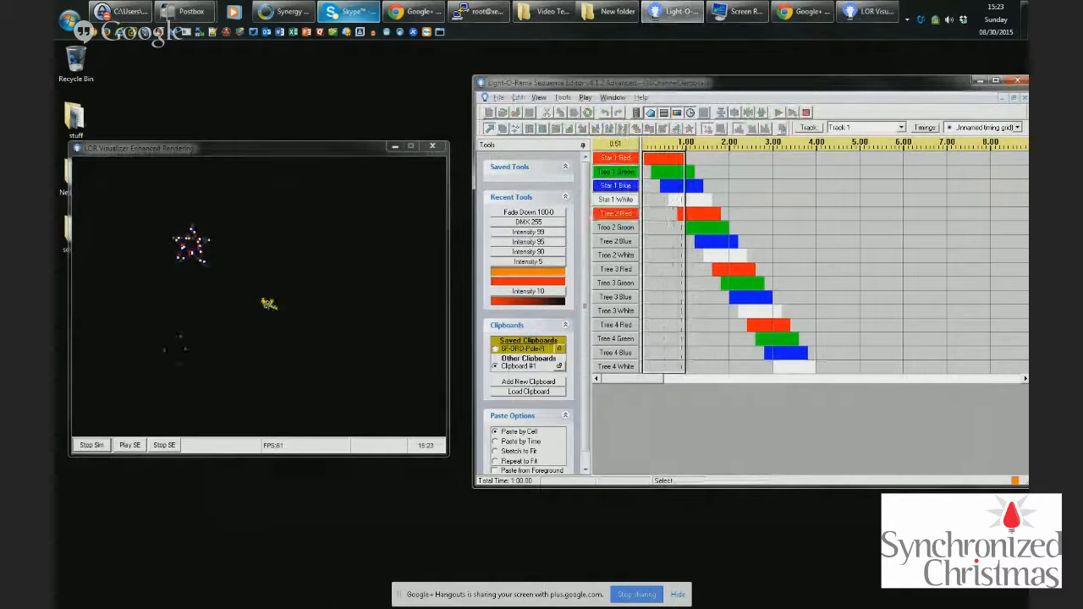
Turn the Tree 1 Green channel on from 0 to 7 seconds and play the sequence.
{"action": "left_click", "coordinate": [657, 172]}
{"action": "left_click_drag", "start_coordinate": [660, 172], "coordinate": [916, 170]}
{"action": "key", "text": "o"}
{"action": "key", "text": "F7"}
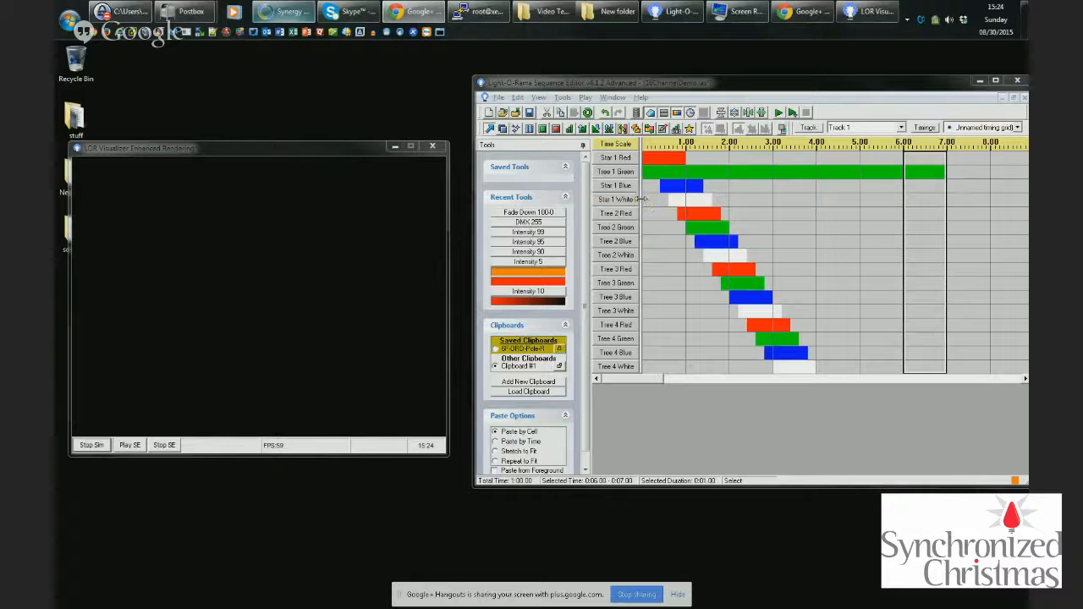
Change the Tree 1 Green channel's color to black and rename the channel VOID.
{"action": "left_click_drag", "start_coordinate": [658, 203], "coordinate": [665, 157]}
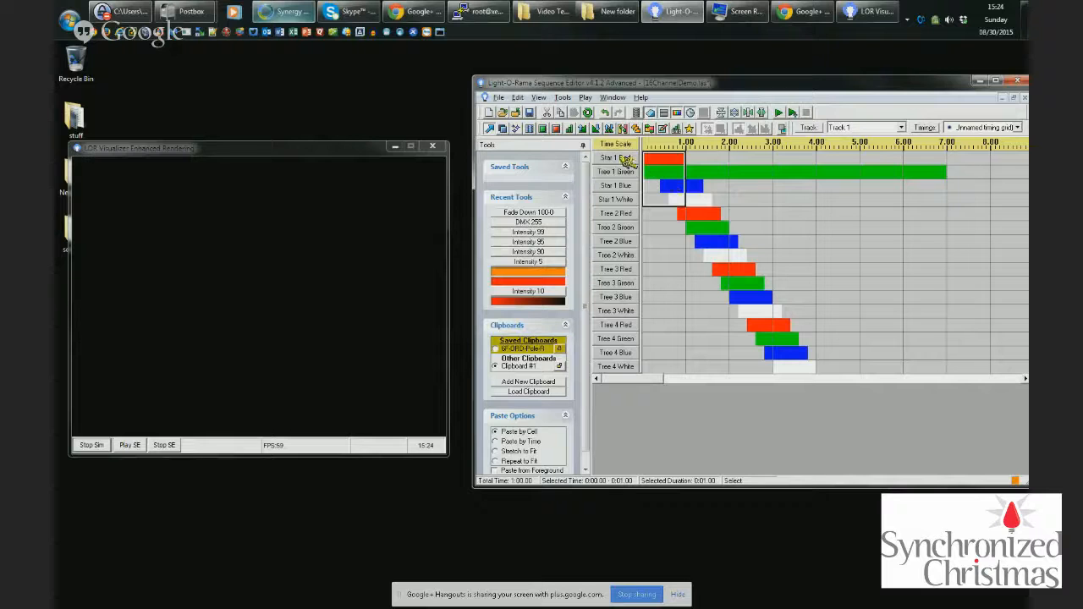
{"action": "double_click", "coordinate": [629, 171]}
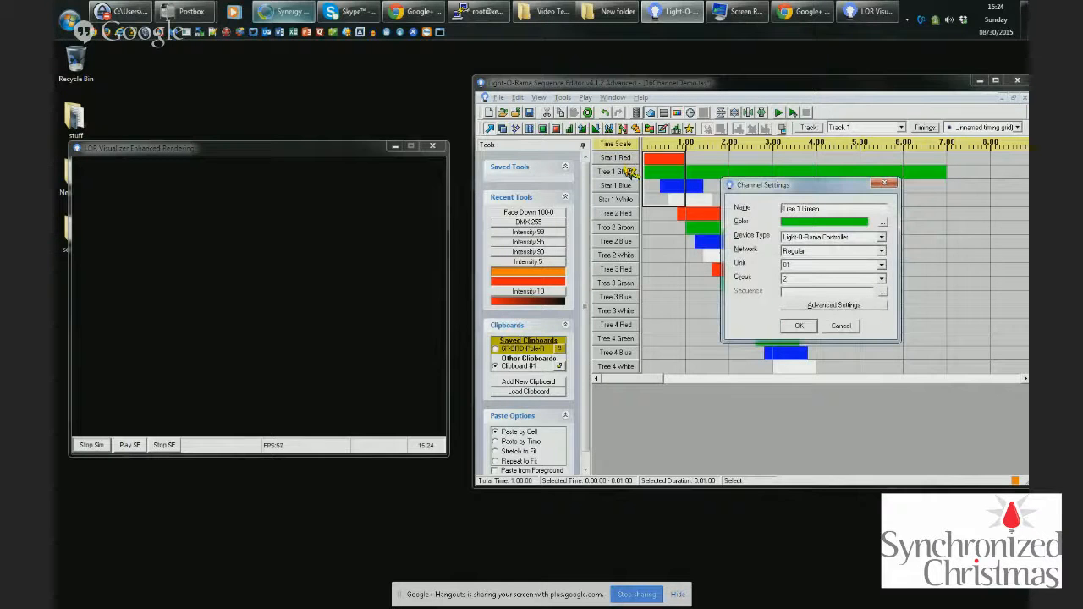
{"action": "left_click", "coordinate": [883, 222]}
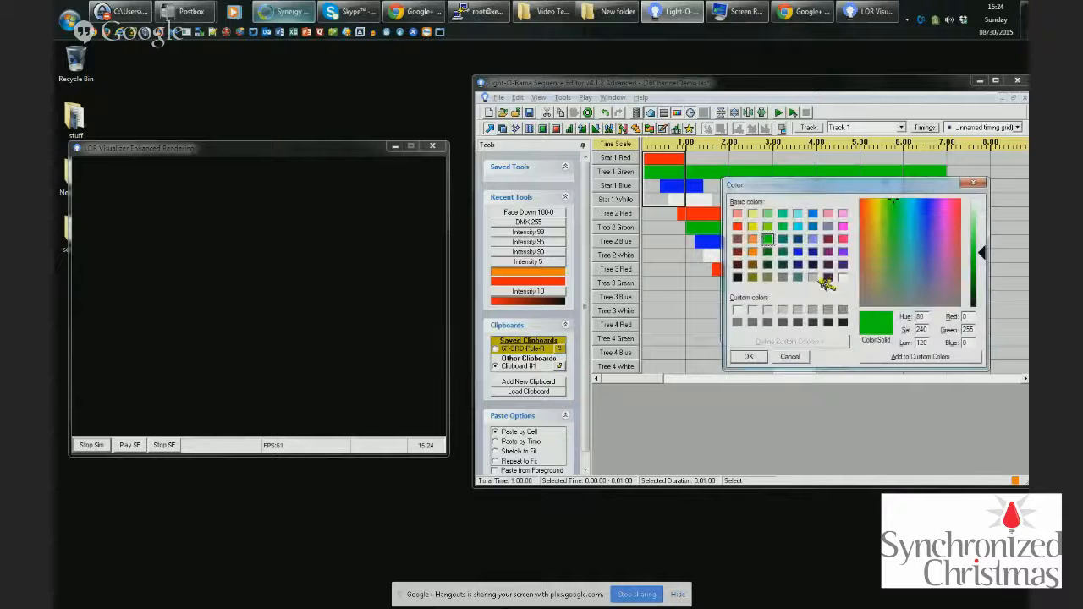
{"action": "left_click", "coordinate": [844, 323]}
{"action": "left_click", "coordinate": [762, 357]}
{"action": "left_click_drag", "start_coordinate": [830, 208], "coordinate": [730, 209]}
{"action": "type", "text": "VP"}
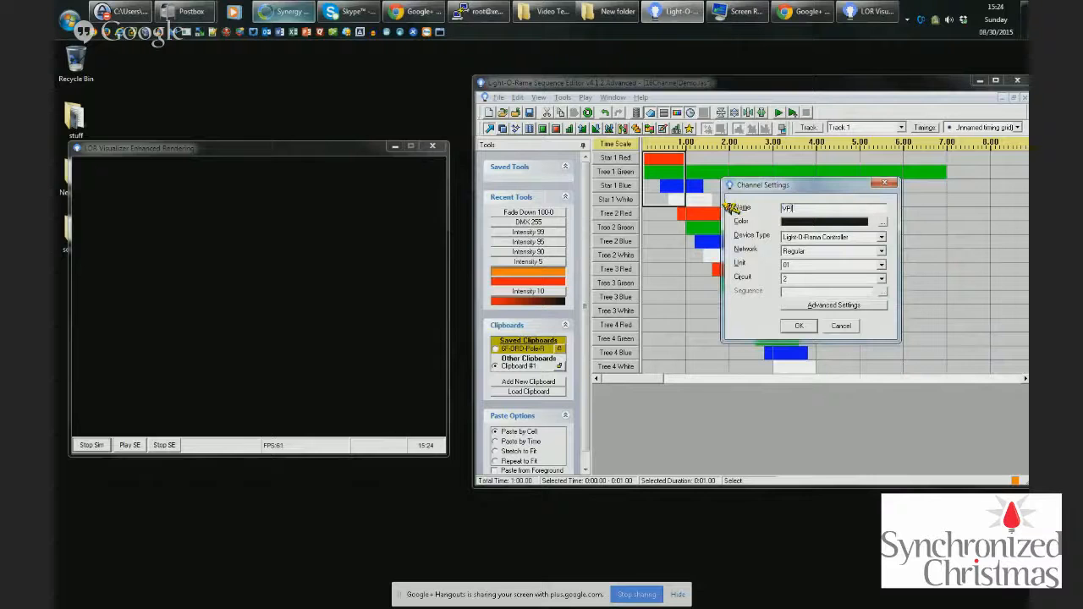
{"action": "type", "text": "ID"}
{"action": "key", "text": "Return"}
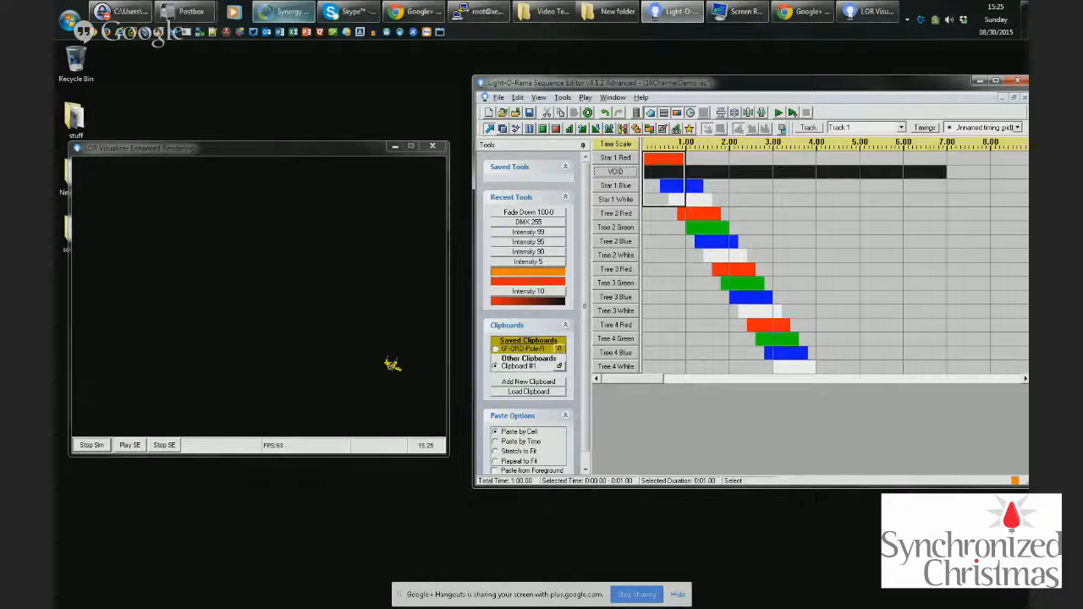
Stop the simulation and inspect the Tree 2 fixture's channels and its red channel's settings without changing them.
{"action": "left_click", "coordinate": [95, 445]}
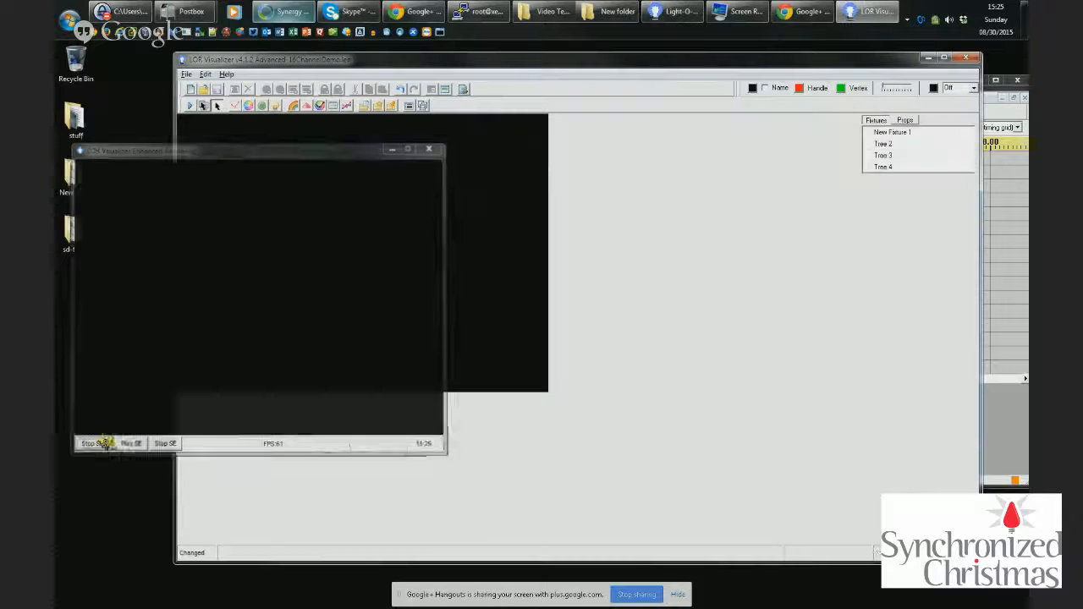
{"action": "double_click", "coordinate": [883, 144]}
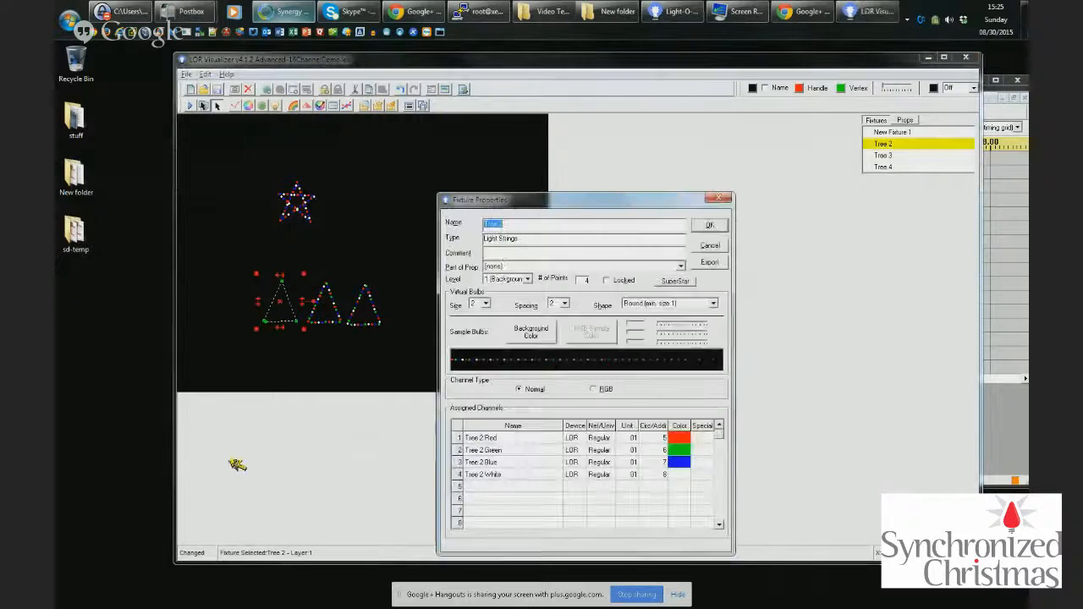
{"action": "double_click", "coordinate": [512, 438]}
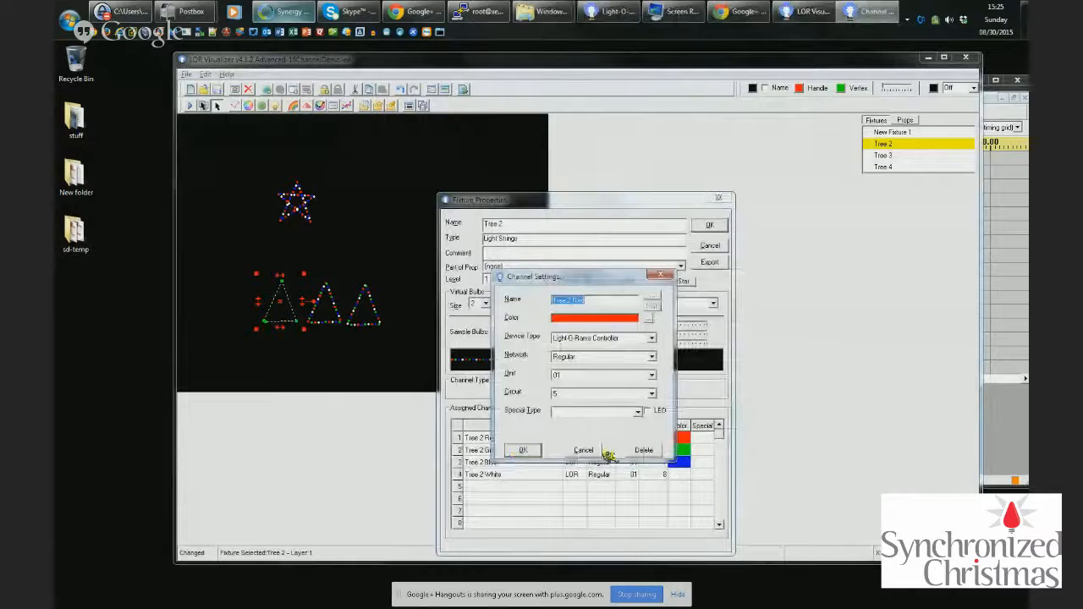
{"action": "left_click", "coordinate": [586, 451]}
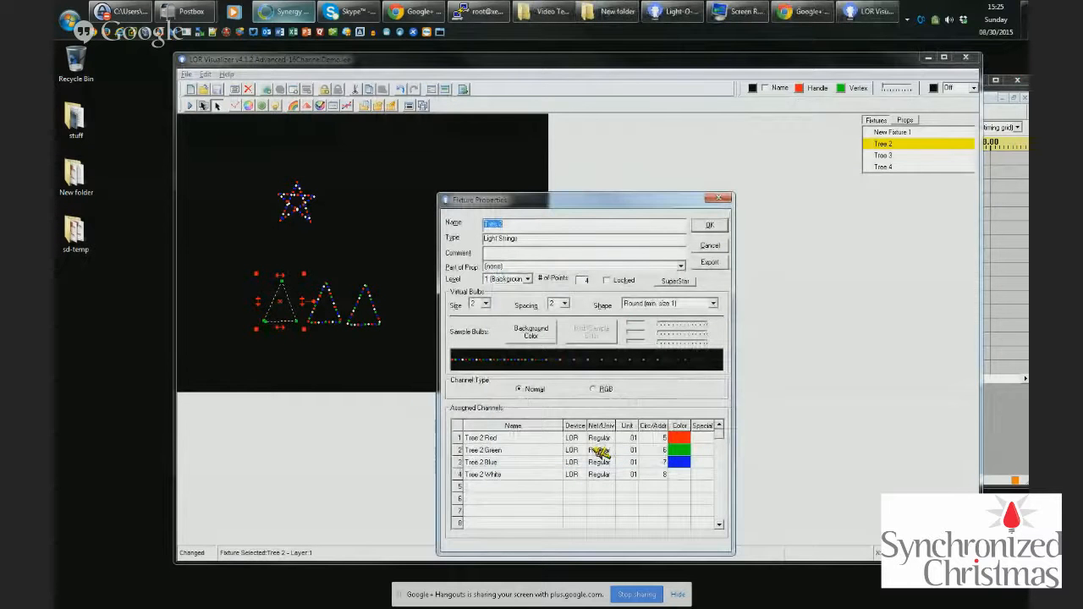